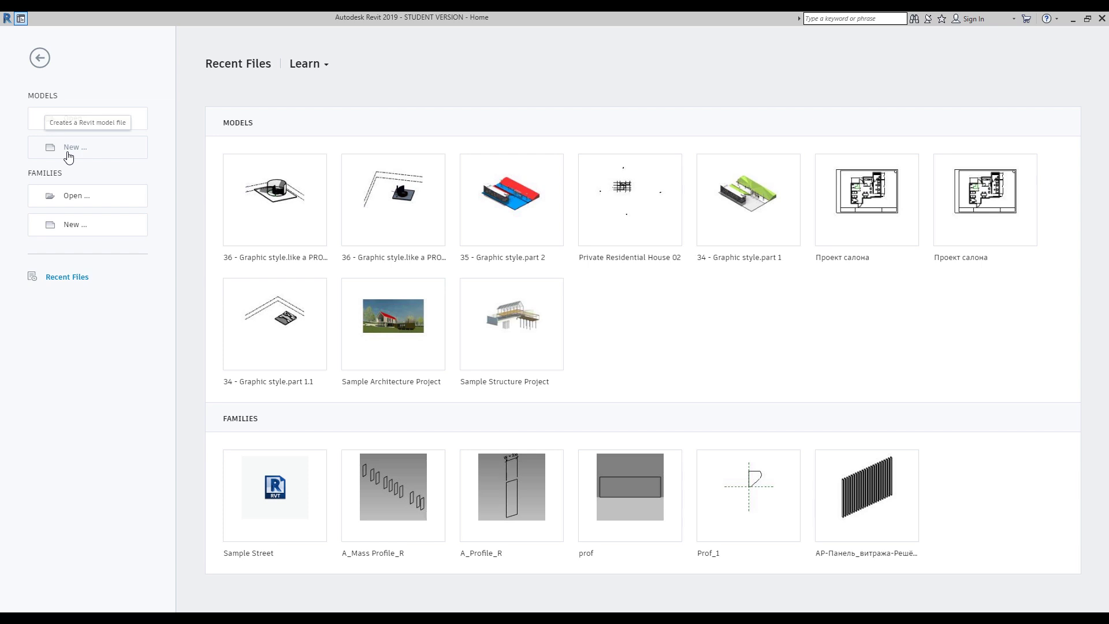
- Create a new project based on the Architectural Template
{"action": "left_click", "coordinate": [69, 155]}
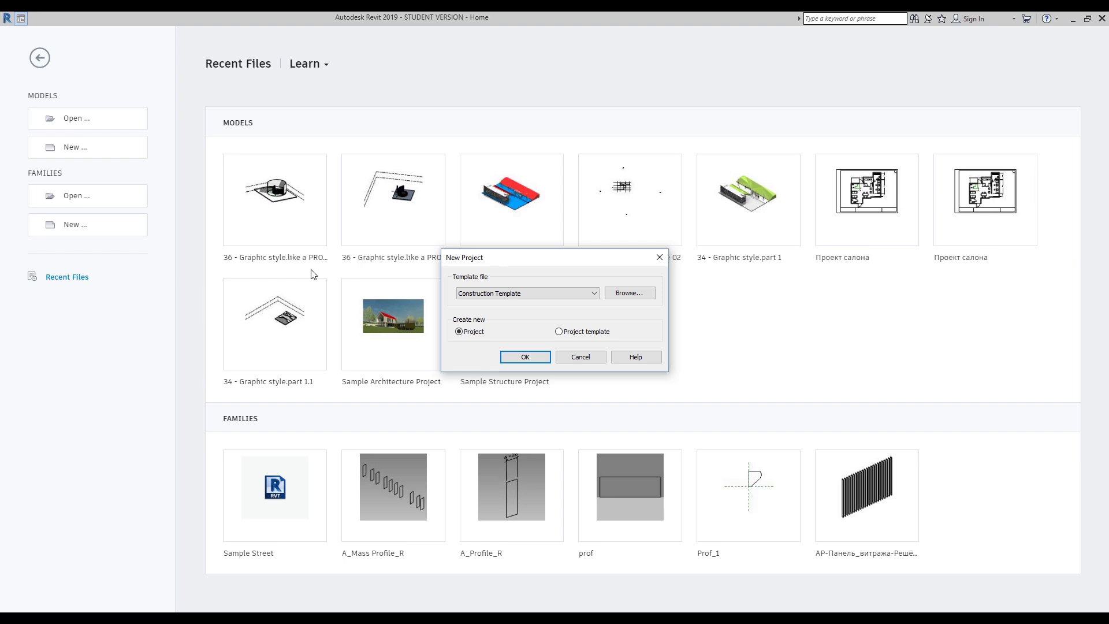
{"action": "left_click", "coordinate": [537, 290]}
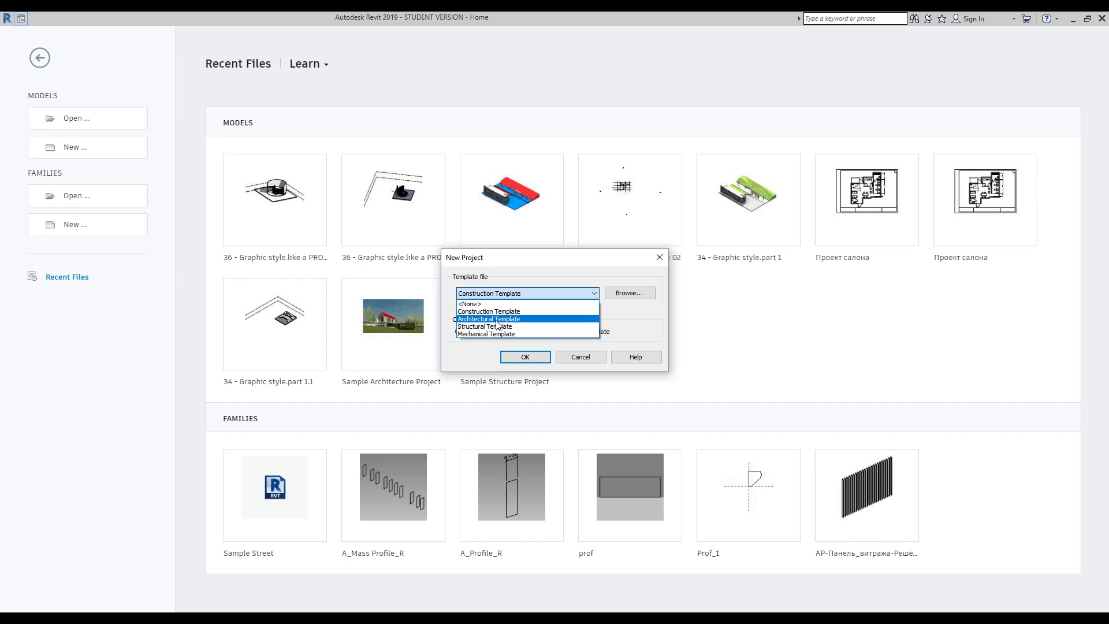
{"action": "left_click", "coordinate": [497, 319]}
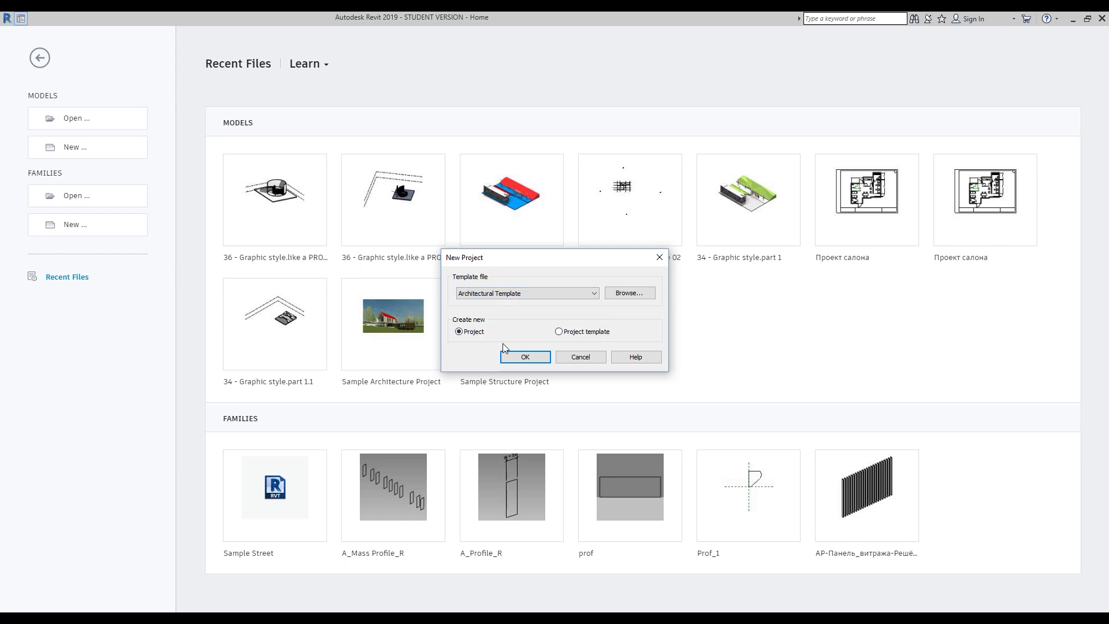
{"action": "left_click", "coordinate": [508, 359]}
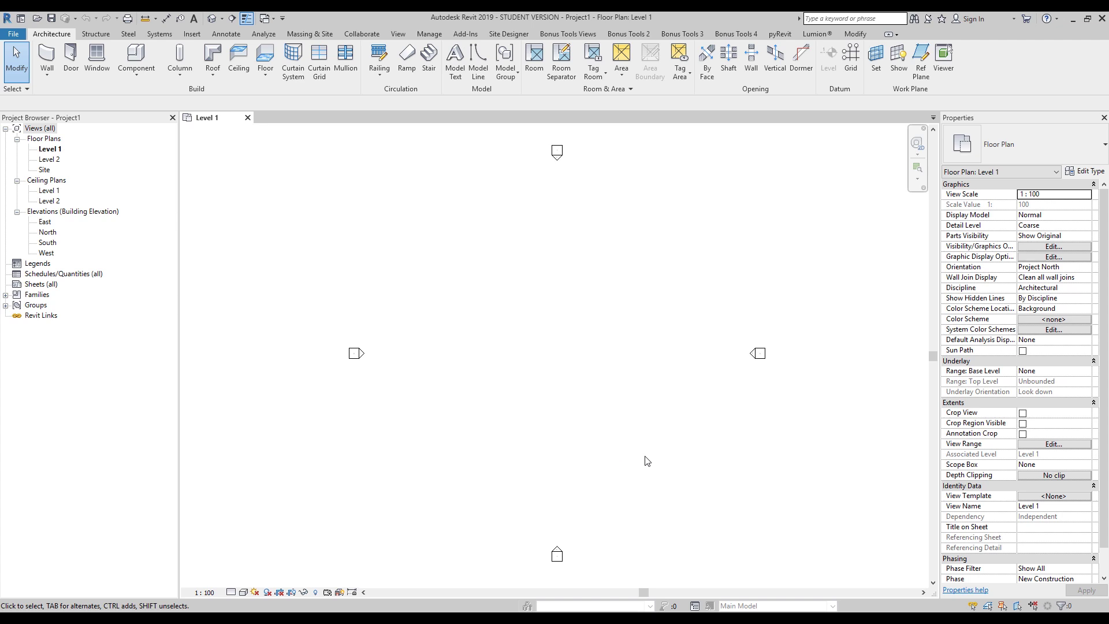
- Turn on the display of mass form and floors and start an in-place mass named B_1
{"action": "left_click", "coordinate": [316, 35]}
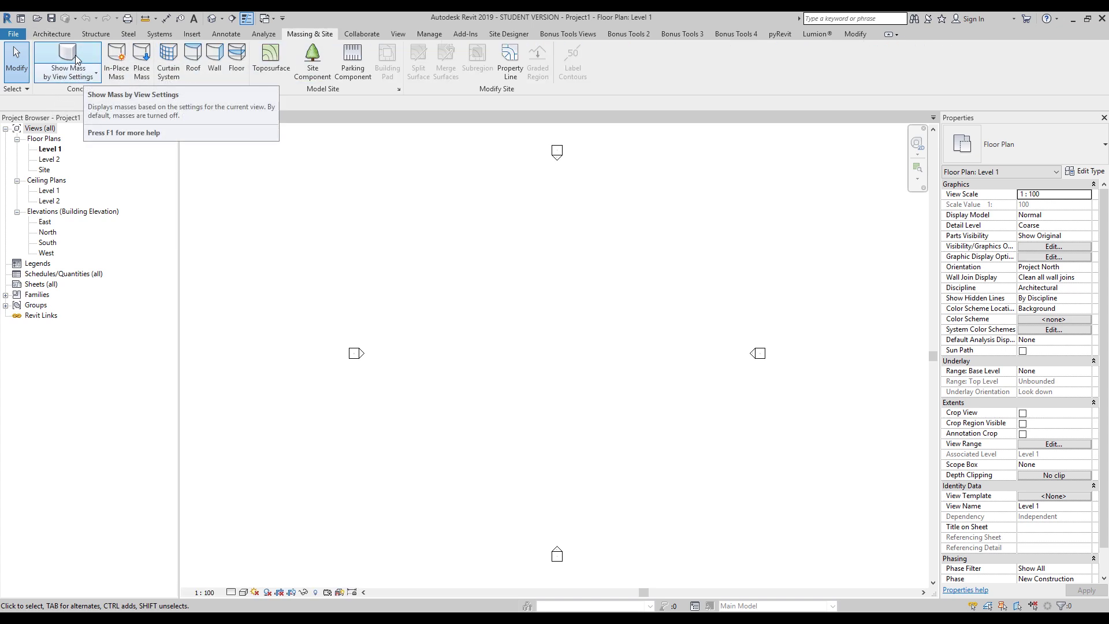
{"action": "left_click", "coordinate": [84, 80]}
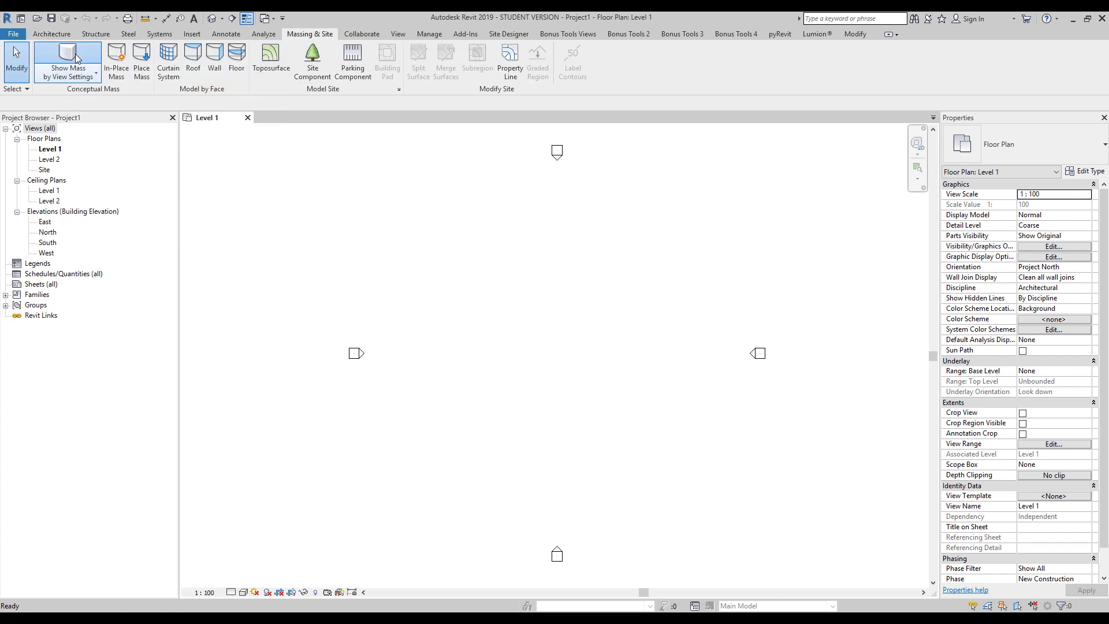
{"action": "left_click", "coordinate": [120, 83]}
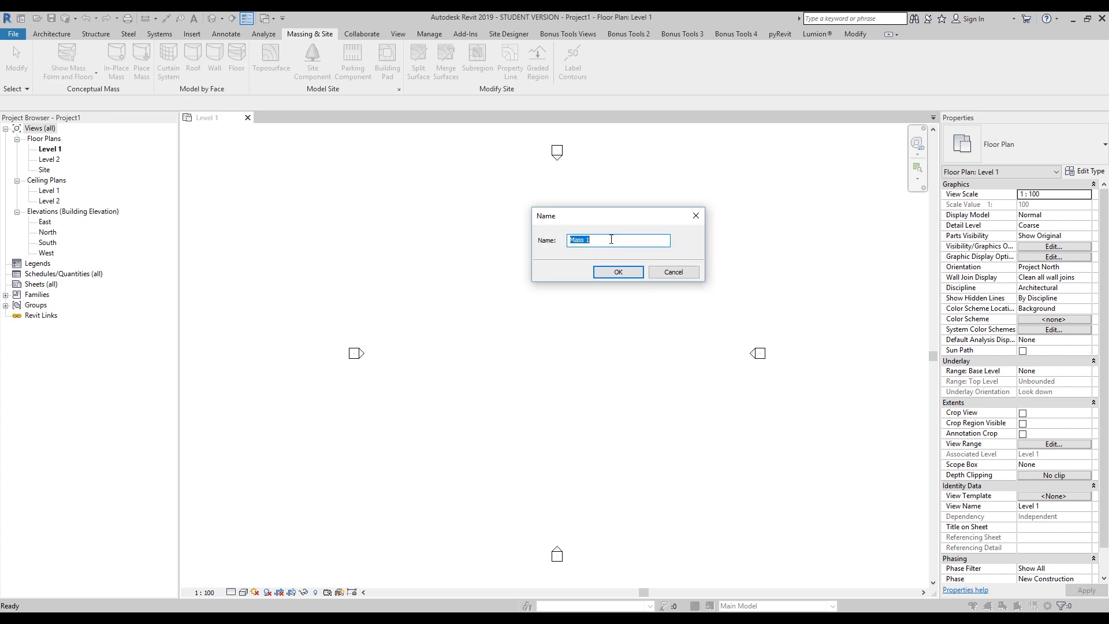
{"action": "type", "text": "И"}
{"action": "key", "text": "BackSpace"}
{"action": "type", "text": "B_1"}
{"action": "left_click", "coordinate": [629, 272]}
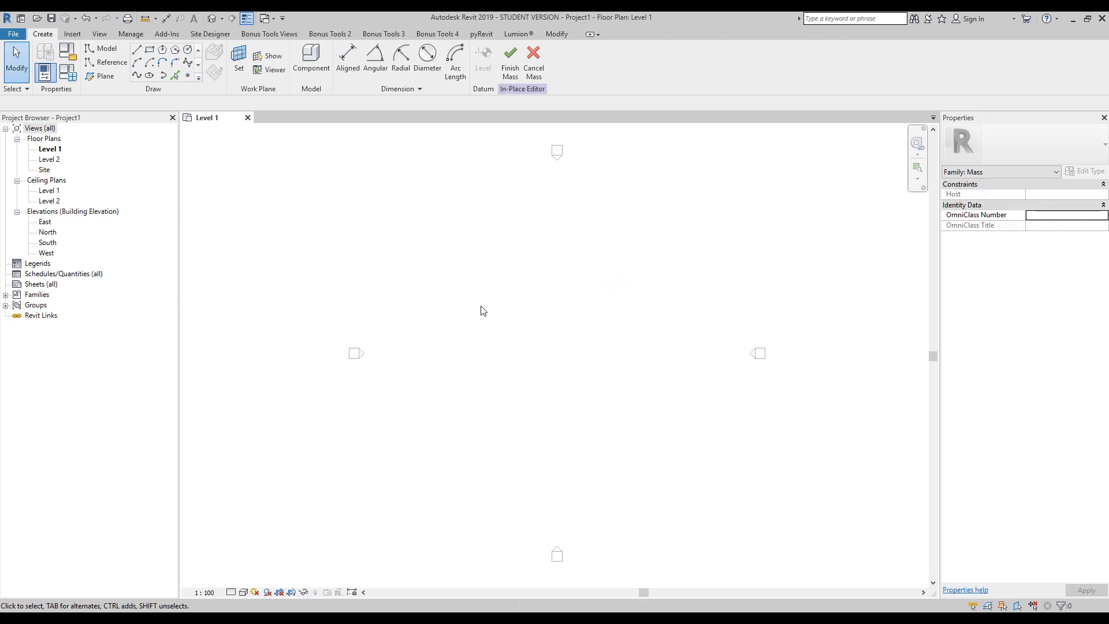
- Sketch a model-line rectangle about 8000 deep on Level 1, between the four elevation markers
{"action": "middle_click_drag", "start_coordinate": [610, 321], "coordinate": [576, 323]}
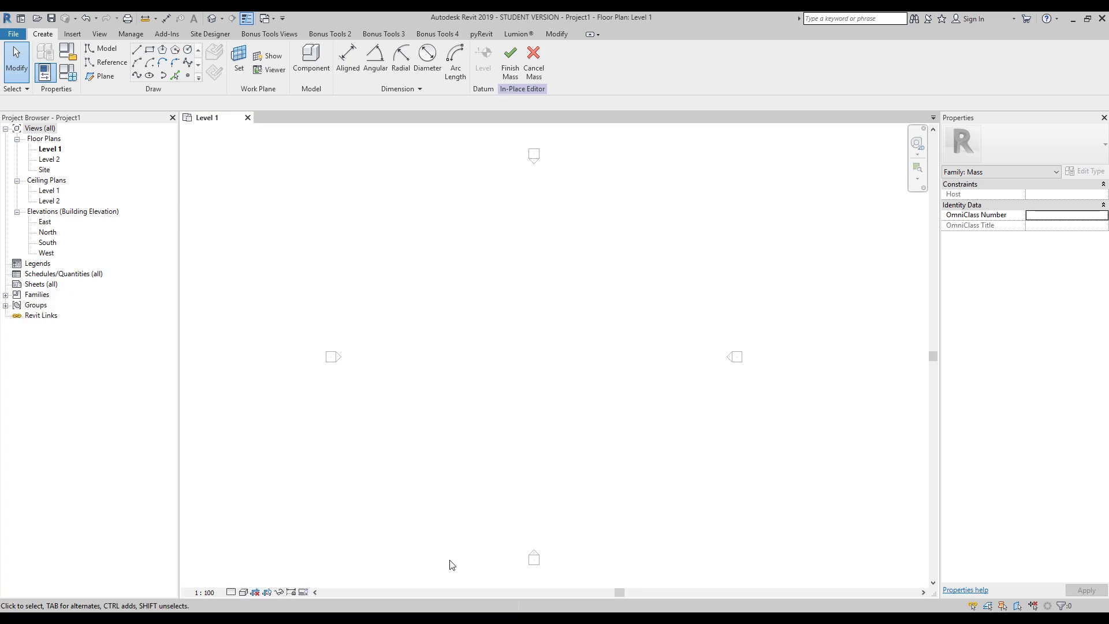
{"action": "left_click", "coordinate": [149, 50]}
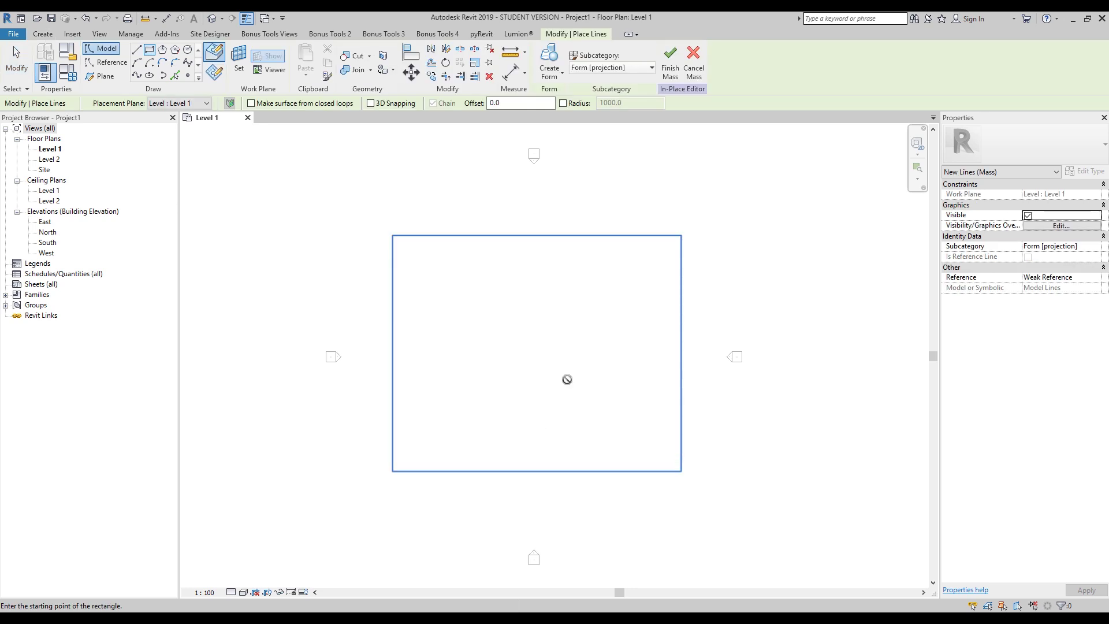
{"action": "left_click", "coordinate": [495, 305]}
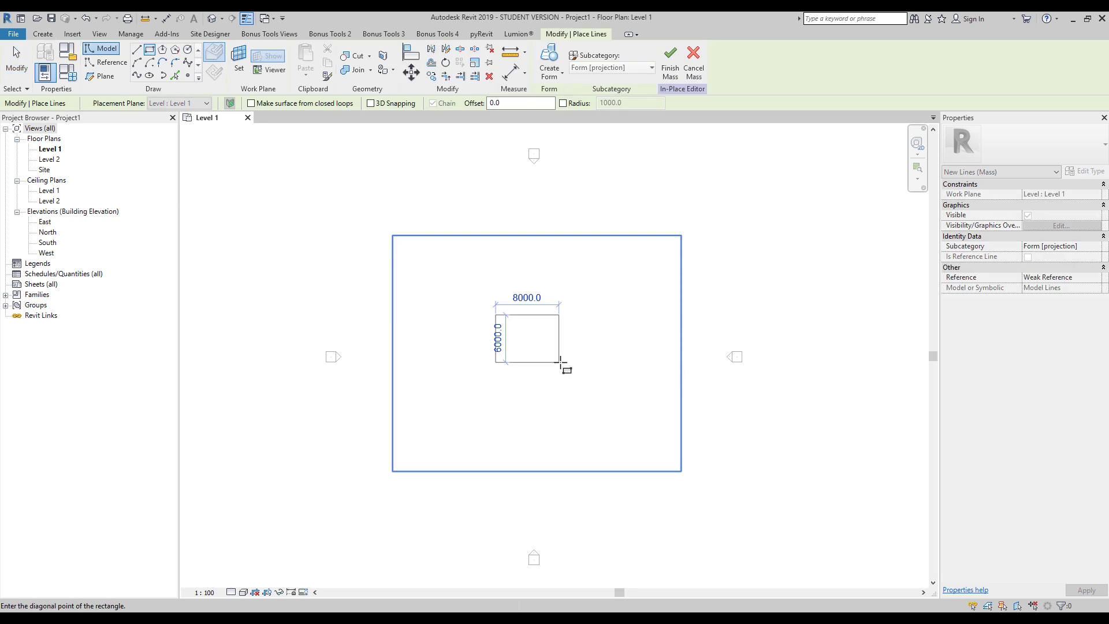
{"action": "scroll", "coordinate": [563, 370], "scroll_direction": "up", "scroll_amount": 3}
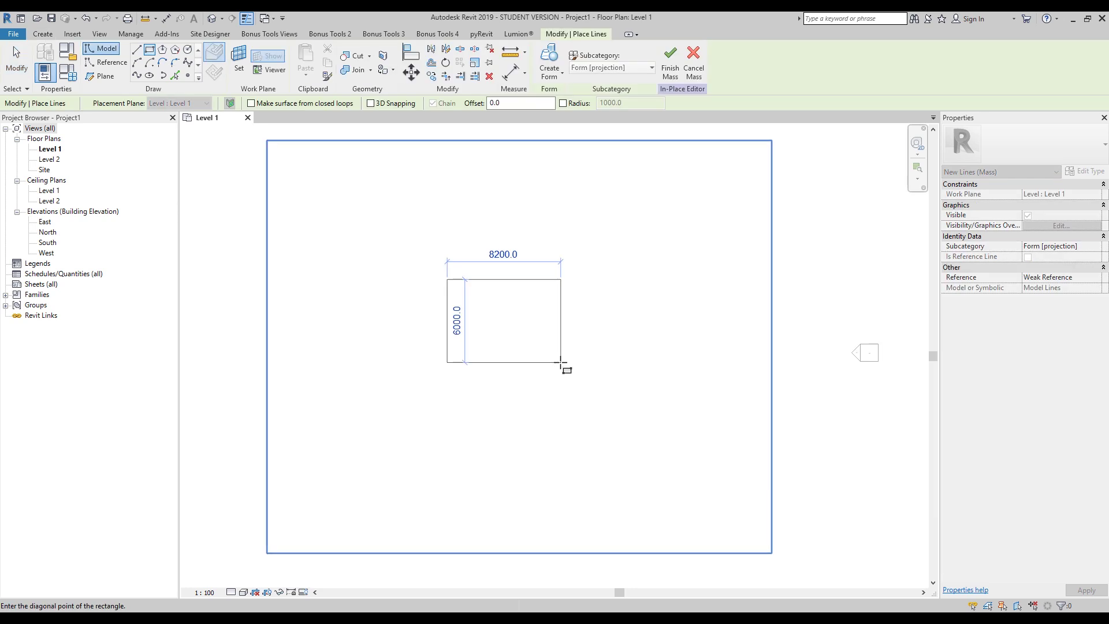
{"action": "left_click", "coordinate": [587, 392]}
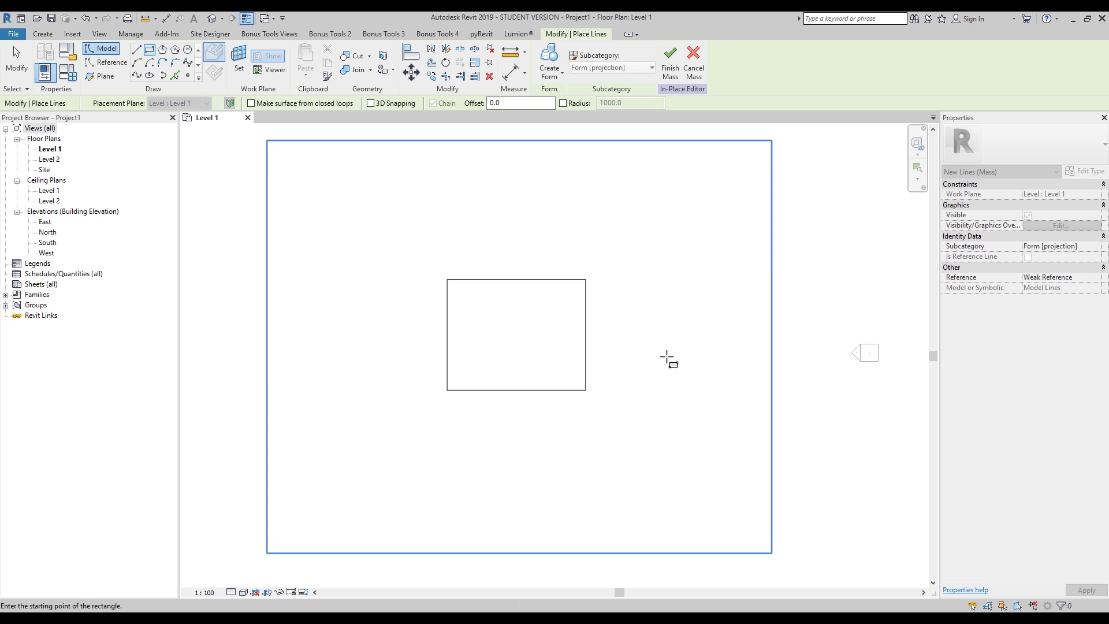
{"action": "key", "text": "Escape"}
{"action": "key", "text": "Escape"}
- Create a solid form from the complete rectangle outline and open the default 3D view
{"action": "left_click", "coordinate": [542, 280]}
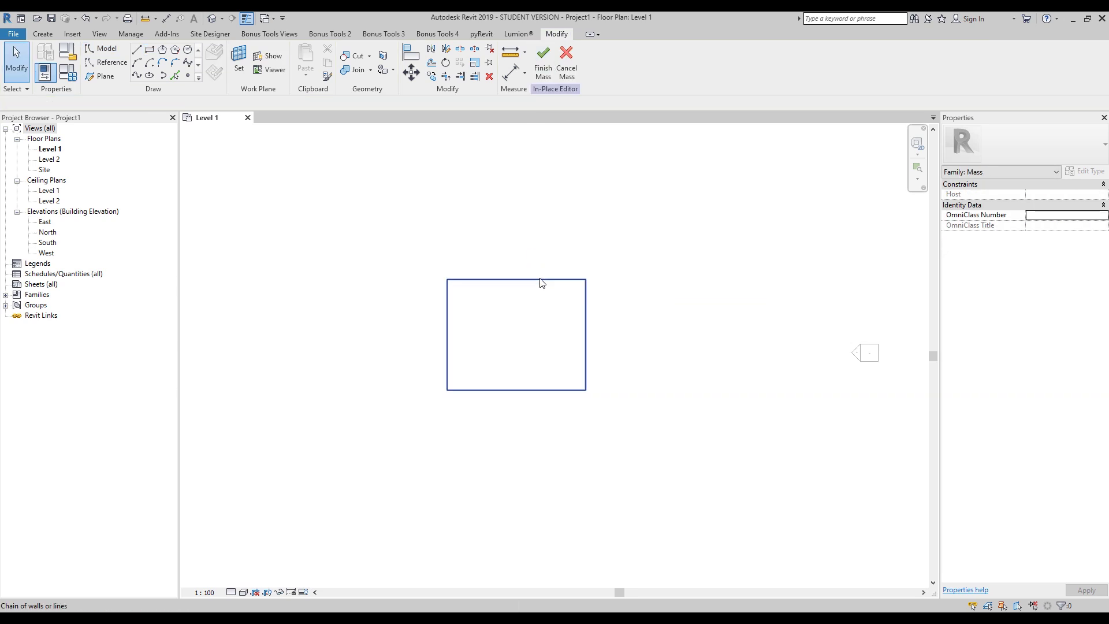
{"action": "left_click", "coordinate": [550, 58]}
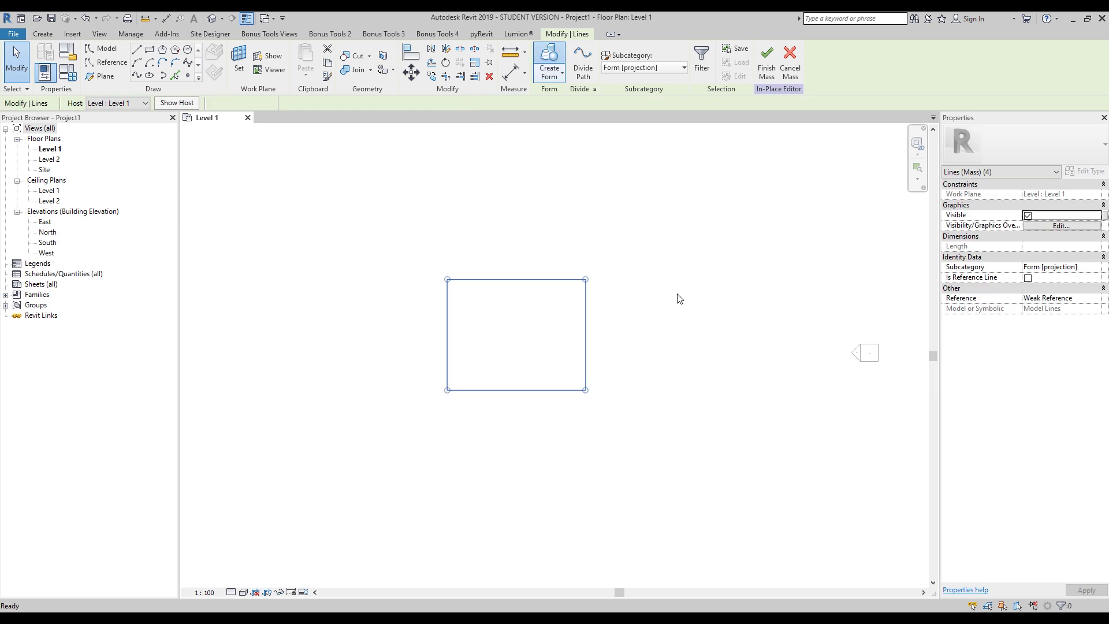
{"action": "left_click", "coordinate": [673, 300]}
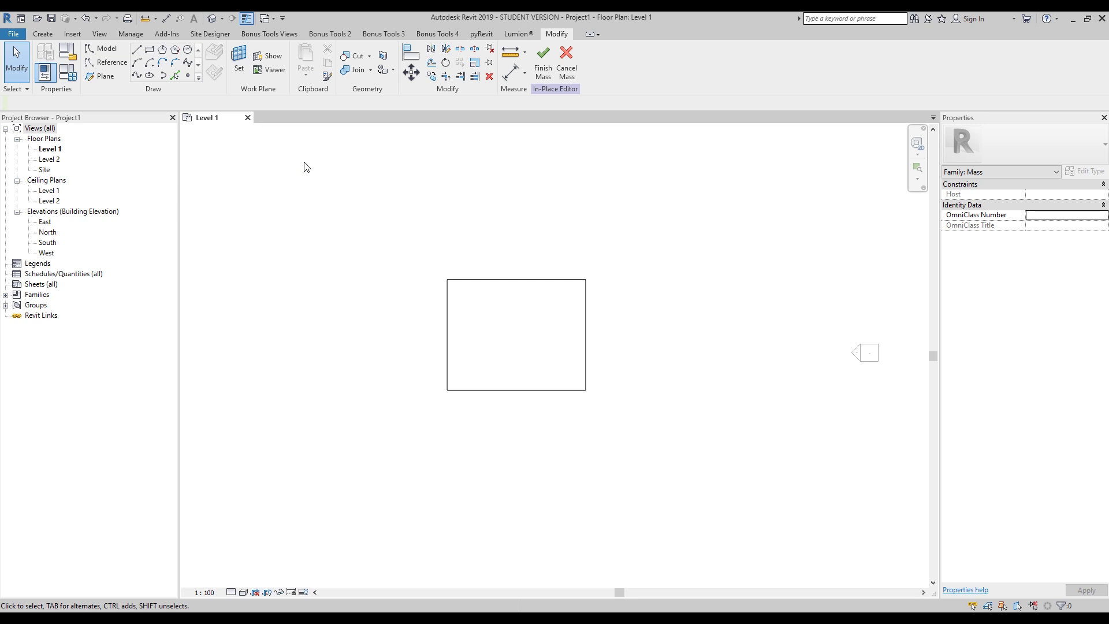
{"action": "left_click", "coordinate": [211, 18]}
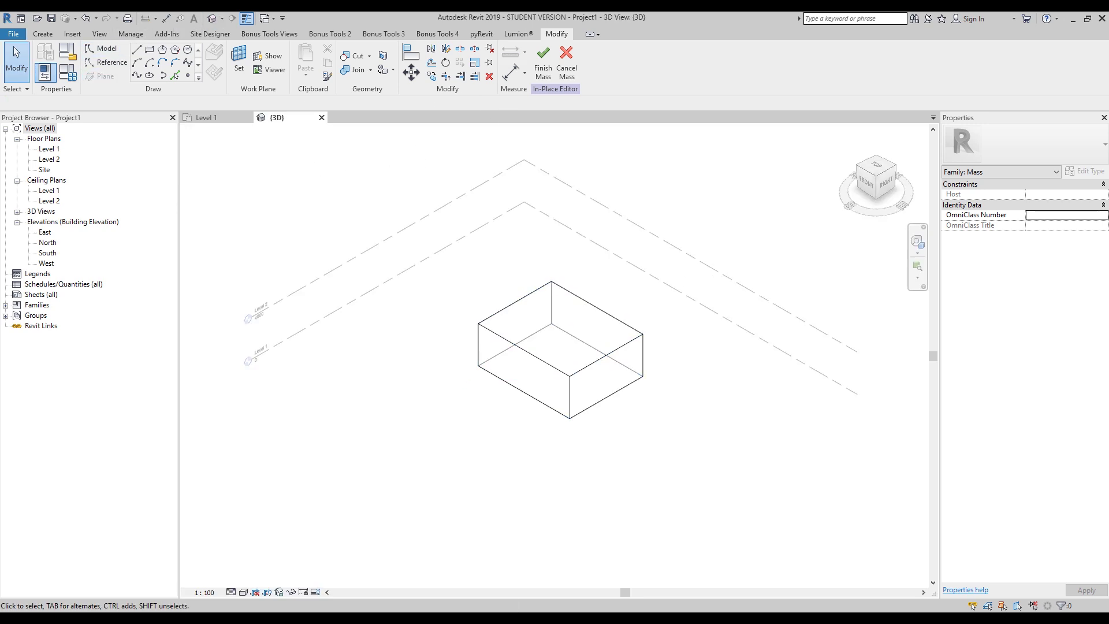
- Raise the top face of the form and set the form's height to 25000
{"action": "middle_click_drag", "start_coordinate": [467, 466], "coordinate": [443, 421]}
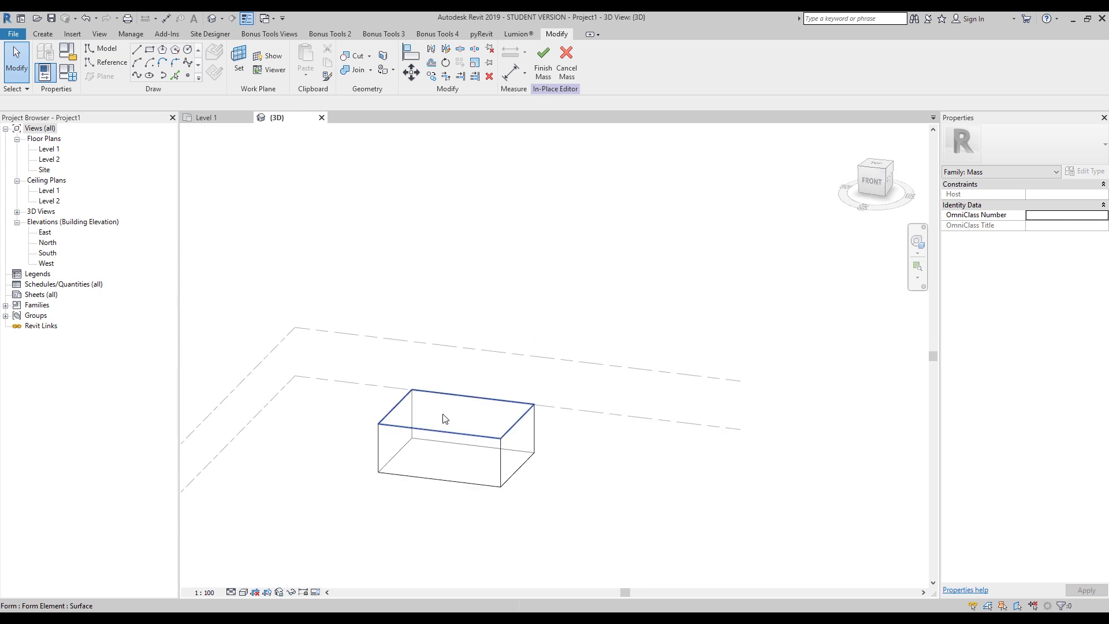
{"action": "left_click", "coordinate": [456, 393]}
{"action": "left_click_drag", "start_coordinate": [457, 390], "coordinate": [460, 269]}
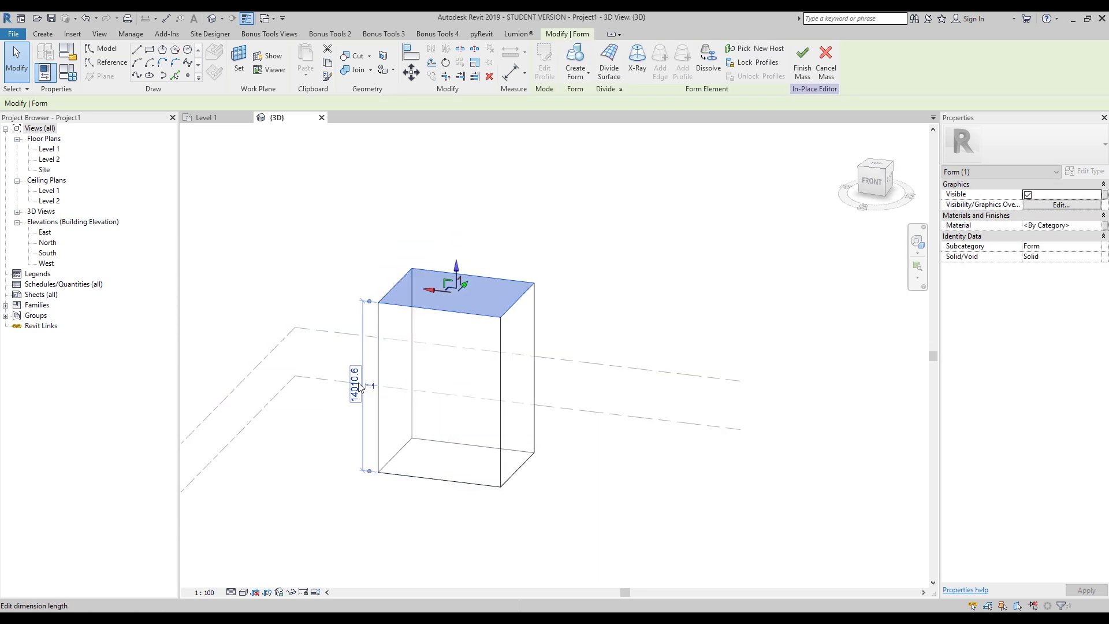
{"action": "left_click", "coordinate": [354, 384]}
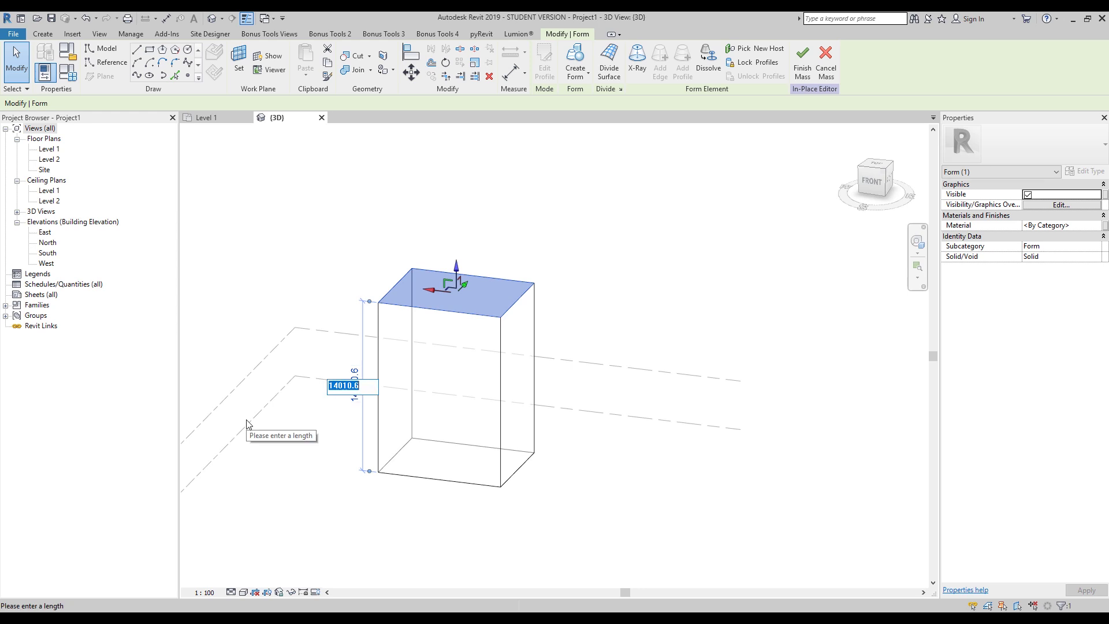
{"action": "type", "text": "25000"}
{"action": "key", "text": "Return"}
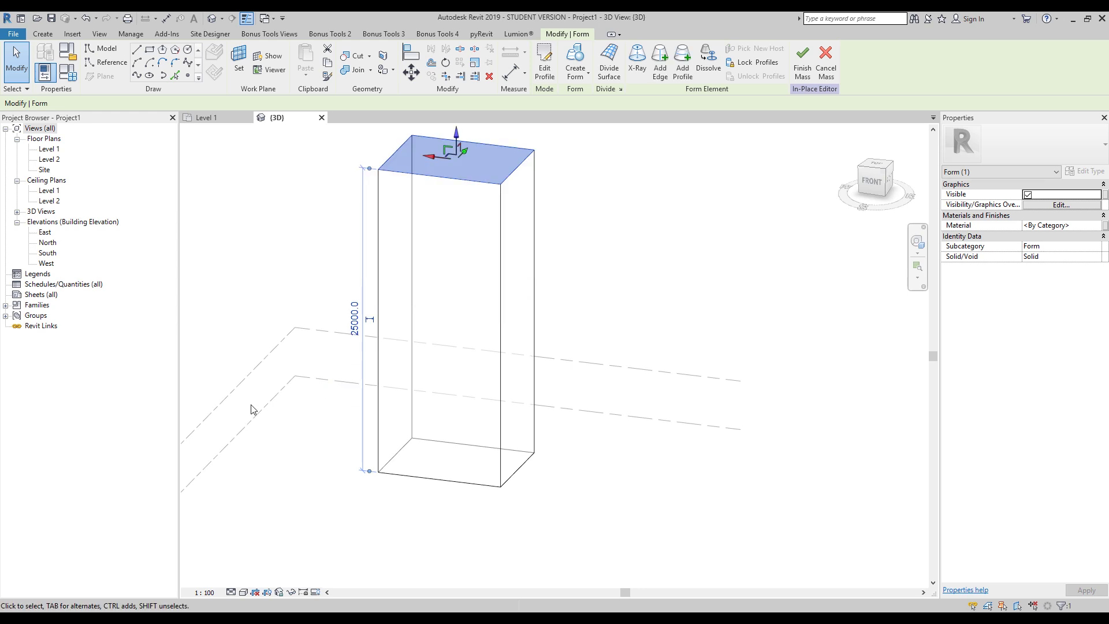
- Shift the form's back vertical face sideways parallel to itself, skewing the box into a parallelogram in plan
{"action": "left_click", "coordinate": [339, 302]}
{"action": "middle_click_drag", "start_coordinate": [336, 306], "coordinate": [410, 410], "text": "shift"}
{"action": "middle_click_drag", "start_coordinate": [578, 386], "coordinate": [416, 456], "text": "shift"}
{"action": "left_click", "coordinate": [426, 428]}
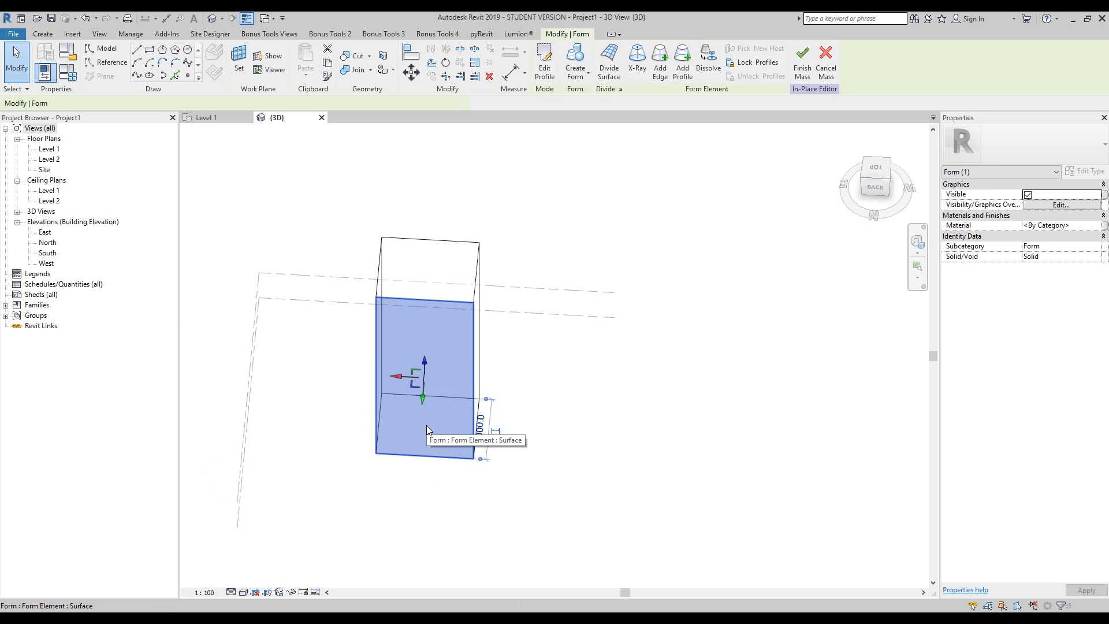
{"action": "left_click_drag", "start_coordinate": [401, 376], "coordinate": [371, 362]}
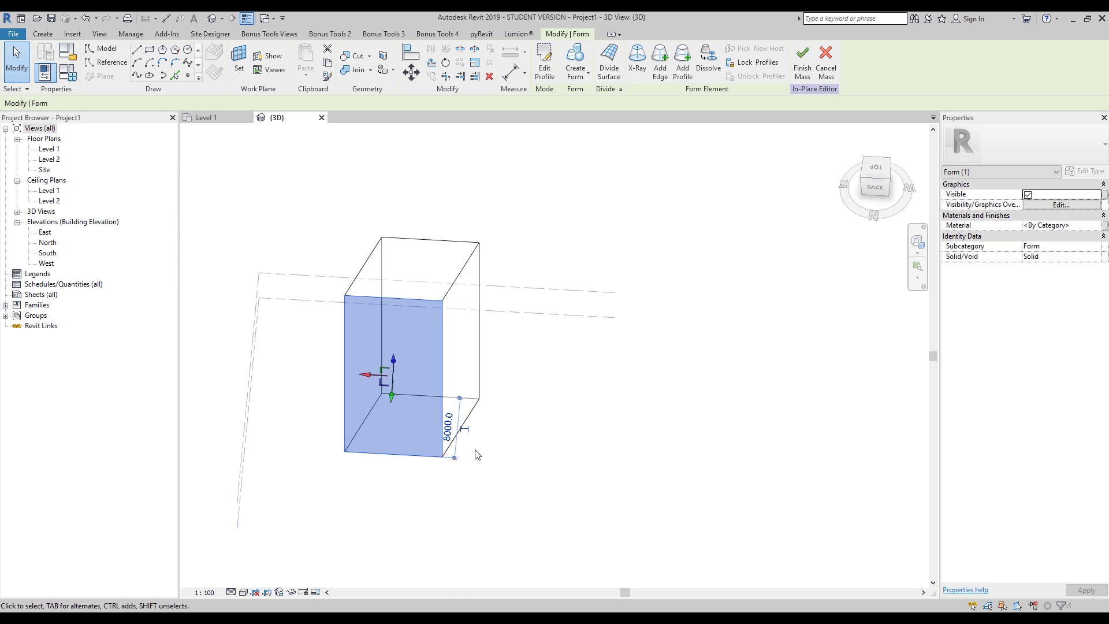
{"action": "middle_click_drag", "start_coordinate": [723, 453], "coordinate": [286, 344], "text": "shift"}
{"action": "key", "text": "alt+Tab"}
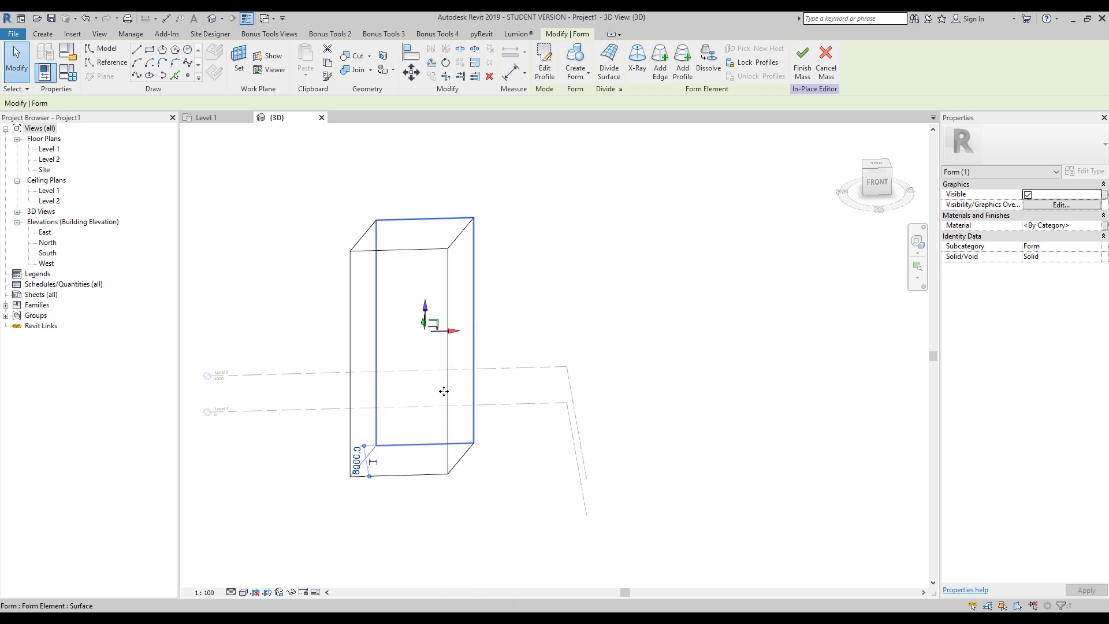
{"action": "left_click", "coordinate": [565, 321]}
{"action": "middle_click_drag", "start_coordinate": [757, 387], "coordinate": [512, 394], "text": "shift"}
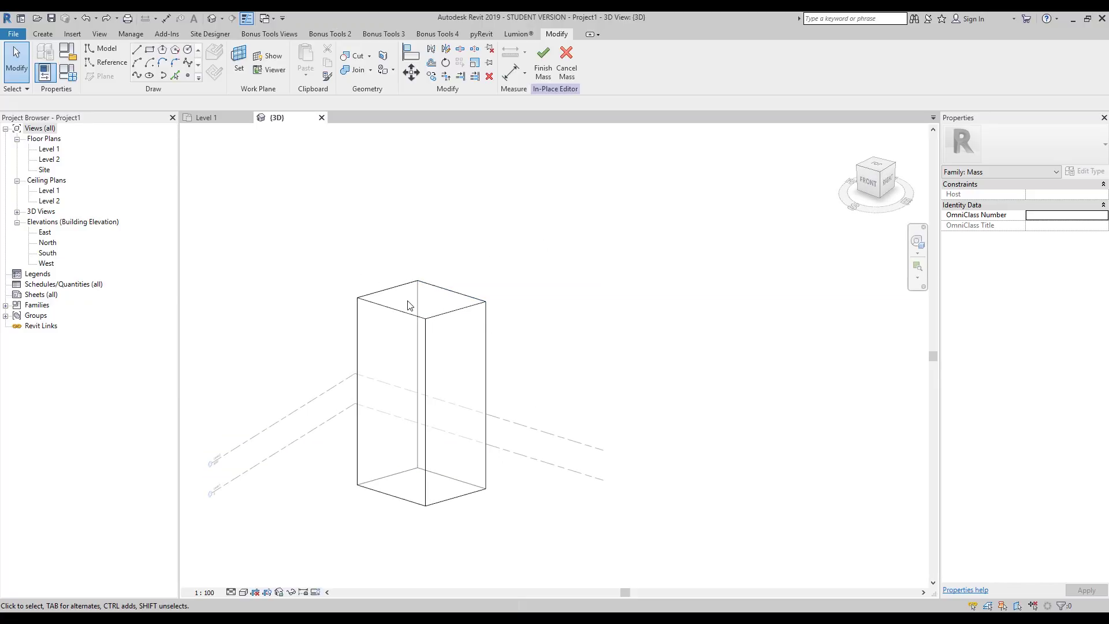
- In the Level 1 plan, draw a vertical reference line about 19500 long to the right of the skewed form
{"action": "middle_click_drag", "start_coordinate": [609, 408], "coordinate": [402, 450], "text": "shift"}
{"action": "left_click", "coordinate": [218, 117]}
{"action": "middle_click_drag", "start_coordinate": [555, 342], "coordinate": [505, 354]}
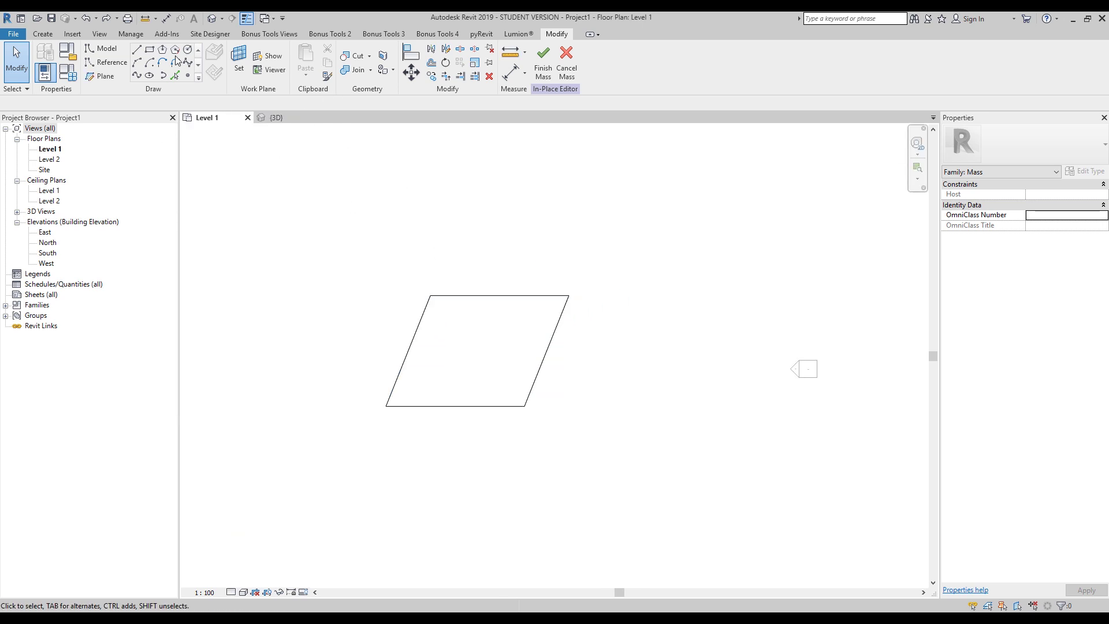
{"action": "left_click", "coordinate": [46, 34]}
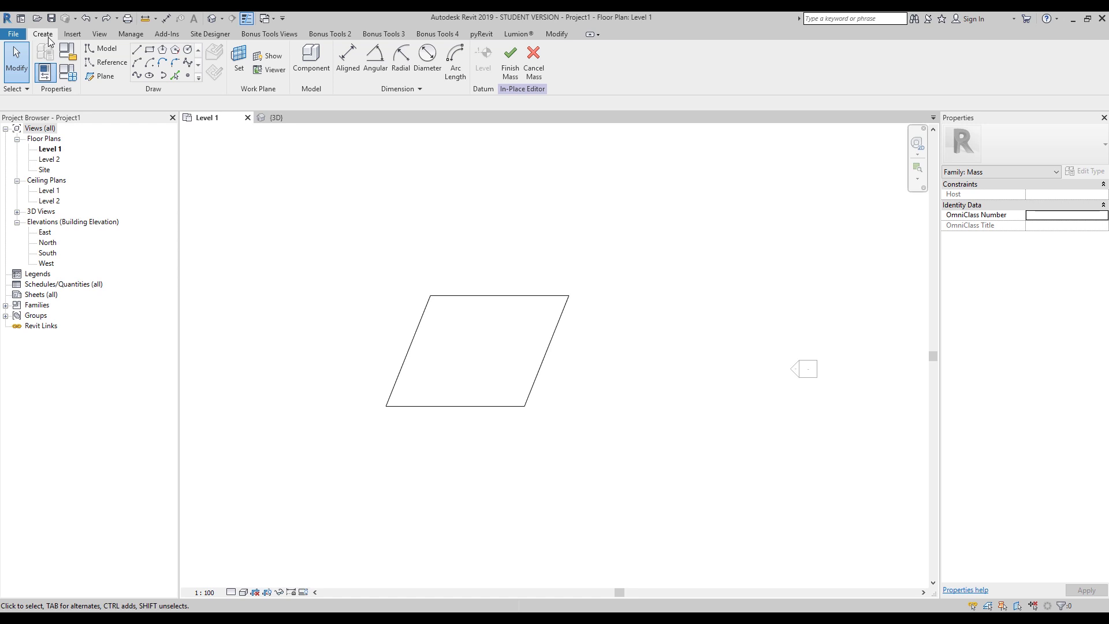
{"action": "left_click", "coordinate": [100, 61]}
{"action": "left_click", "coordinate": [626, 232]}
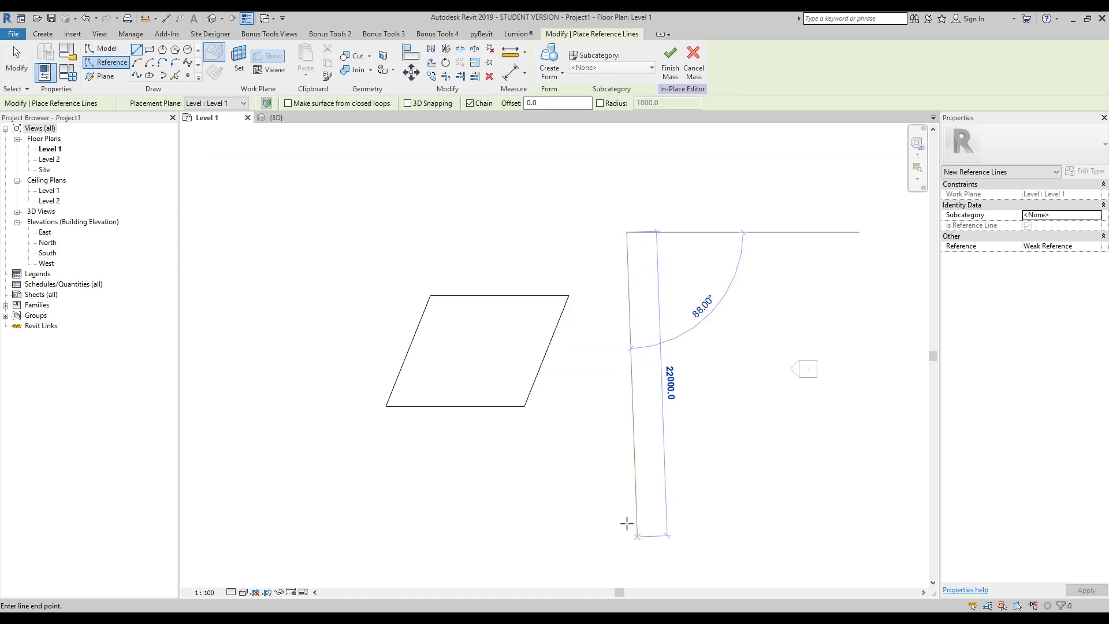
{"action": "left_click", "coordinate": [626, 503]}
{"action": "key", "text": "Escape"}
{"action": "key", "text": "Escape"}
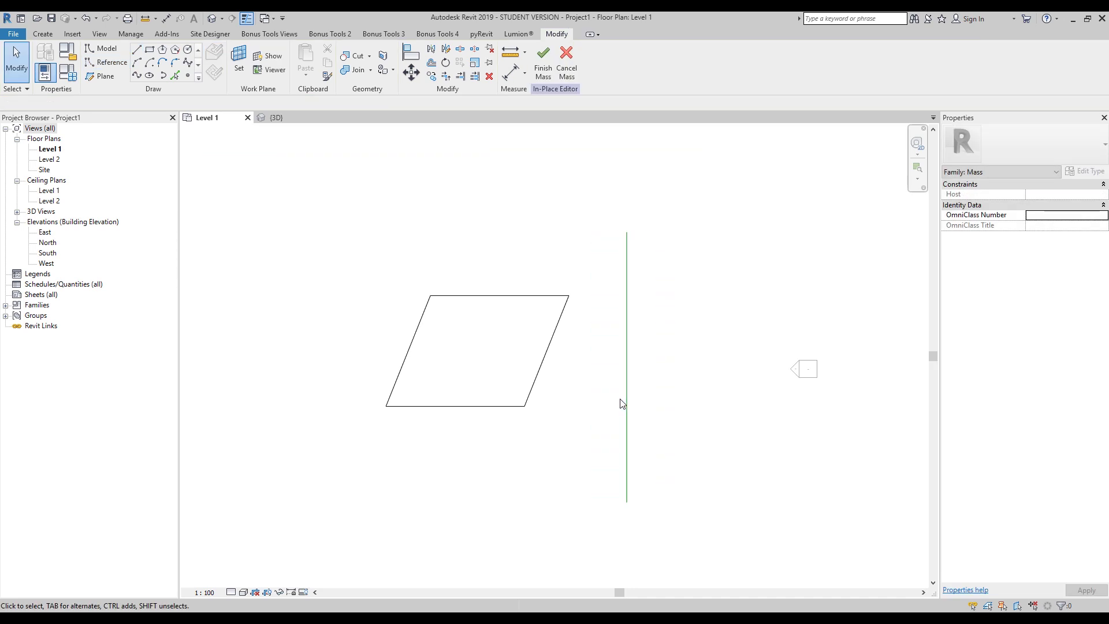
{"action": "left_click", "coordinate": [627, 398]}
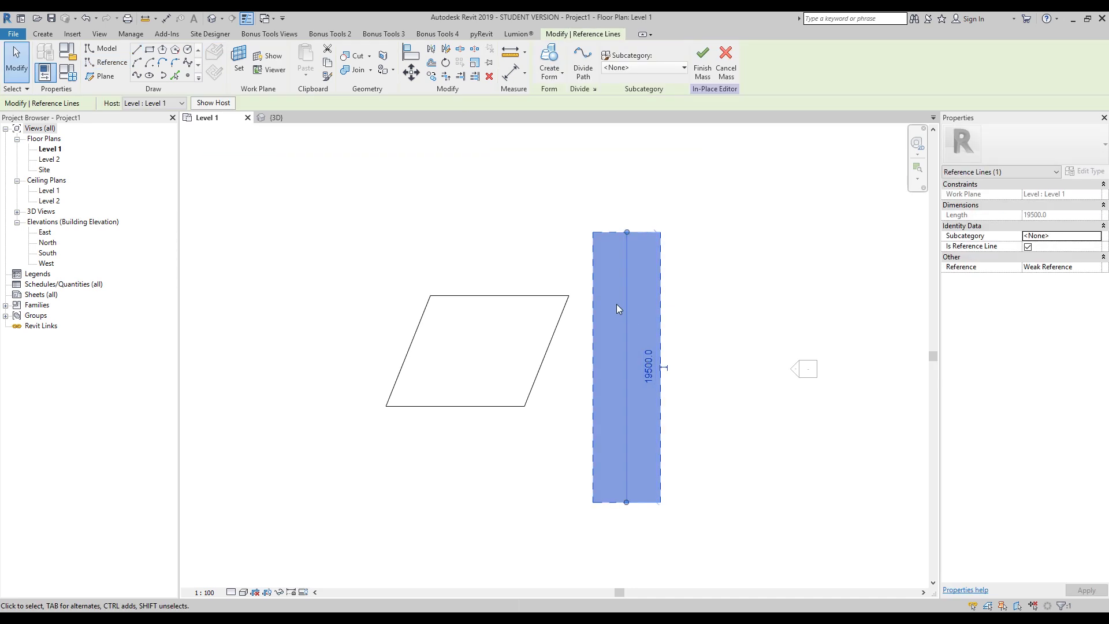
{"action": "left_click", "coordinate": [727, 257]}
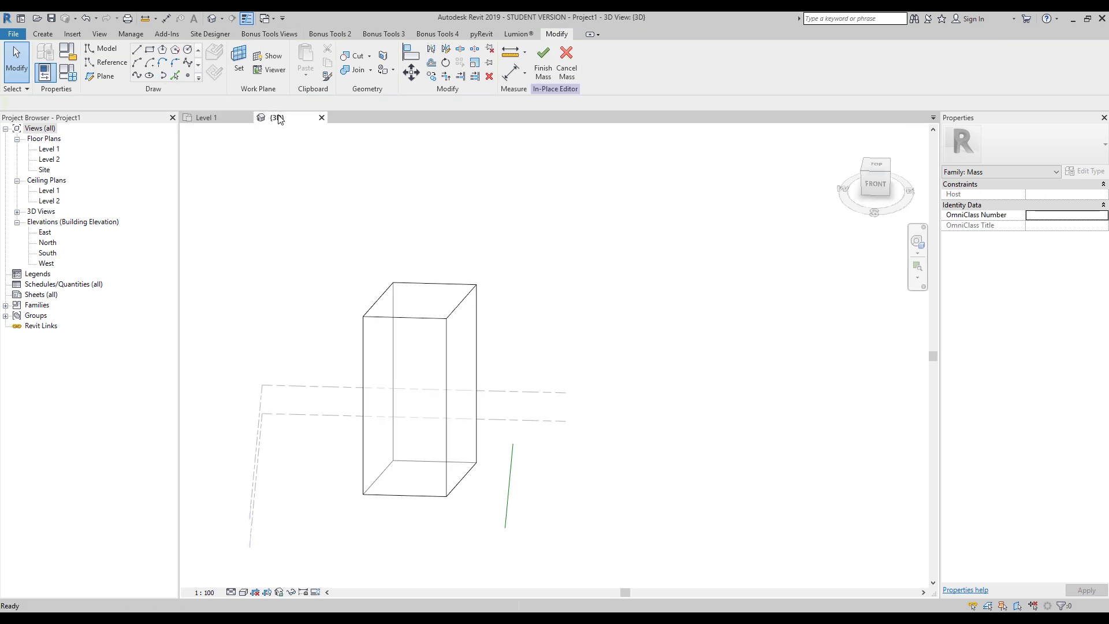
- In the 3D view, set the reference line's vertical plane as work plane for model lines and face the Right side
{"action": "mouse_move", "coordinate": [508, 497]}
{"action": "middle_mouse_down", "text": "shift"}
{"action": "mouse_move", "coordinate": [582, 514]}
{"action": "mouse_move", "coordinate": [517, 515]}
{"action": "middle_mouse_up", "text": "shift"}
{"action": "left_click", "coordinate": [137, 51]}
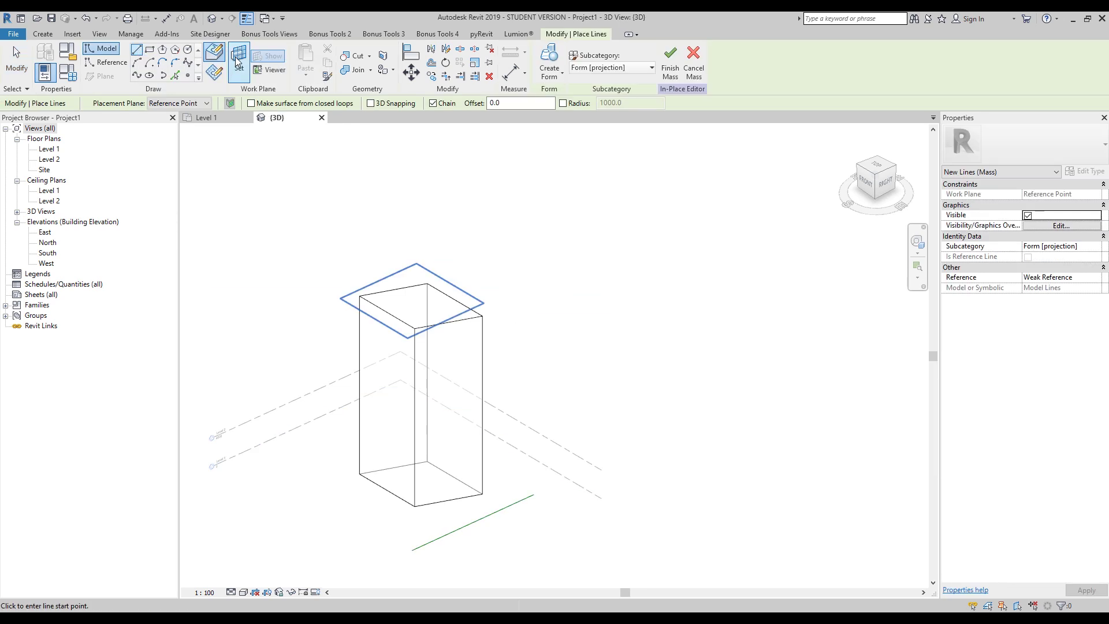
{"action": "key", "text": "Escape"}
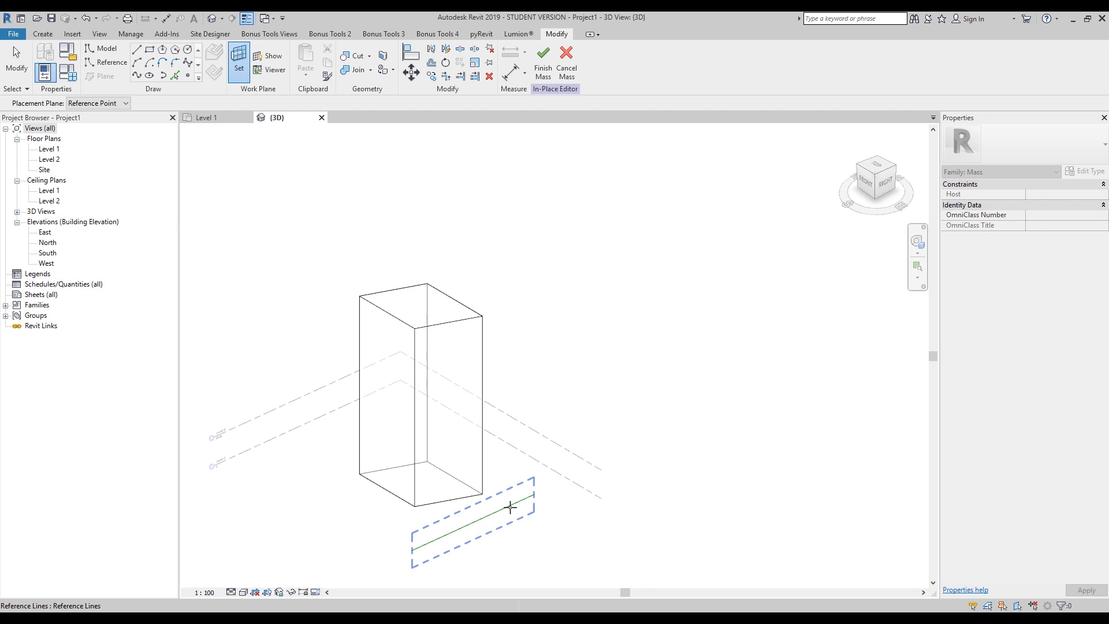
{"action": "left_click", "coordinate": [510, 507]}
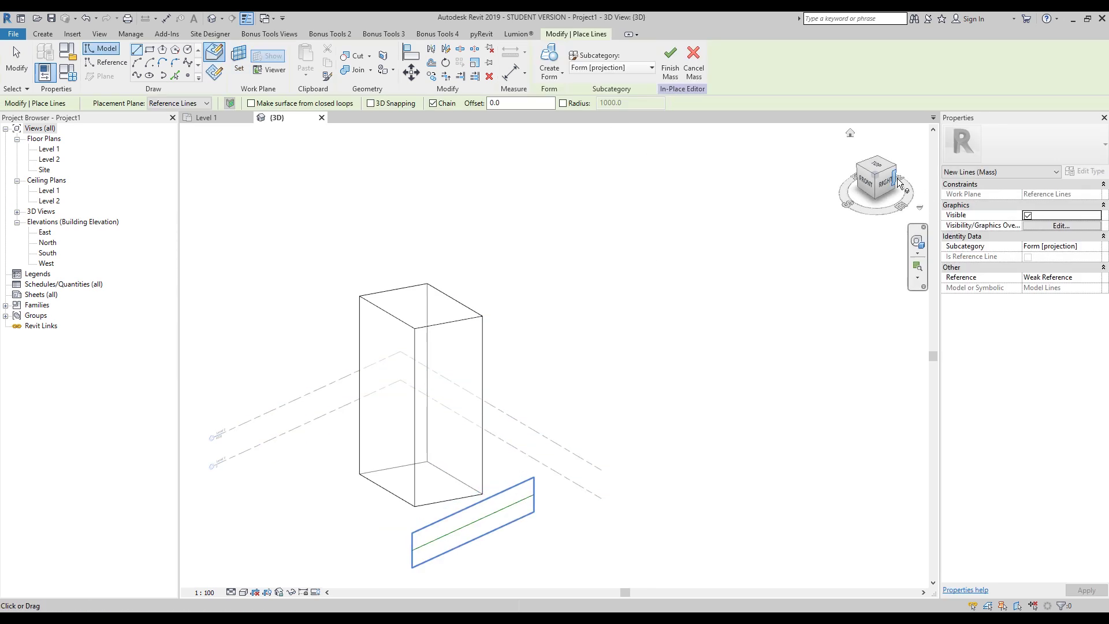
{"action": "left_click", "coordinate": [883, 184]}
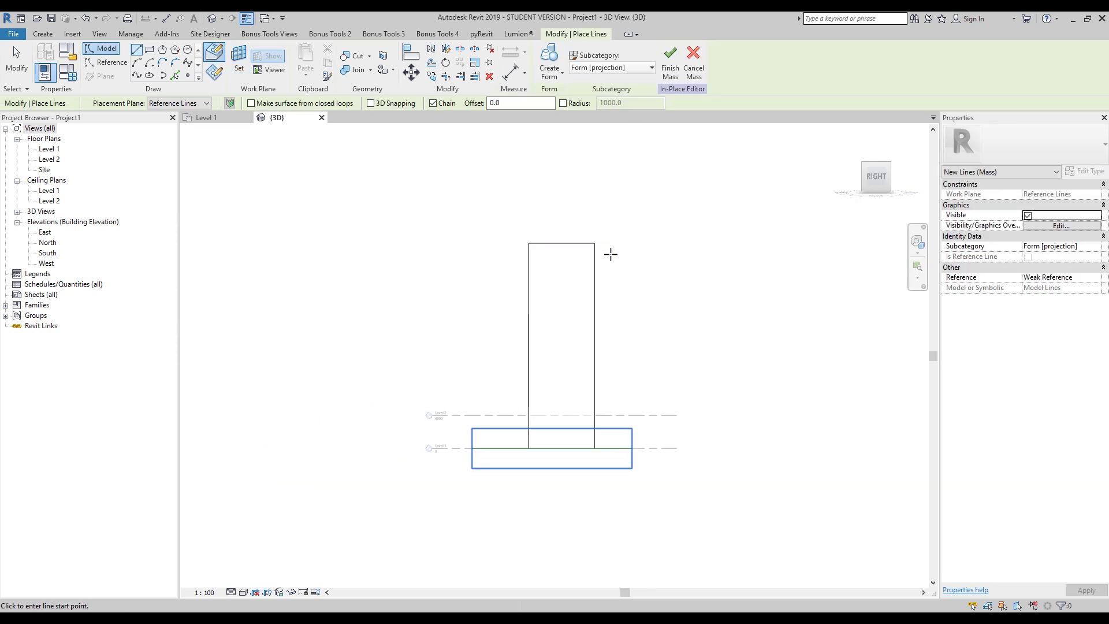
- Sketch a closed right triangle across the form's upper right corner, with a sloped side about 16100 long
{"action": "left_click", "coordinate": [526, 220]}
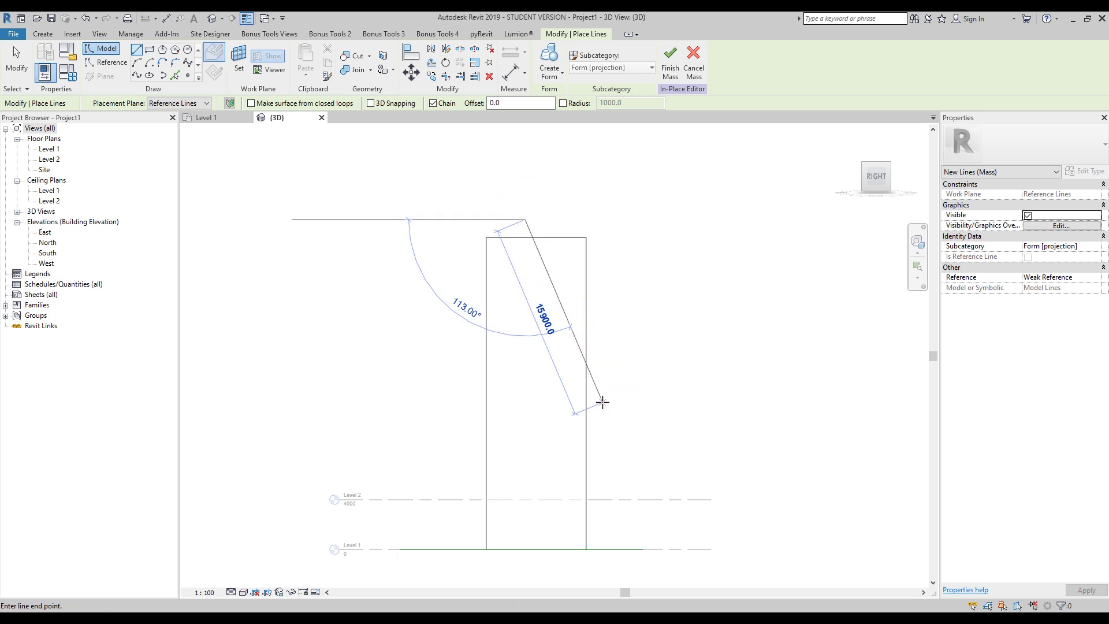
{"action": "left_click", "coordinate": [601, 404]}
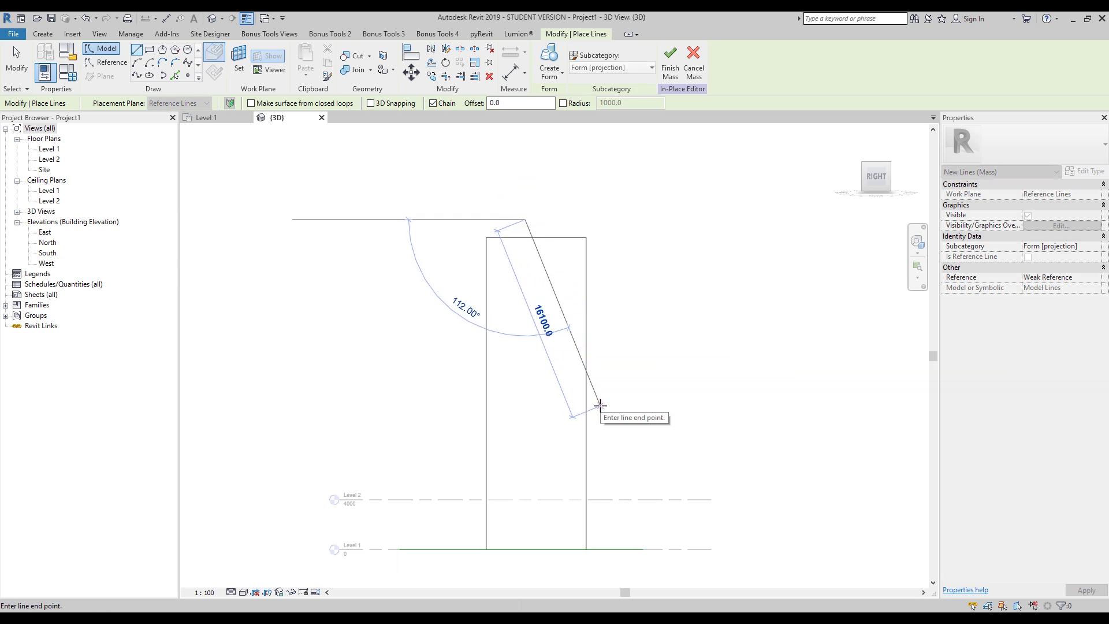
{"action": "left_click", "coordinate": [601, 216]}
{"action": "left_click", "coordinate": [524, 216]}
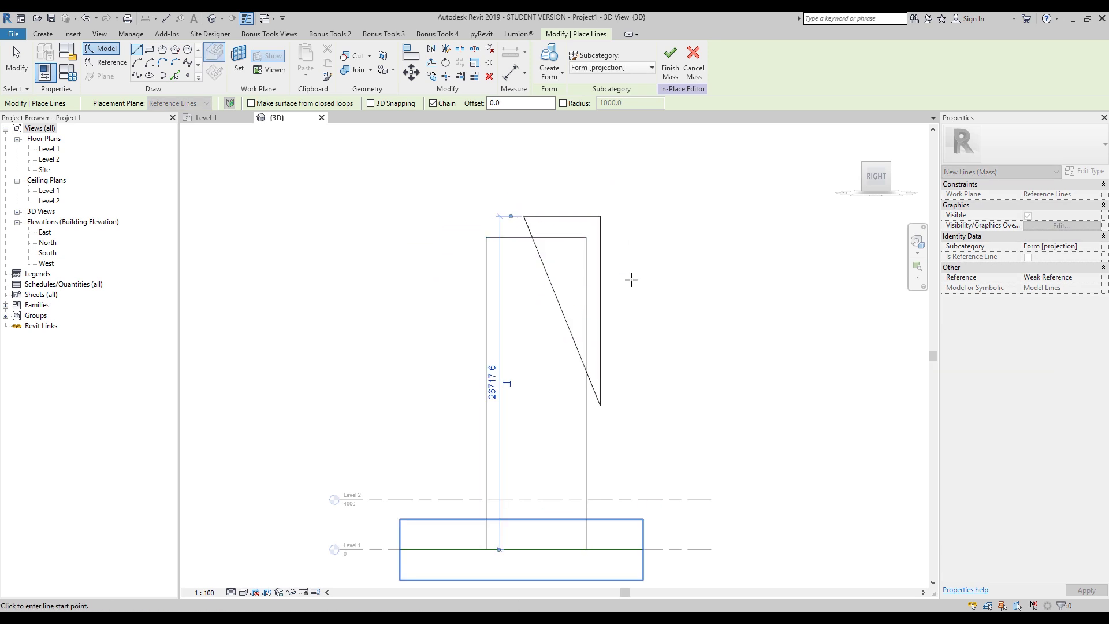
{"action": "key", "text": "Escape"}
{"action": "key", "text": "Escape"}
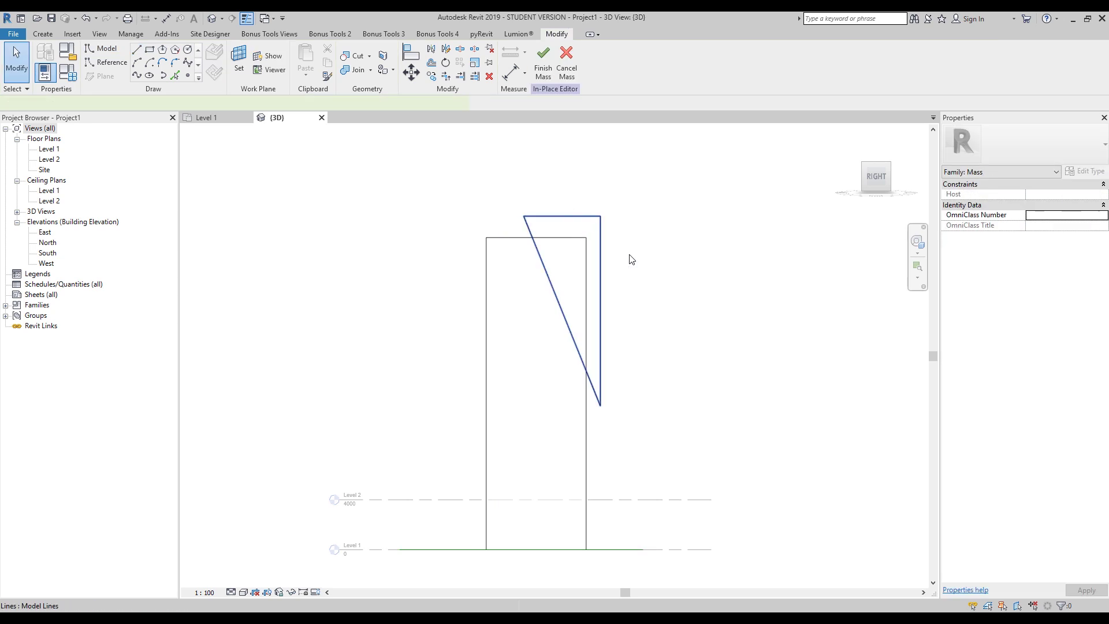
- Create a void form from the three lines of the upper triangle
{"action": "left_click", "coordinate": [632, 260]}
{"action": "left_click", "coordinate": [560, 77]}
{"action": "left_click", "coordinate": [585, 126]}
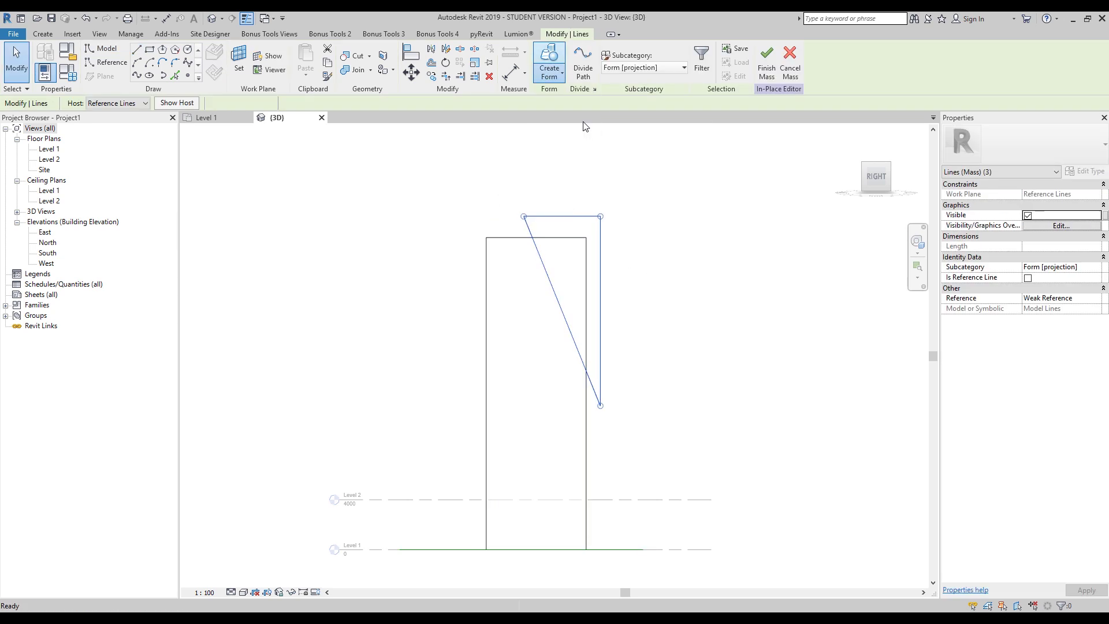
- Pull the void's triangular end face toward the box so the void extends past the box's far side
{"action": "middle_click_drag", "start_coordinate": [570, 248], "coordinate": [574, 283], "text": "shift"}
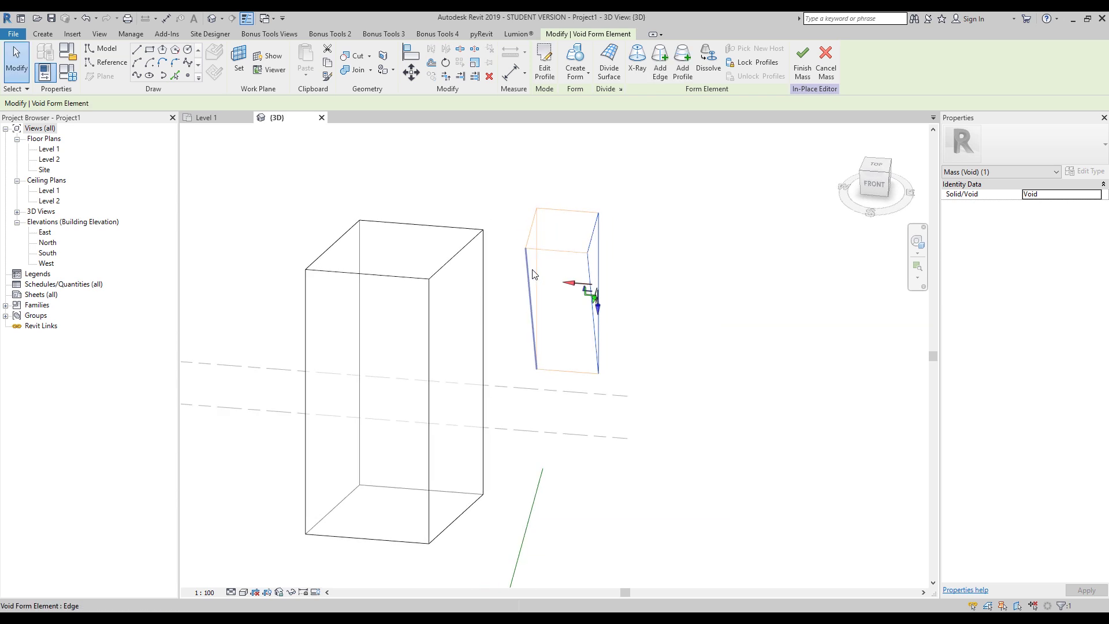
{"action": "left_click", "coordinate": [537, 283]}
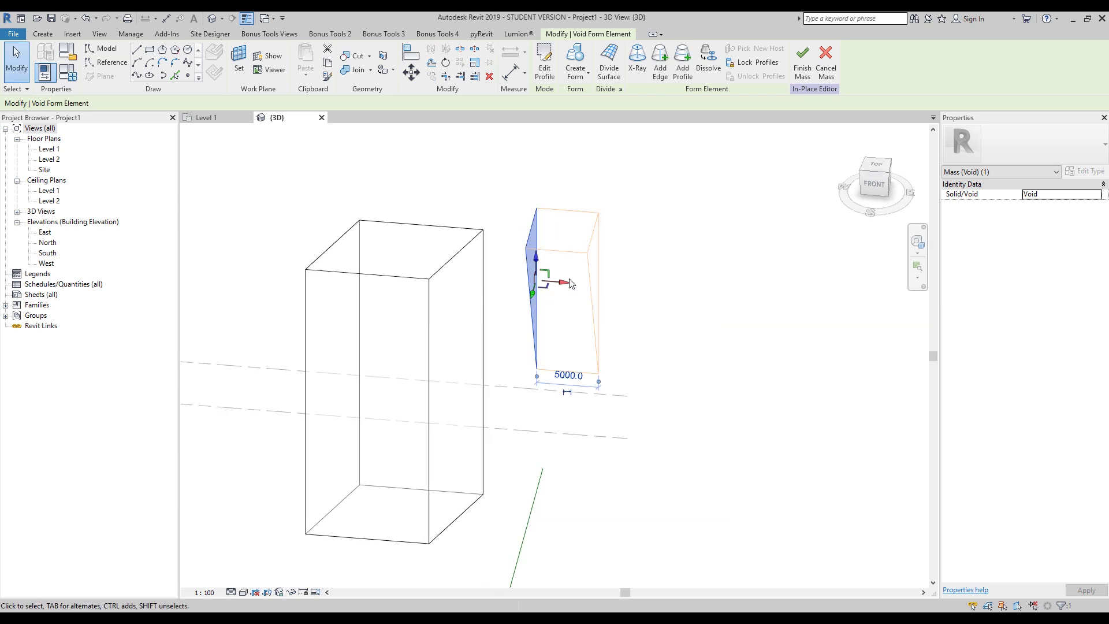
{"action": "left_click_drag", "start_coordinate": [537, 283], "coordinate": [260, 271]}
{"action": "left_click", "coordinate": [685, 397]}
{"action": "middle_click_drag", "start_coordinate": [684, 396], "coordinate": [663, 203], "text": "shift"}
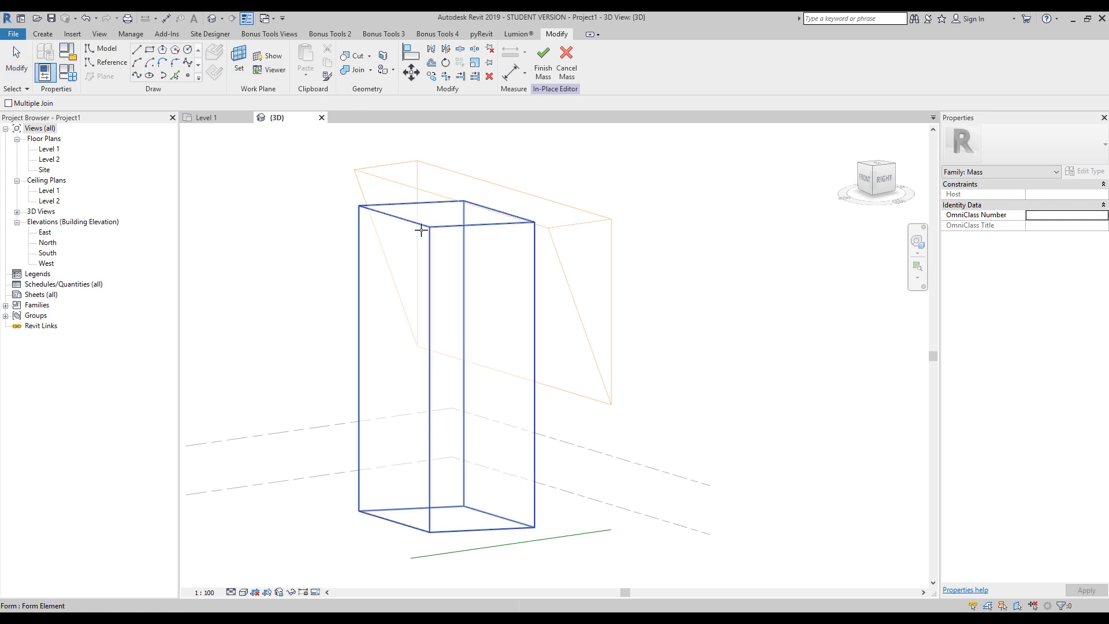
- Cut the box form with the triangular void to slope off its upper back edge
{"action": "left_click", "coordinate": [354, 56]}
{"action": "left_click", "coordinate": [401, 205]}
{"action": "left_click", "coordinate": [422, 187]}
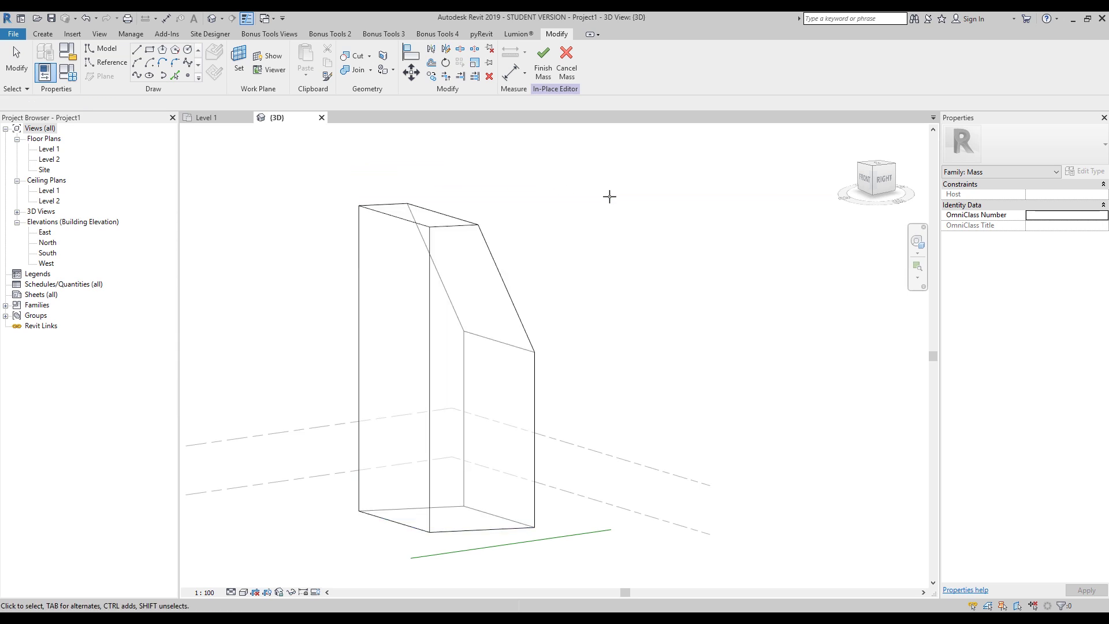
{"action": "key", "text": "Escape"}
- In the Right view, sketch a closed triangle of model lines across the form's lower front corner, from above Level 2 to below Level 1
{"action": "middle_click_drag", "start_coordinate": [461, 342], "coordinate": [310, 546], "text": "shift"}
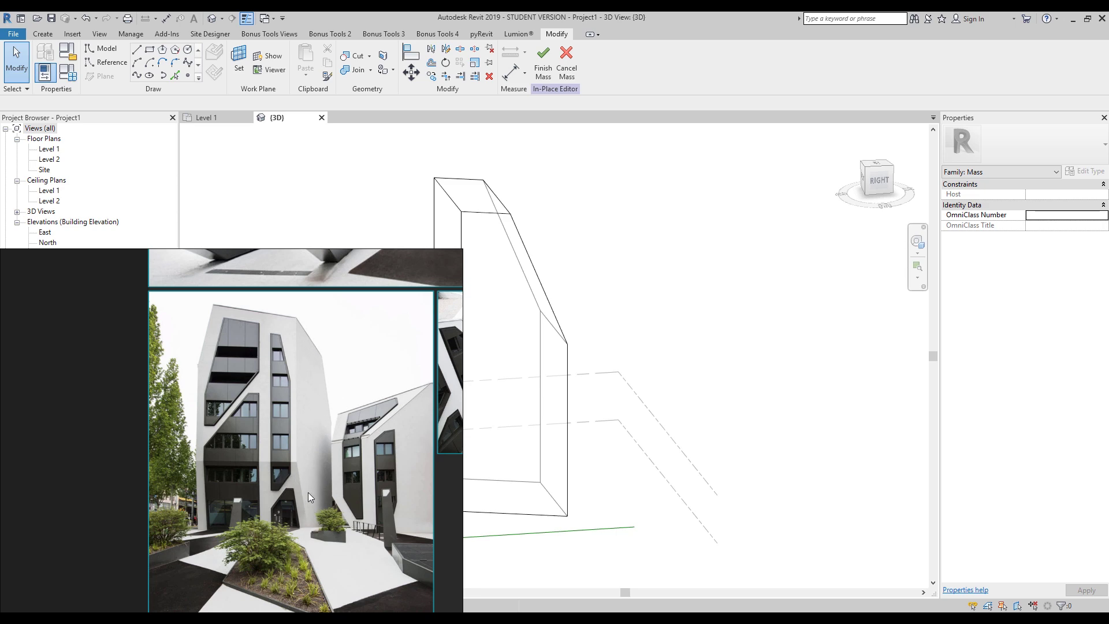
{"action": "middle_click_drag", "start_coordinate": [512, 439], "coordinate": [828, 227], "text": "shift"}
{"action": "left_click", "coordinate": [861, 181]}
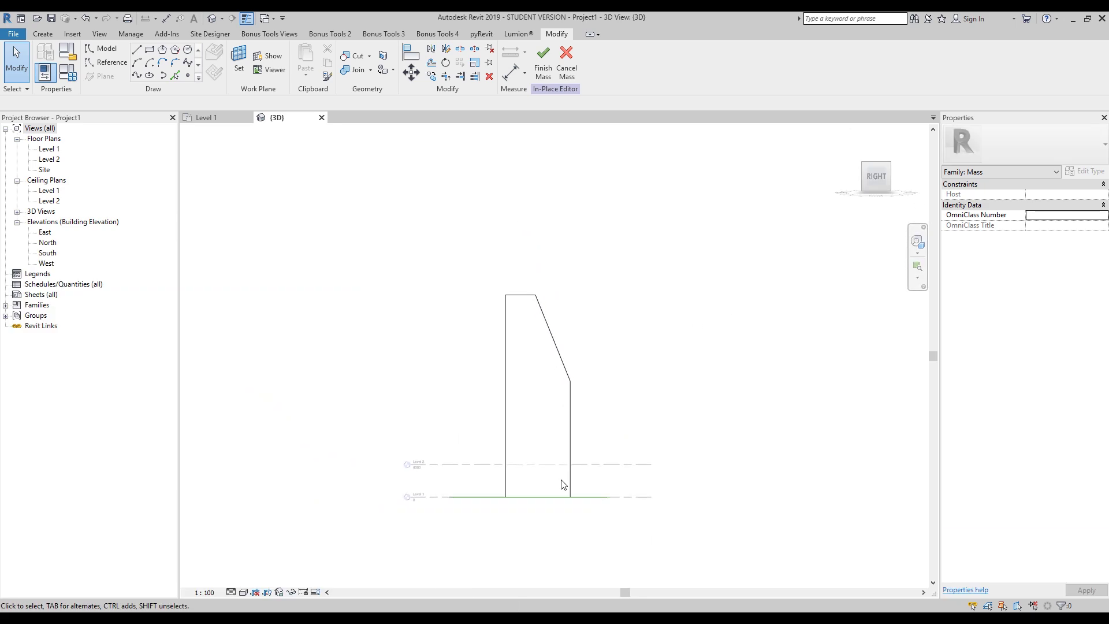
{"action": "scroll", "coordinate": [563, 464], "scroll_direction": "up", "scroll_amount": 2}
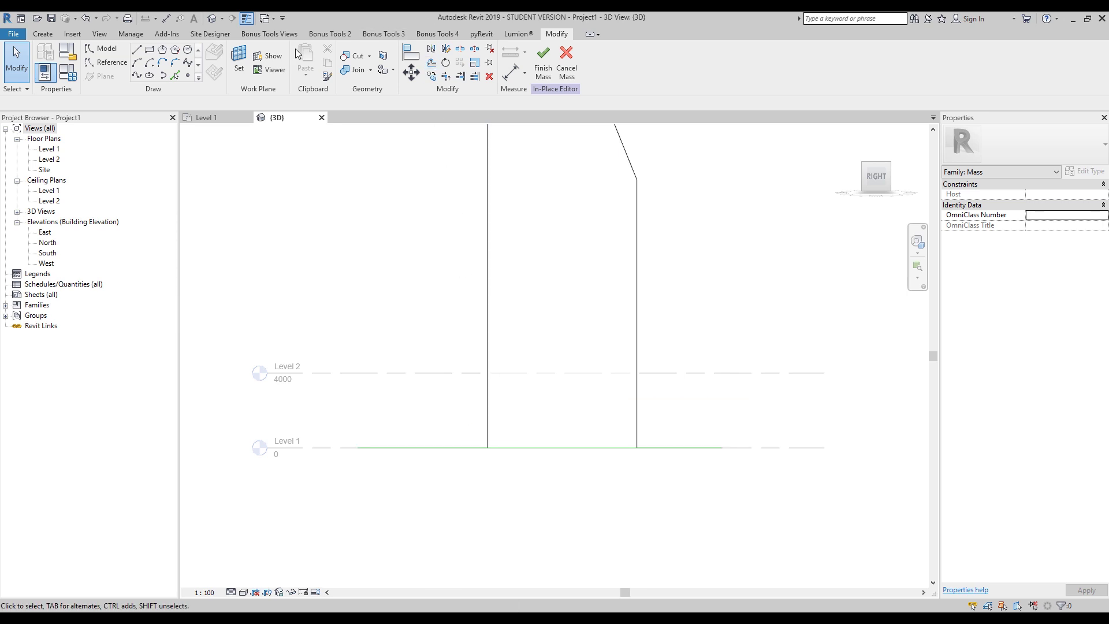
{"action": "left_click", "coordinate": [139, 52]}
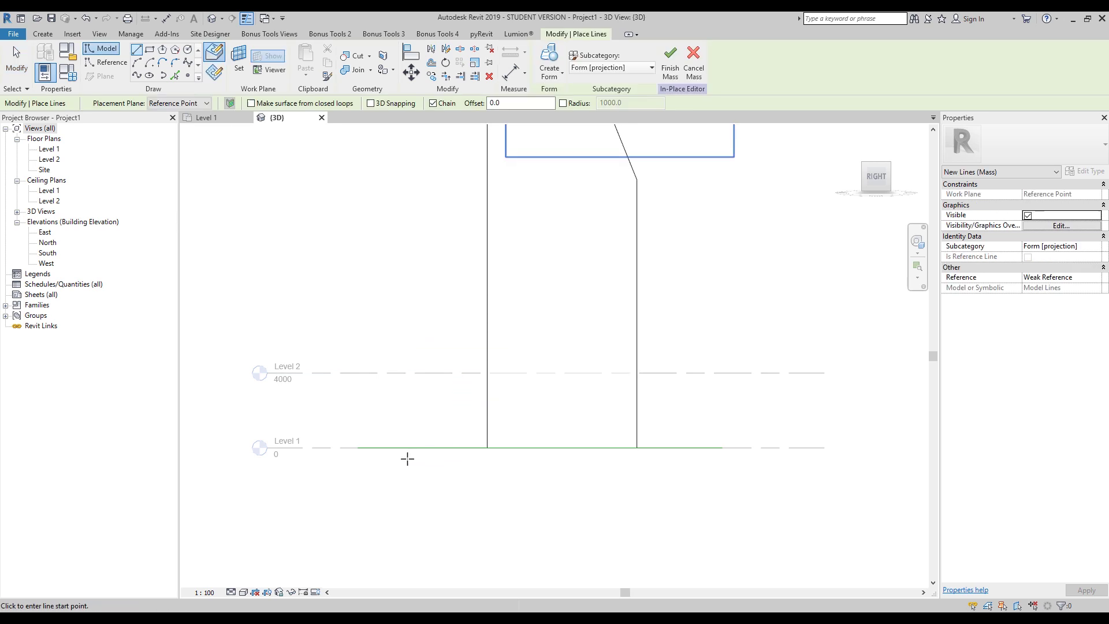
{"action": "left_click", "coordinate": [464, 323]}
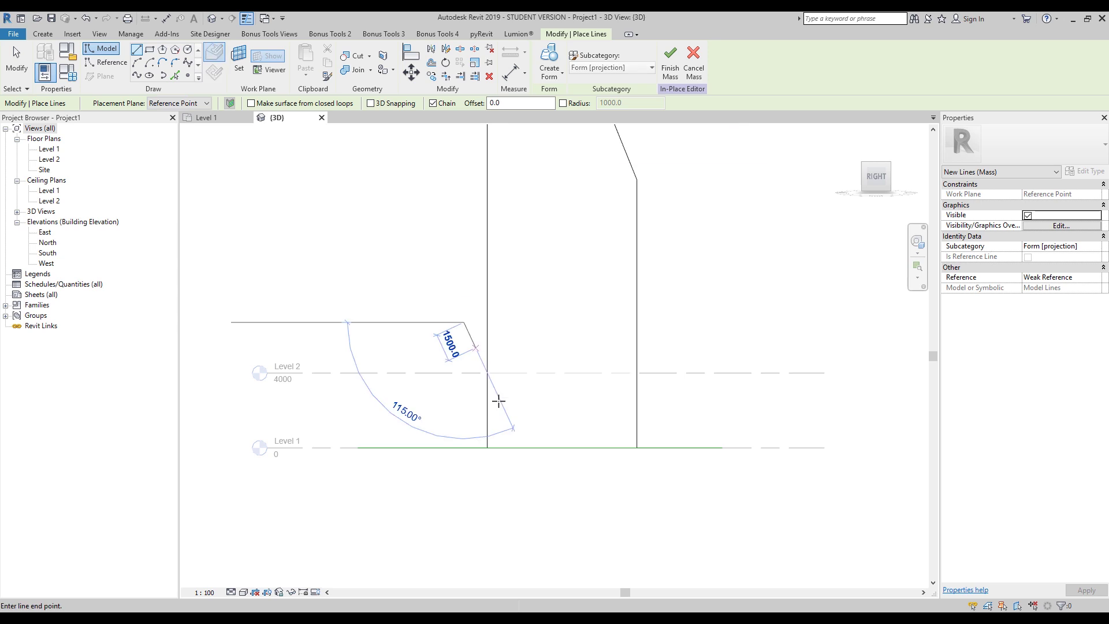
{"action": "left_click", "coordinate": [571, 493]}
{"action": "left_click", "coordinate": [444, 493]}
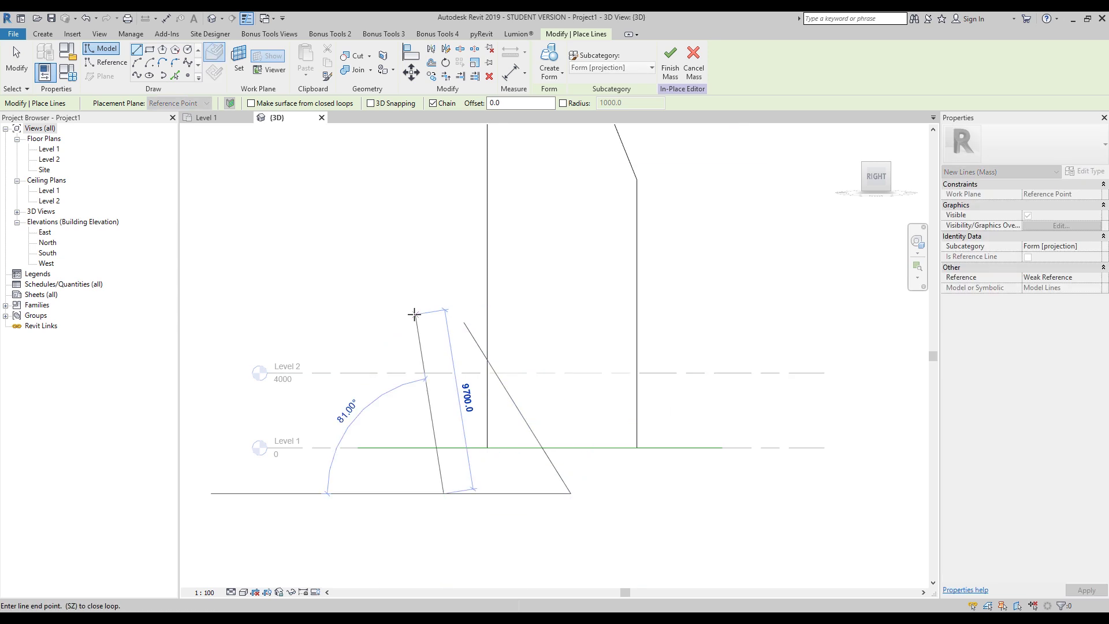
{"action": "left_click", "coordinate": [464, 323]}
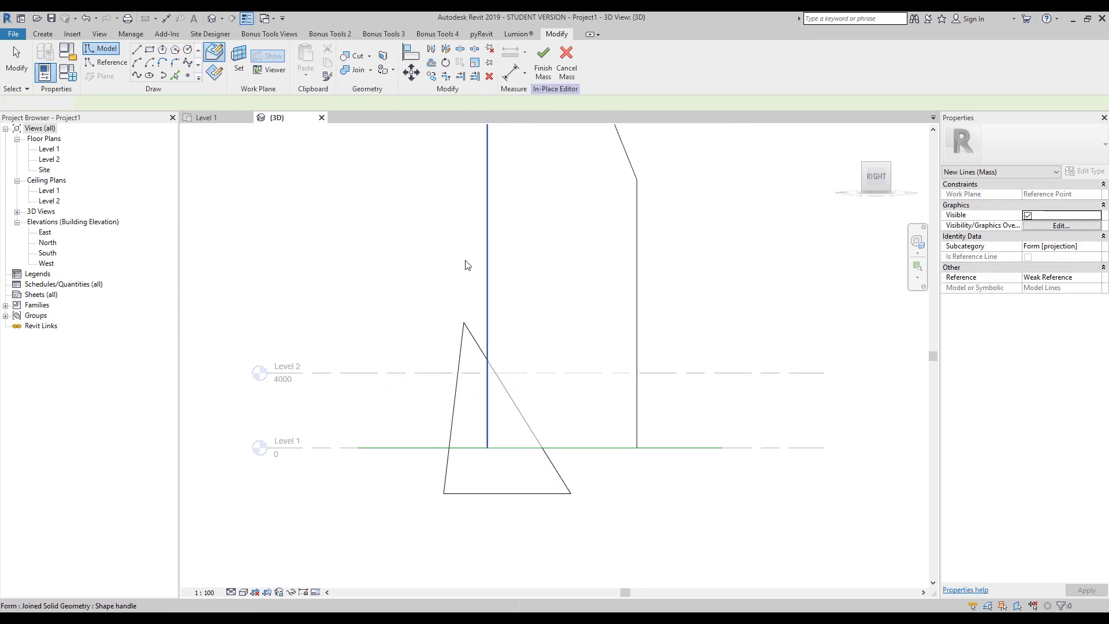
{"action": "key", "text": "Escape"}
{"action": "key", "text": "Escape"}
- Create a void form from the lower triangle and stretch it across the full width of the building form
{"action": "left_click", "coordinate": [562, 74]}
{"action": "left_click", "coordinate": [578, 119]}
{"action": "middle_click_drag", "start_coordinate": [619, 332], "coordinate": [566, 386], "text": "shift"}
{"action": "left_click_drag", "start_coordinate": [566, 386], "coordinate": [764, 397]}
{"action": "left_click", "coordinate": [700, 463]}
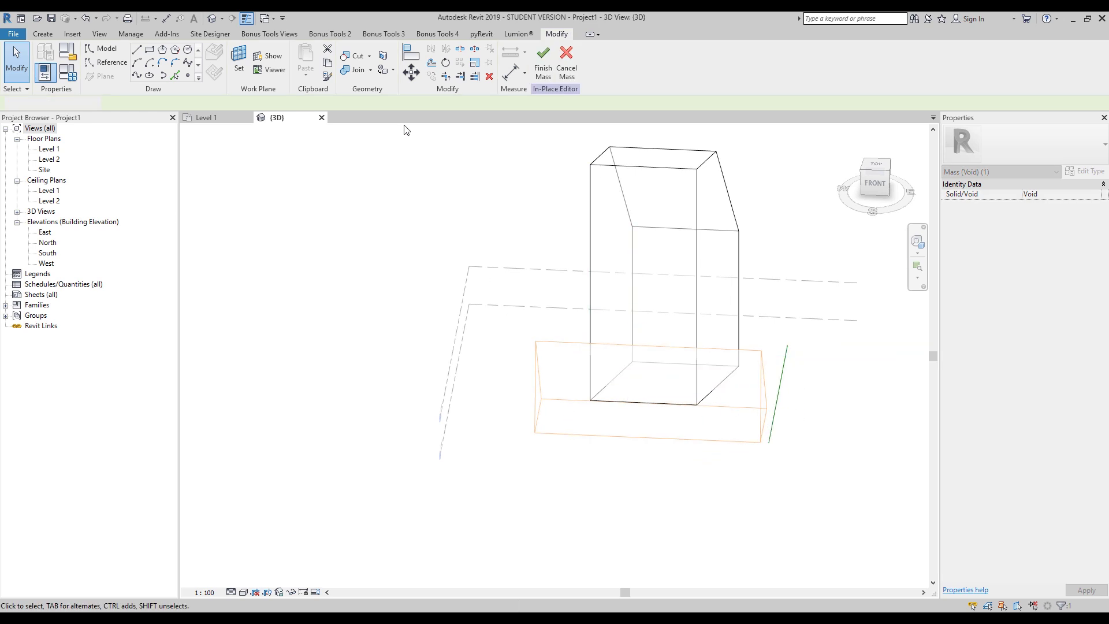
- Cut the building form with the lower void to slant the base of its front face inward
{"action": "key", "text": "c"}
{"action": "key", "text": "g"}
{"action": "left_click", "coordinate": [598, 315]}
{"action": "left_click", "coordinate": [574, 342]}
{"action": "key", "text": "Escape"}
{"action": "middle_click_drag", "start_coordinate": [669, 413], "coordinate": [605, 416], "text": "shift"}
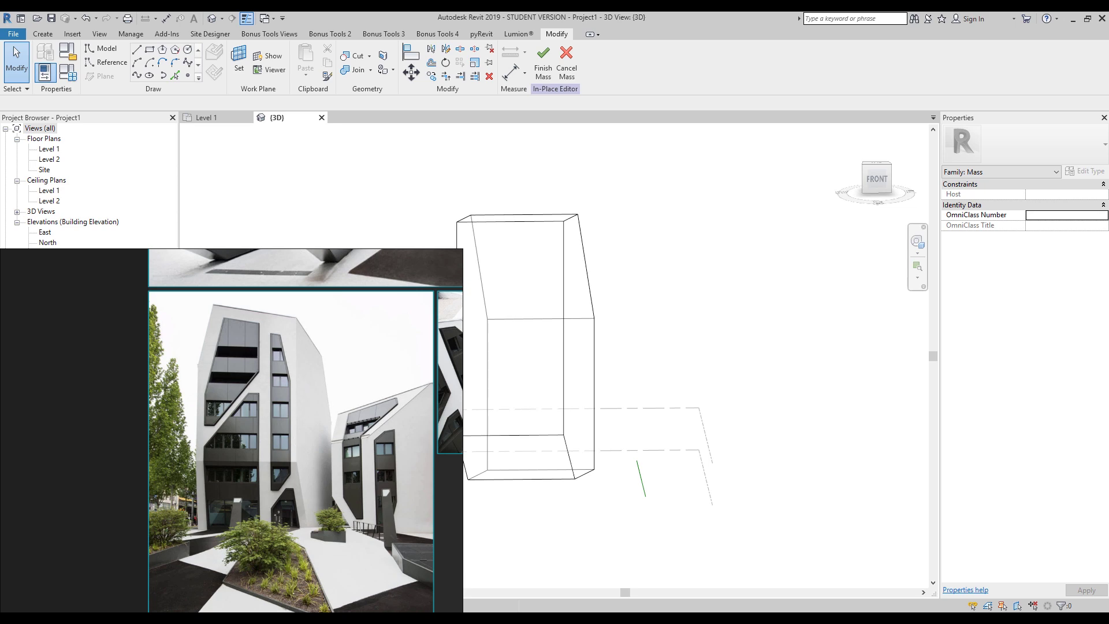
- Close the reference photo and finish the in-place mass
{"action": "left_click", "coordinate": [412, 618]}
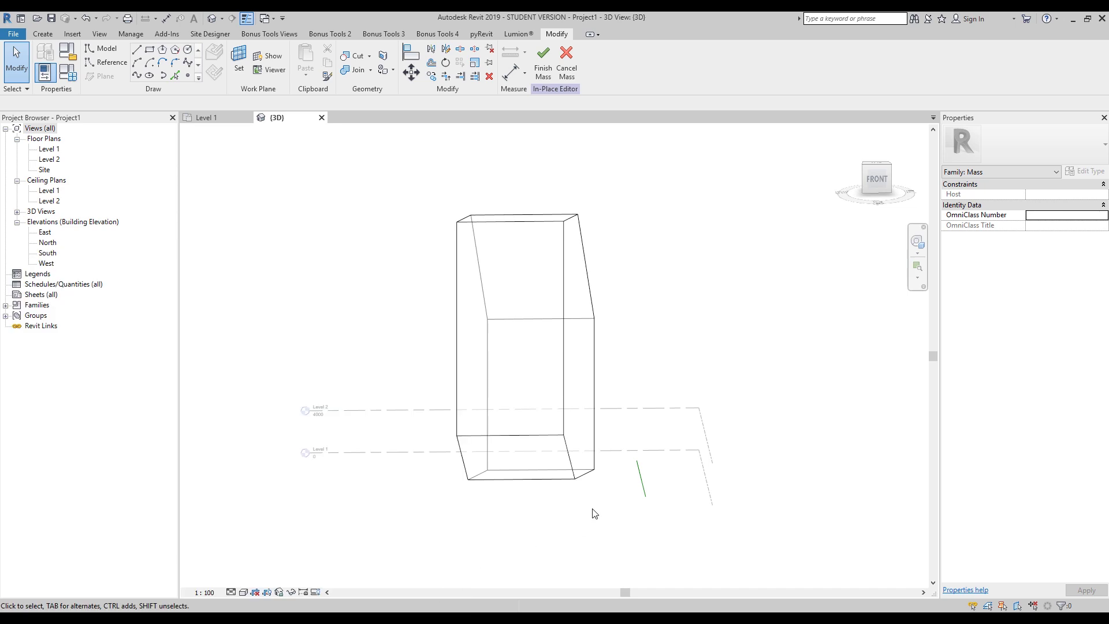
{"action": "middle_click_drag", "start_coordinate": [595, 513], "coordinate": [553, 487]}
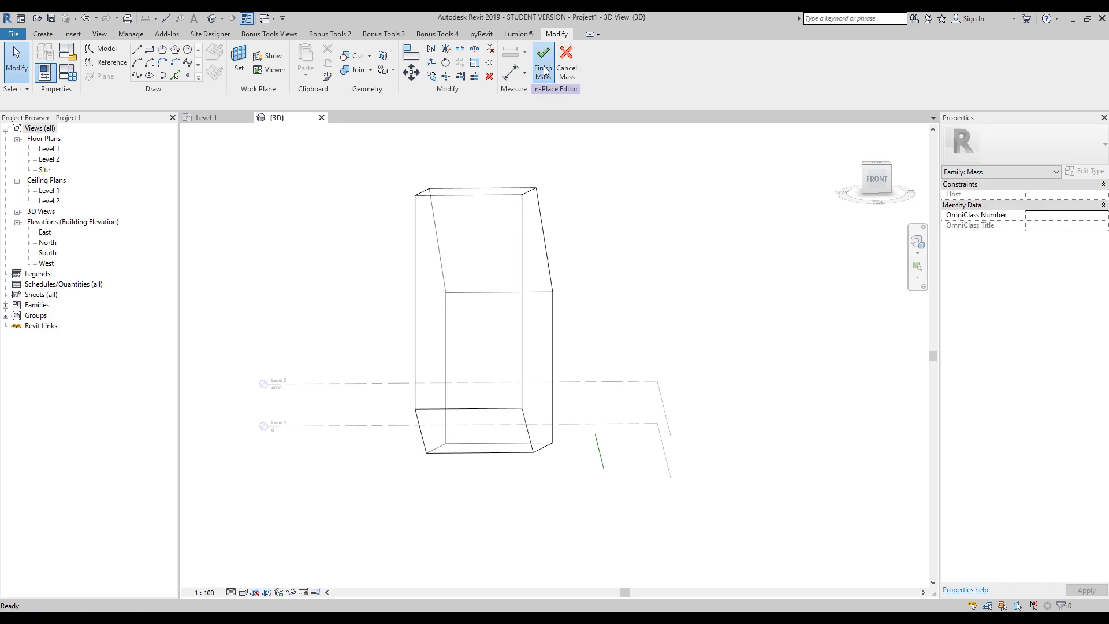
{"action": "left_click", "coordinate": [544, 70]}
{"action": "middle_click_drag", "start_coordinate": [644, 298], "coordinate": [602, 342], "text": "shift"}
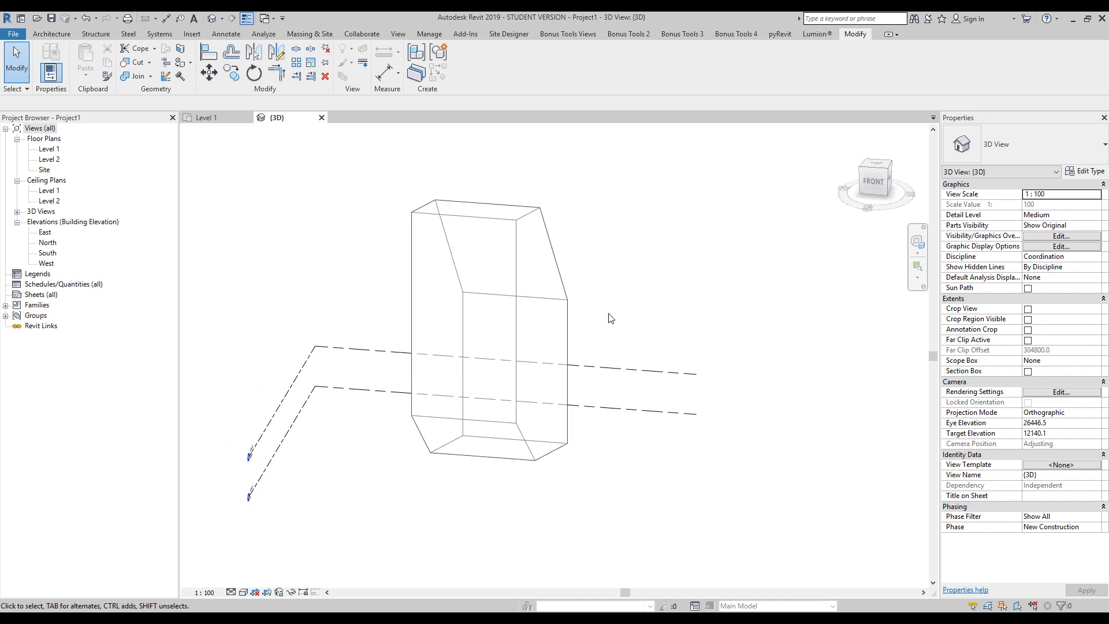
- Place Generic - 200mm walls by face on the mass's vertical and sloped sides, with location line Finish Face: Exterior
{"action": "left_click", "coordinate": [317, 30]}
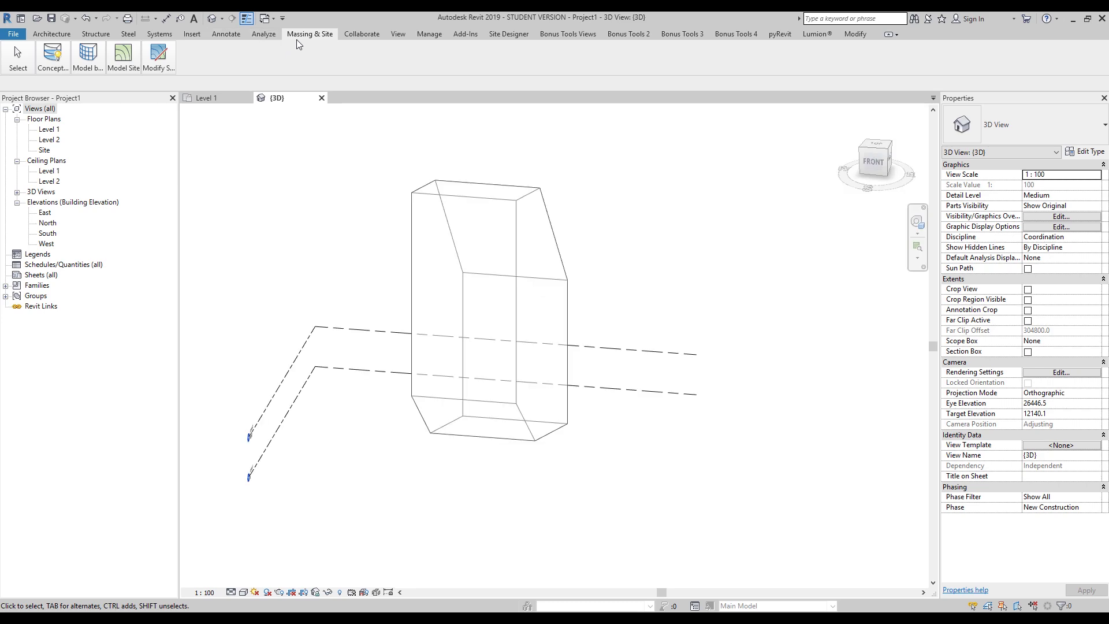
{"action": "double_click", "coordinate": [301, 37]}
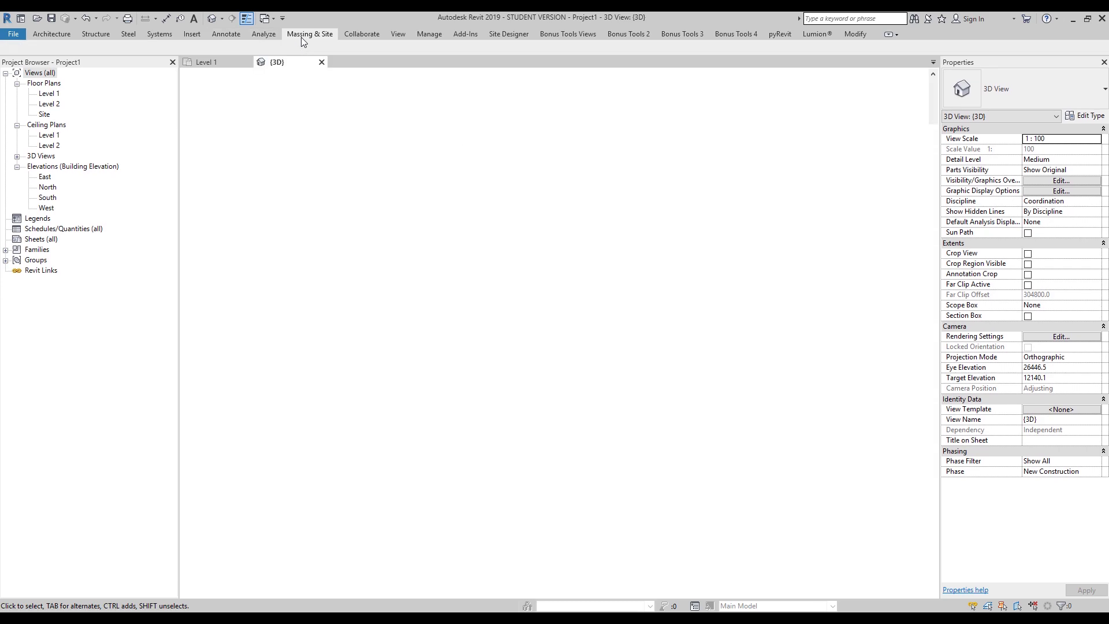
{"action": "double_click", "coordinate": [300, 37]}
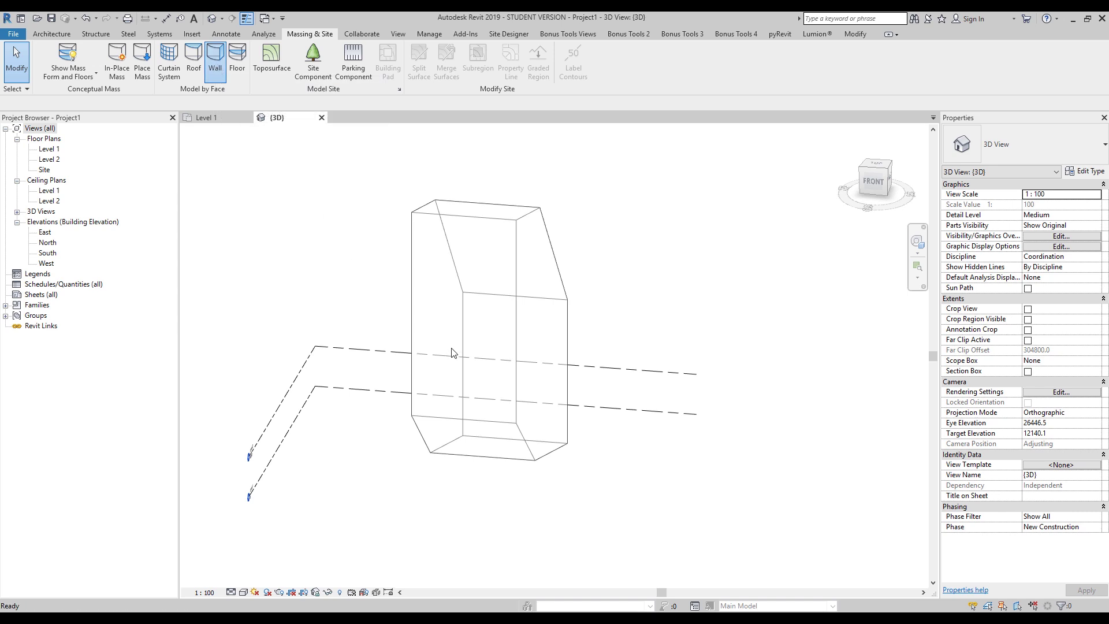
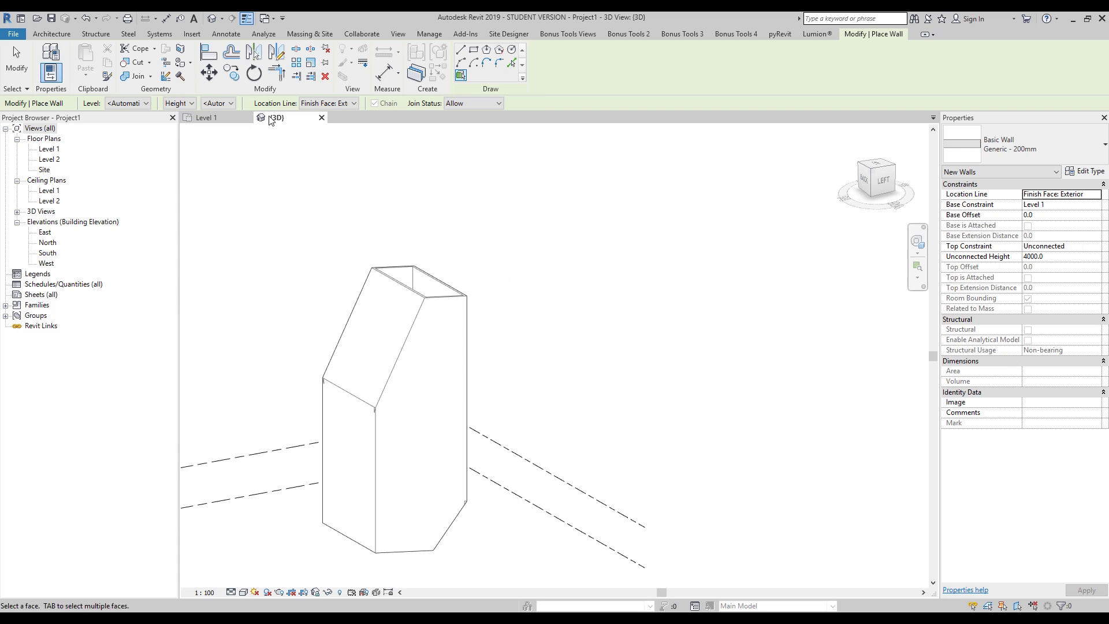
{"action": "key", "text": "Escape"}
{"action": "key", "text": "Escape"}
- Create a Generic Roof - 300mm by face on the top face of the mass
{"action": "left_click", "coordinate": [309, 33]}
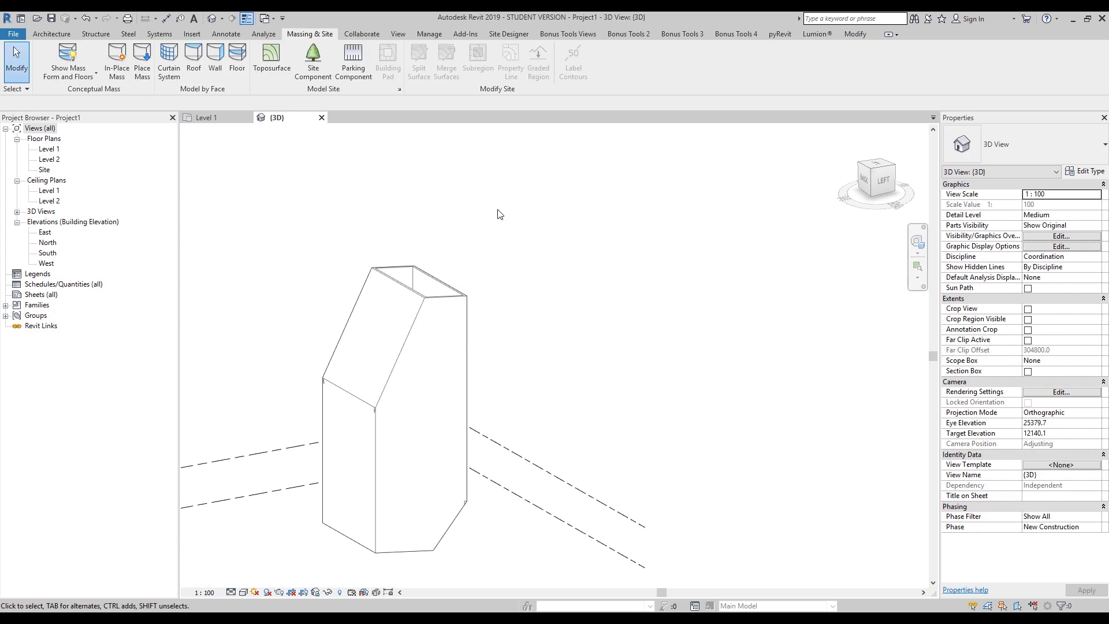
{"action": "left_click", "coordinate": [193, 58]}
{"action": "left_click", "coordinate": [417, 281]}
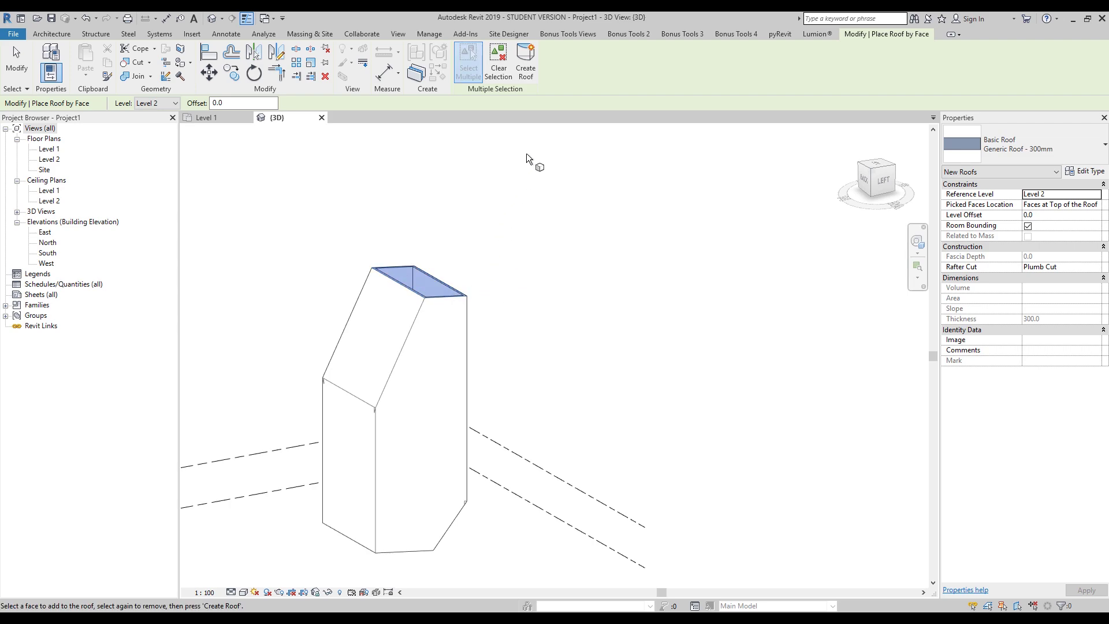
{"action": "left_click", "coordinate": [535, 73]}
{"action": "middle_click_drag", "start_coordinate": [602, 293], "coordinate": [538, 347], "text": "shift"}
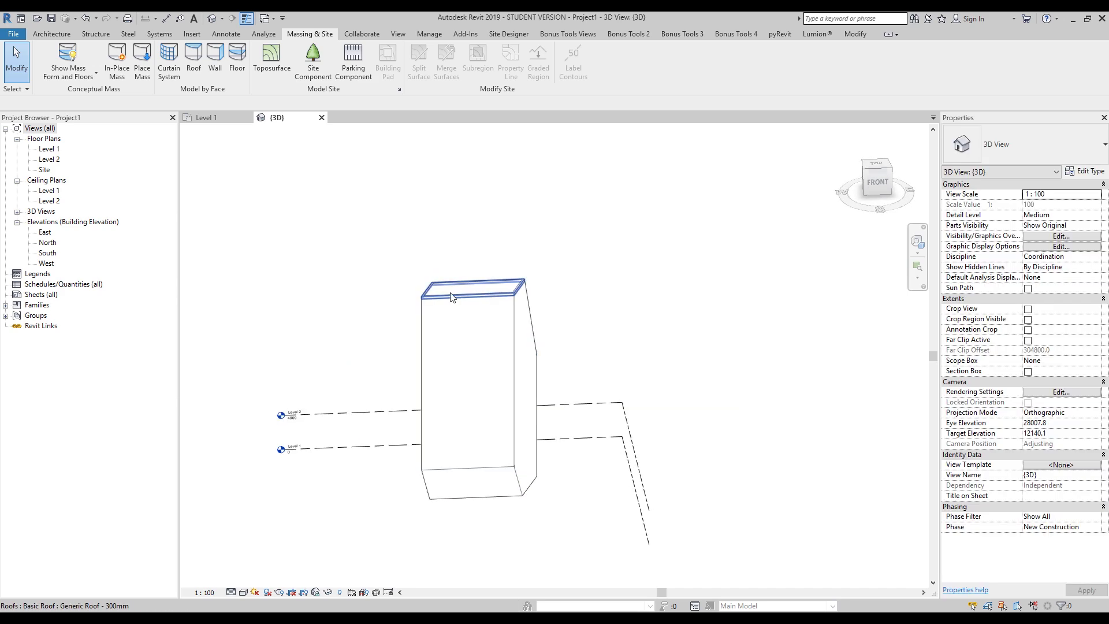
- Toggle the mass display and inspect the walls and roof from several directions
{"action": "middle_click_drag", "start_coordinate": [542, 279], "coordinate": [512, 330], "text": "shift"}
{"action": "middle_click_drag", "start_coordinate": [511, 443], "coordinate": [504, 331], "text": "shift"}
{"action": "left_click", "coordinate": [68, 57]}
{"action": "middle_click_drag", "start_coordinate": [345, 269], "coordinate": [606, 302], "text": "shift"}
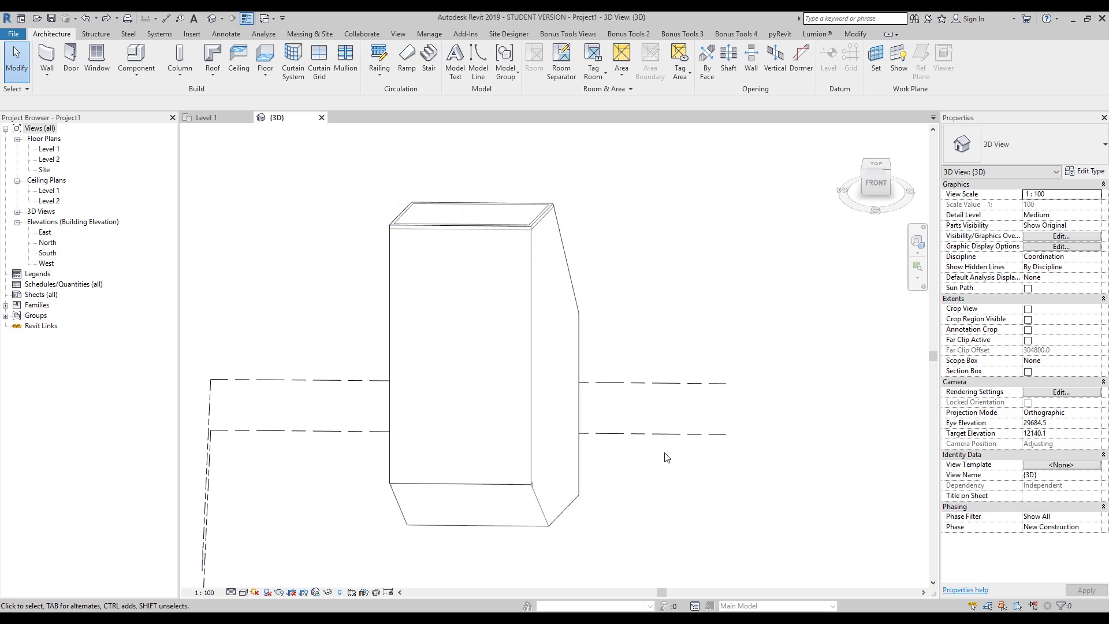
{"action": "middle_click_drag", "start_coordinate": [624, 481], "coordinate": [663, 492], "text": "shift"}
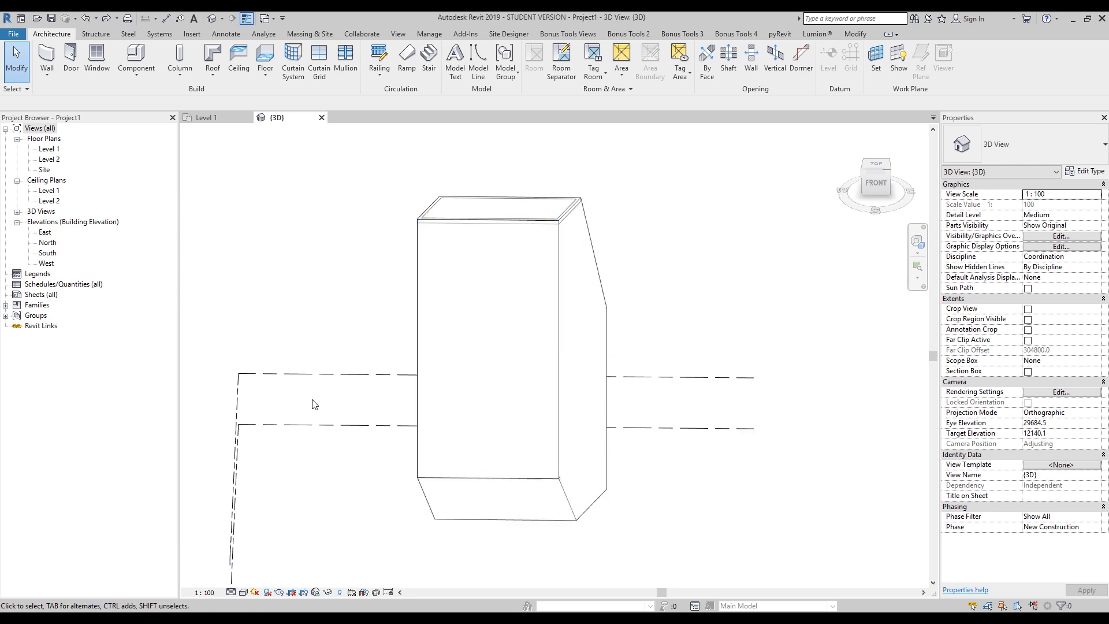
{"action": "middle_click_drag", "start_coordinate": [422, 444], "coordinate": [493, 418], "text": "shift"}
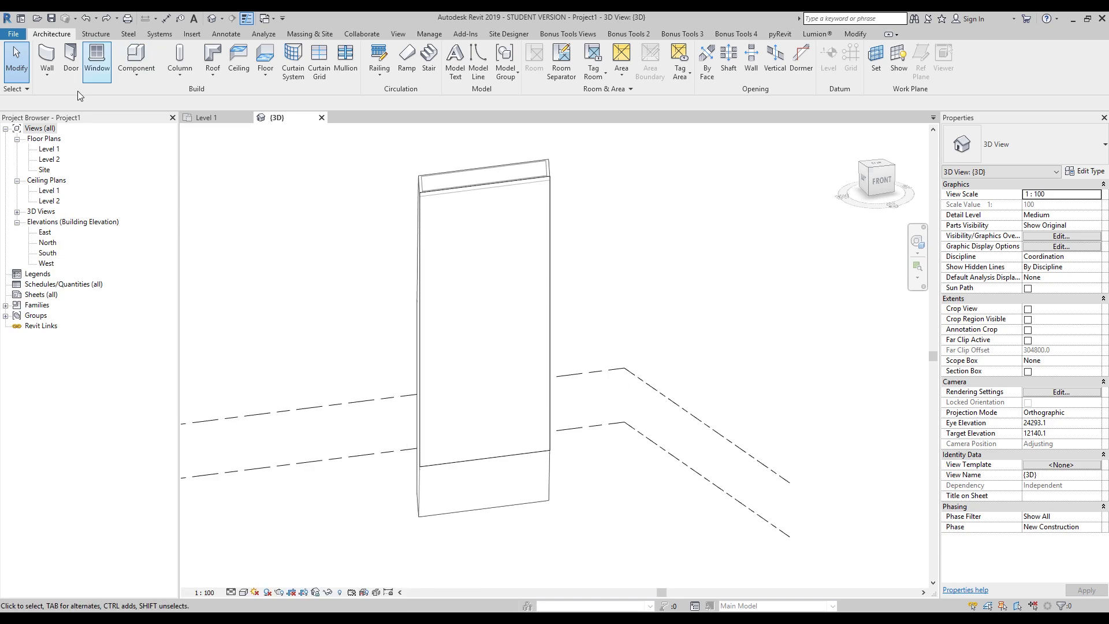
- Place a Storefront curtain wall by face on the mass's front vertical face
{"action": "left_click", "coordinate": [47, 58]}
{"action": "left_click", "coordinate": [1023, 145]}
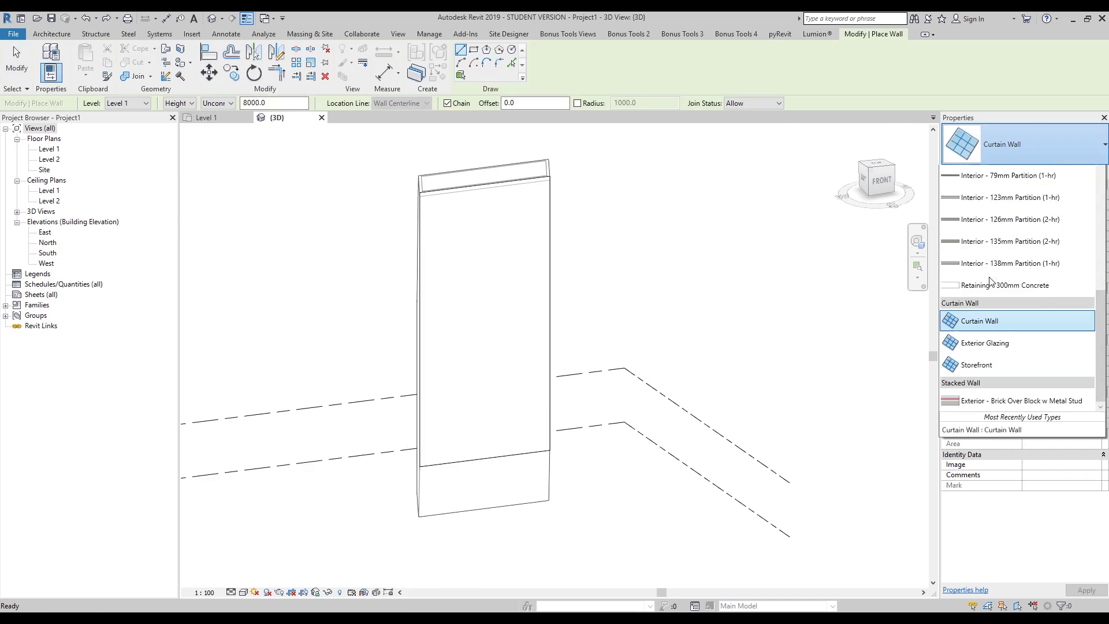
{"action": "left_click", "coordinate": [998, 403]}
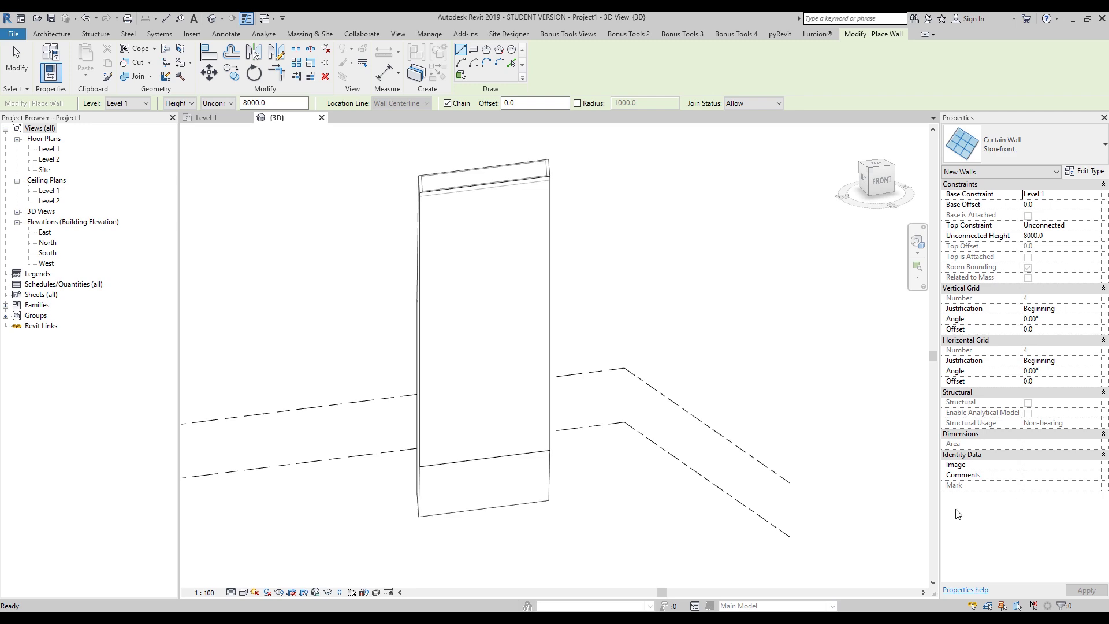
{"action": "left_click", "coordinate": [461, 76]}
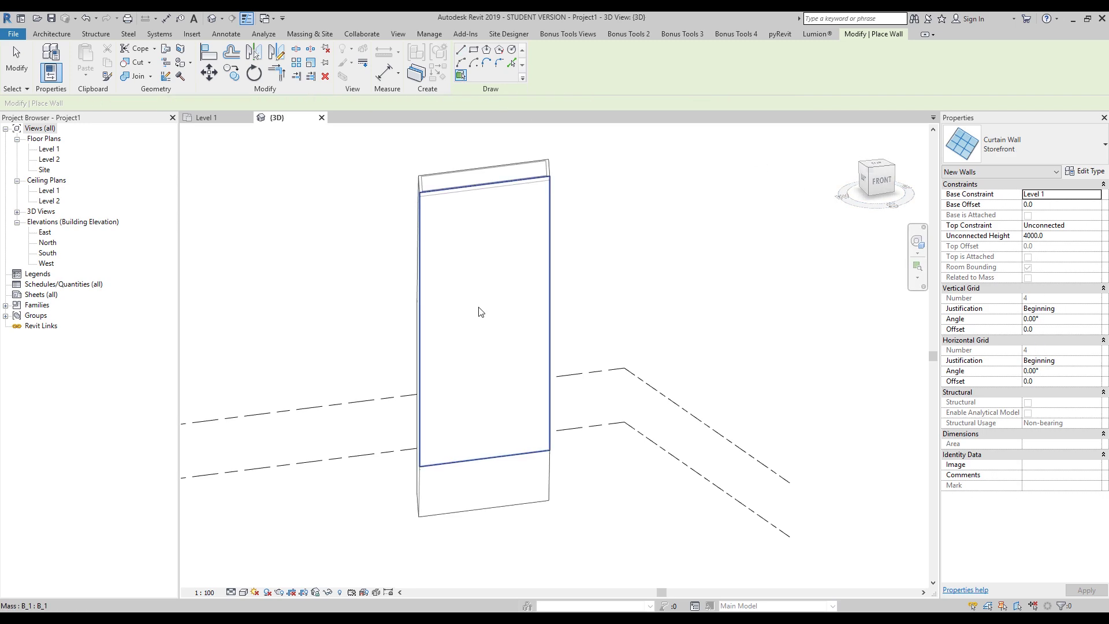
{"action": "key", "text": "Escape"}
{"action": "key", "text": "Escape"}
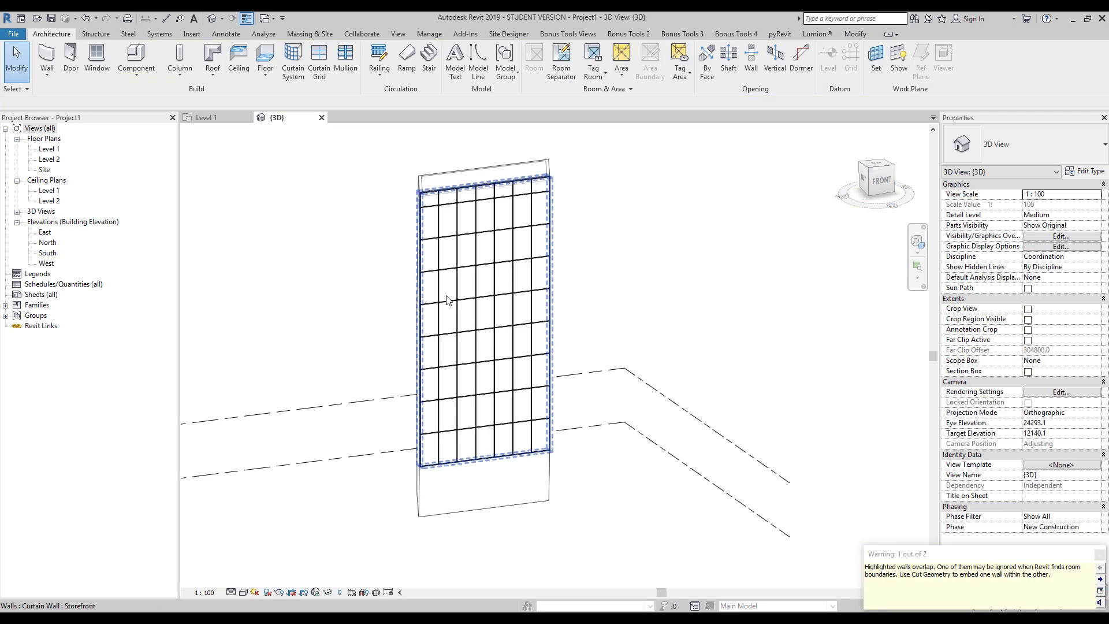
- Try to shrink the Storefront curtain wall's profile to a rectangle about 2400 mm wide and 8000 mm high, removing the conflicting constraints
{"action": "double_click", "coordinate": [484, 324]}
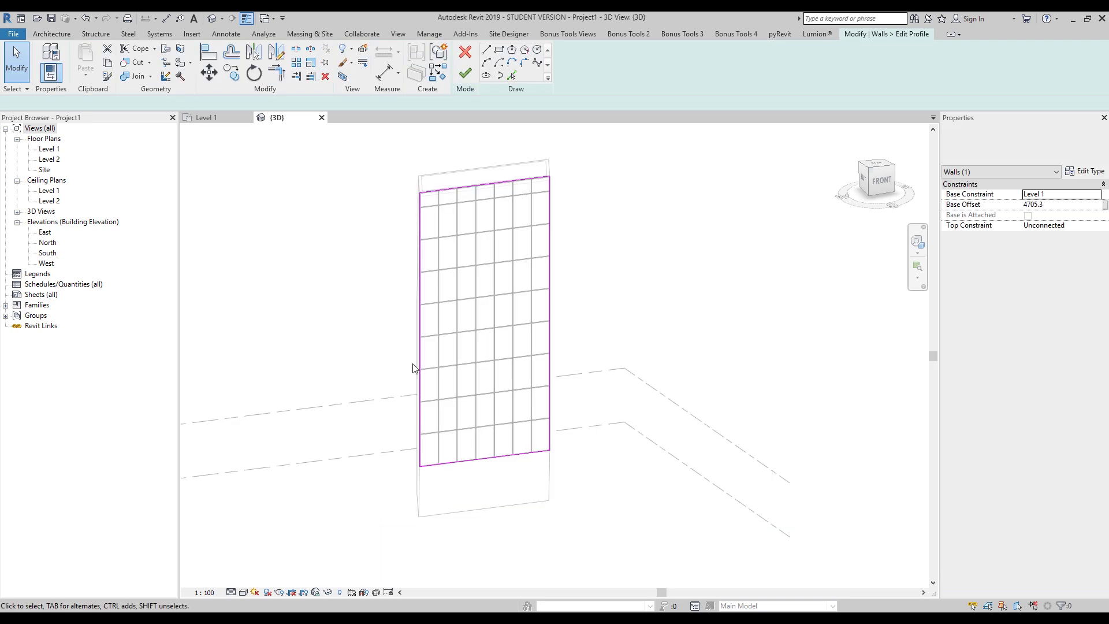
{"action": "left_click", "coordinate": [422, 318]}
{"action": "left_click_drag", "start_coordinate": [422, 317], "coordinate": [461, 310]}
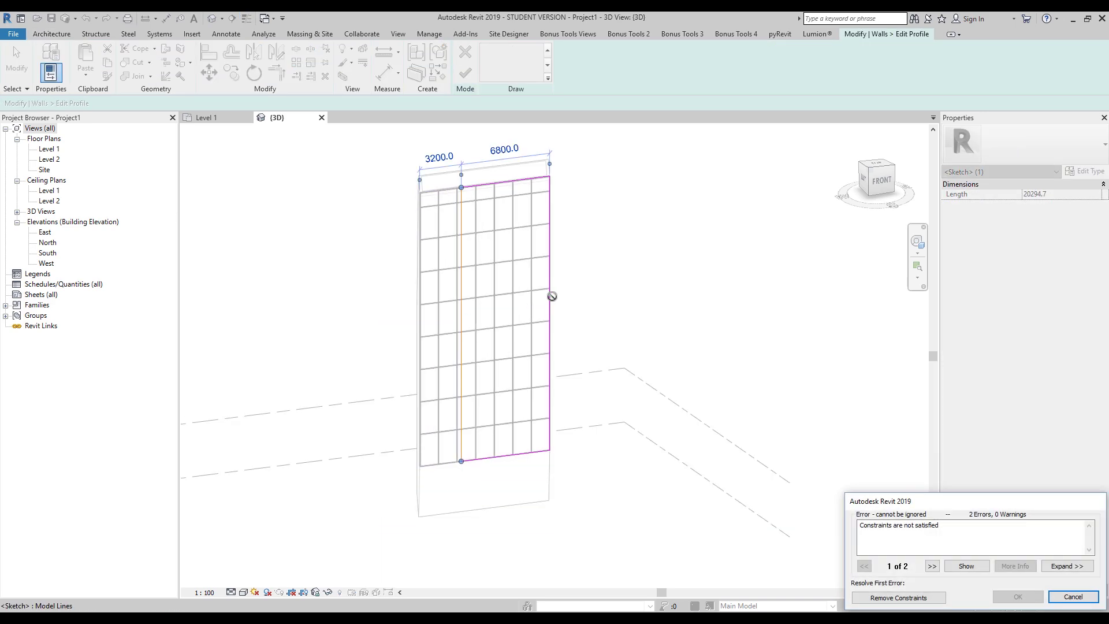
{"action": "left_click", "coordinate": [898, 597]}
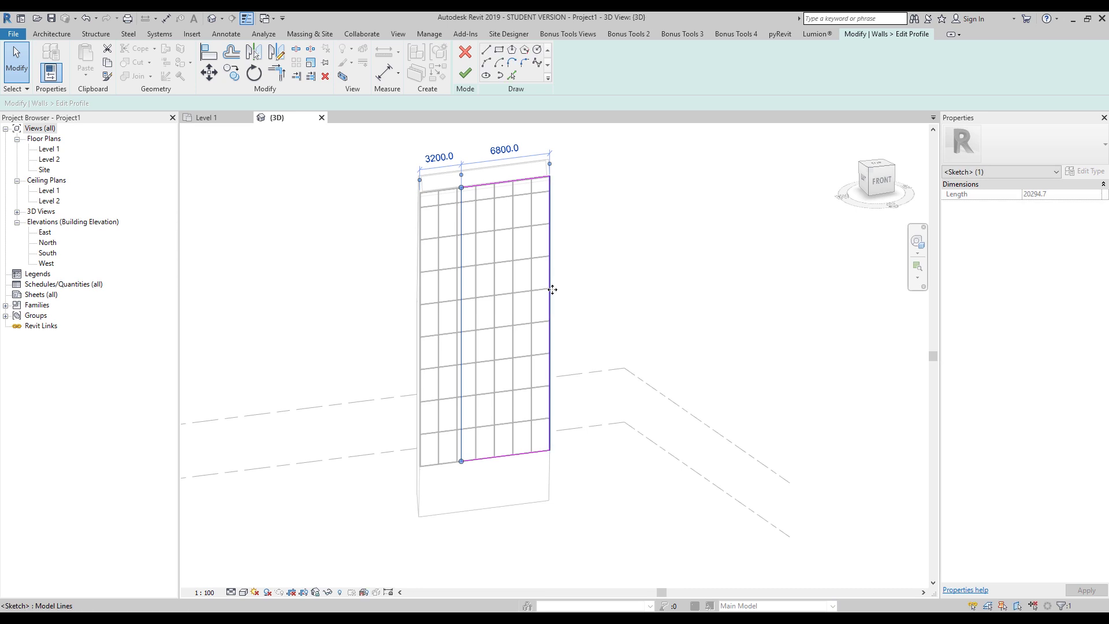
{"action": "left_click_drag", "start_coordinate": [523, 293], "coordinate": [467, 294]}
{"action": "left_click", "coordinate": [898, 597]}
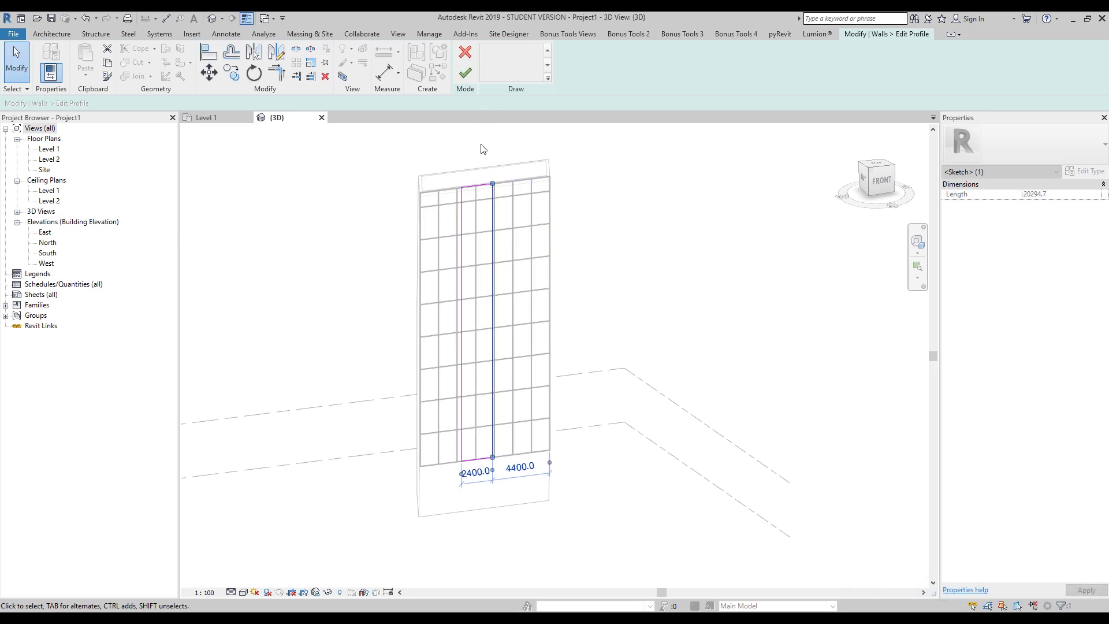
{"action": "mouse_move", "coordinate": [471, 188]}
{"action": "left_mouse_down"}
{"action": "mouse_move", "coordinate": [493, 253]}
{"action": "mouse_move", "coordinate": [476, 456]}
{"action": "mouse_move", "coordinate": [477, 365]}
{"action": "left_mouse_up"}
{"action": "left_click", "coordinate": [906, 595]}
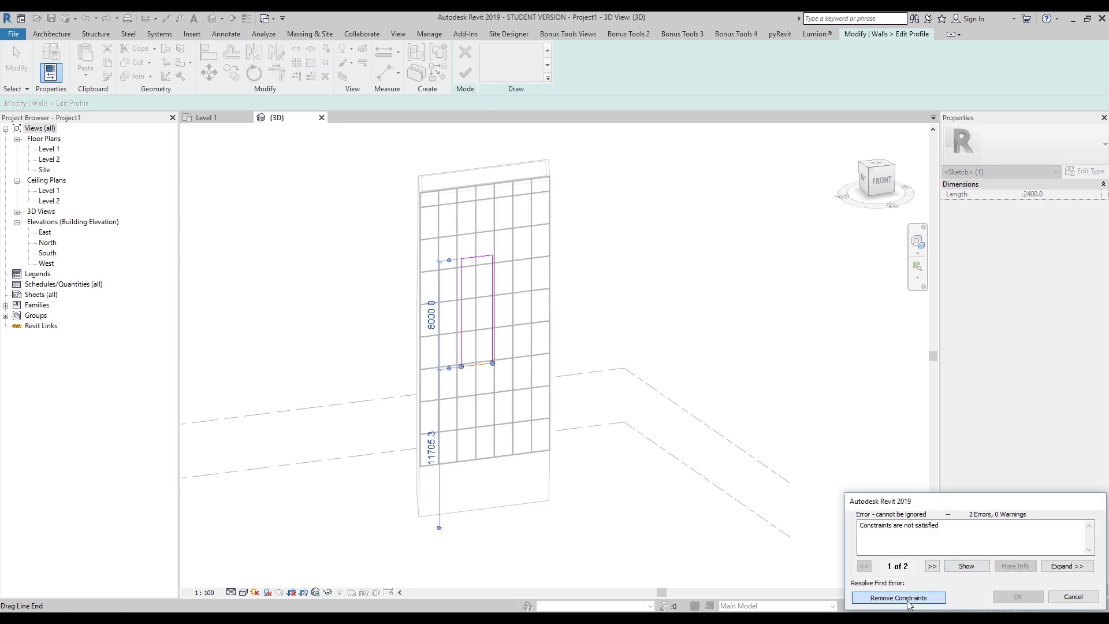
{"action": "left_click", "coordinate": [908, 600]}
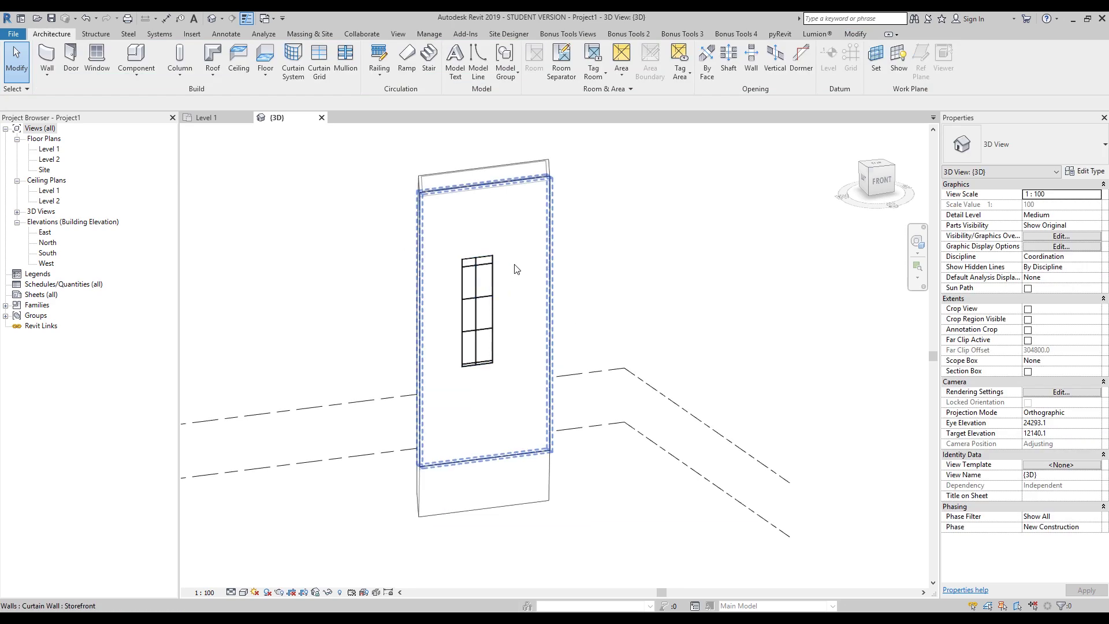
- Inspect the reduced curtain wall from other directions, and undo the edits to its profile
{"action": "middle_click_drag", "start_coordinate": [502, 470], "coordinate": [441, 441], "text": "shift"}
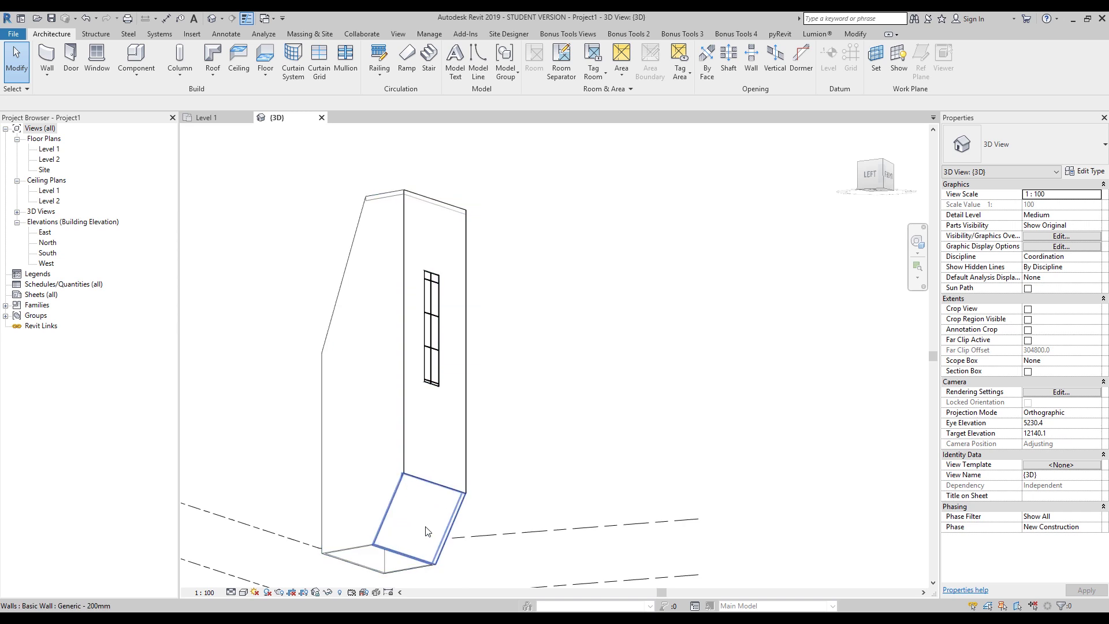
{"action": "middle_click_drag", "start_coordinate": [468, 487], "coordinate": [433, 501], "text": "shift"}
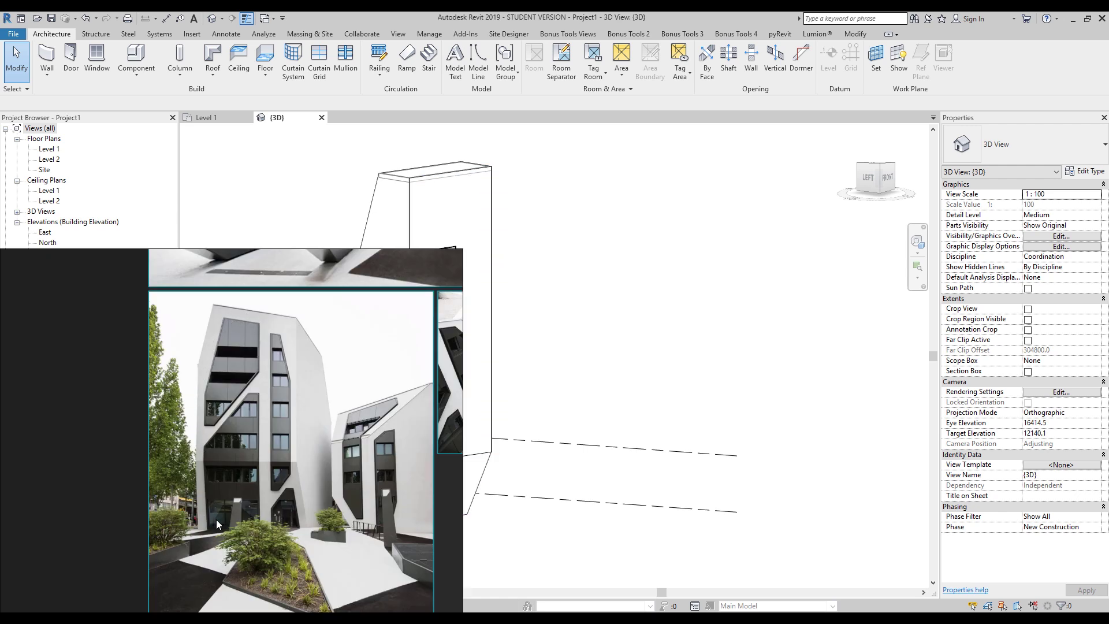
{"action": "middle_click_drag", "start_coordinate": [520, 358], "coordinate": [577, 322], "text": "shift"}
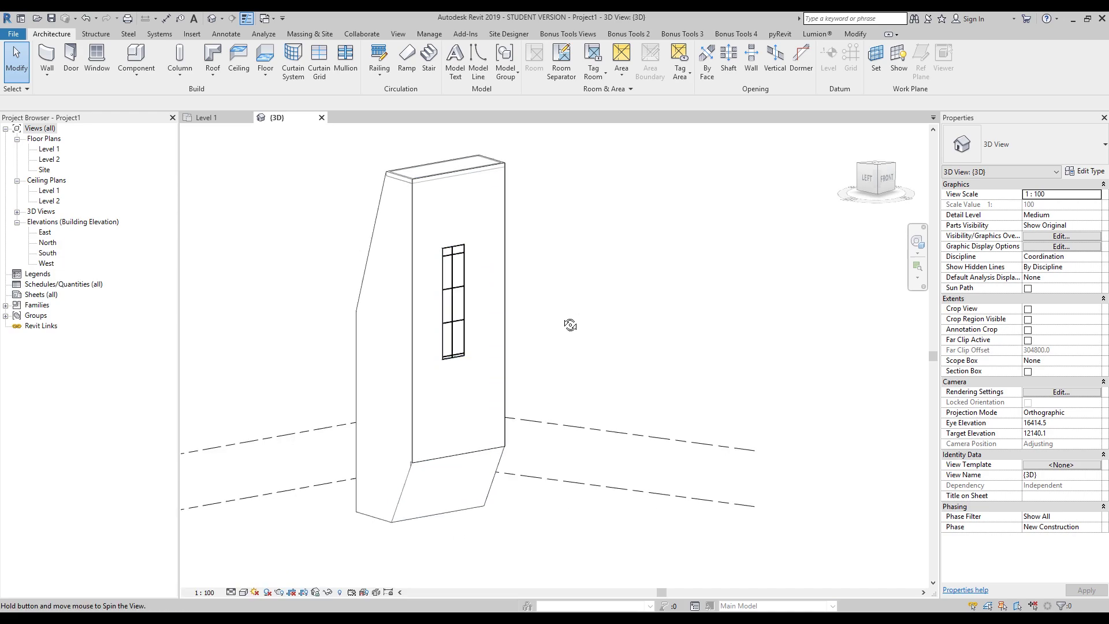
{"action": "double_click", "coordinate": [577, 322]}
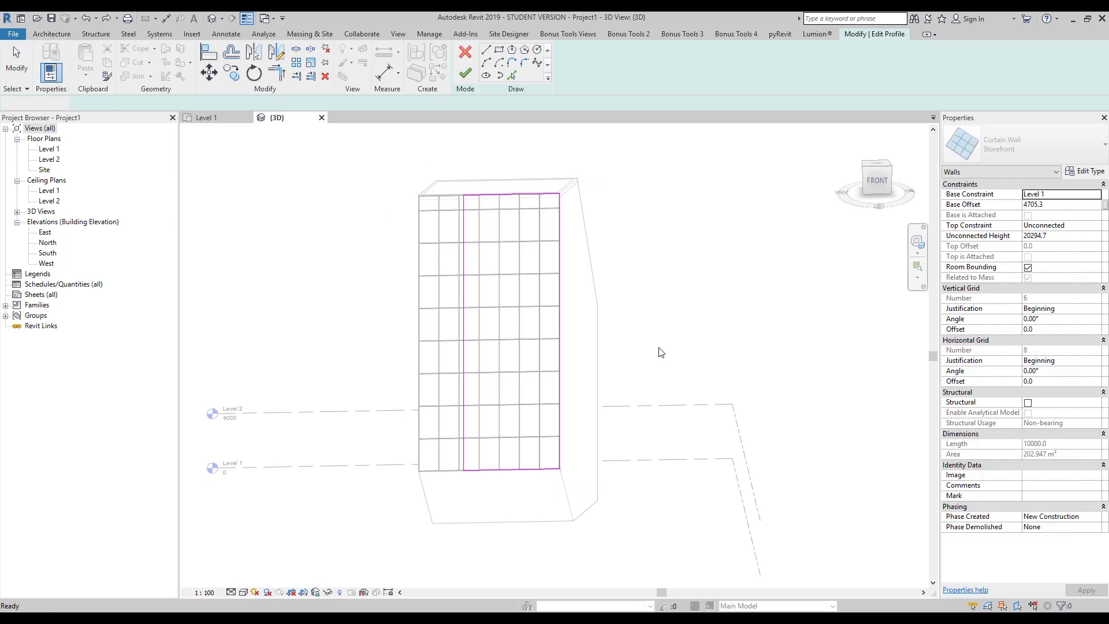
{"action": "key", "text": "Escape"}
{"action": "key", "text": "Escape"}
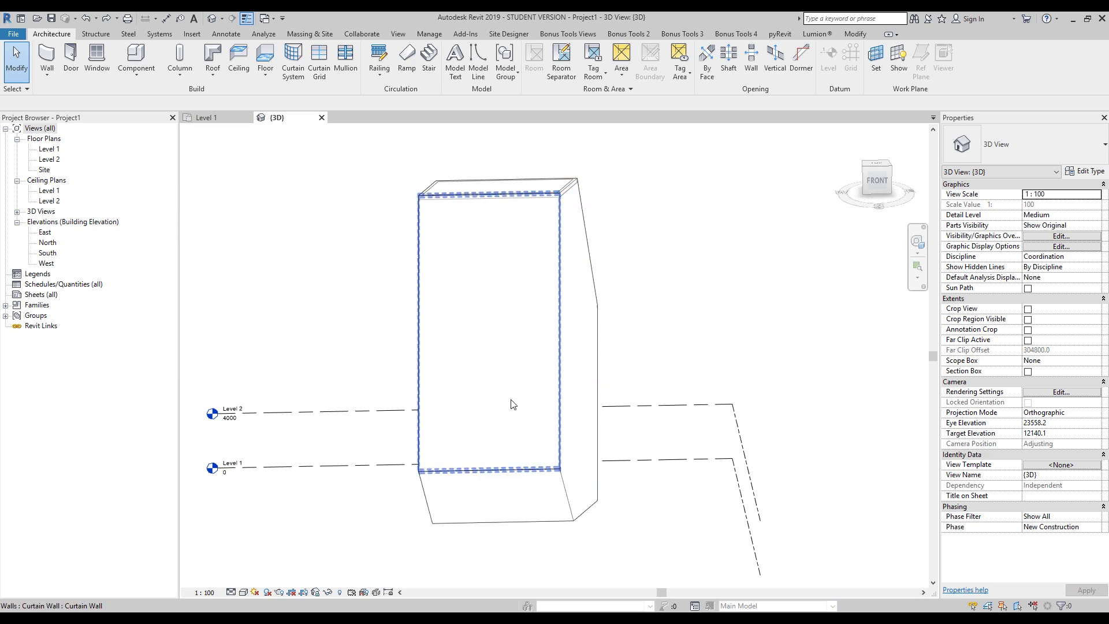
- Select the whole building, filter the selection to Curtain Panels, Roofs and Walls, and temporarily hide those elements
{"action": "left_click_drag", "start_coordinate": [342, 155], "coordinate": [697, 594]}
{"action": "left_click", "coordinate": [511, 61]}
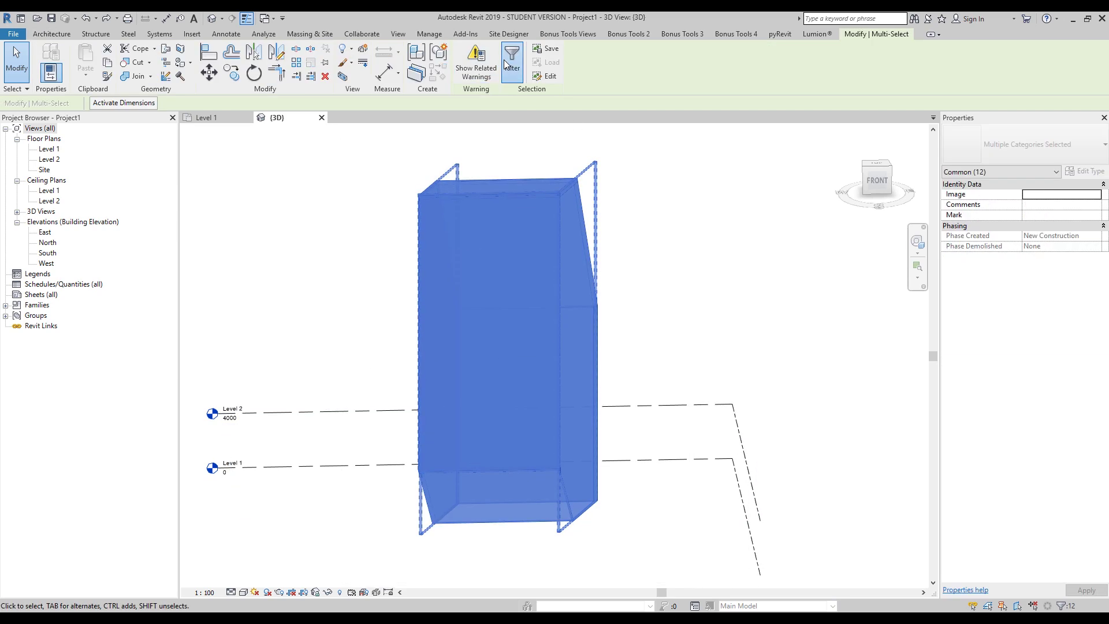
{"action": "left_click", "coordinate": [811, 266]}
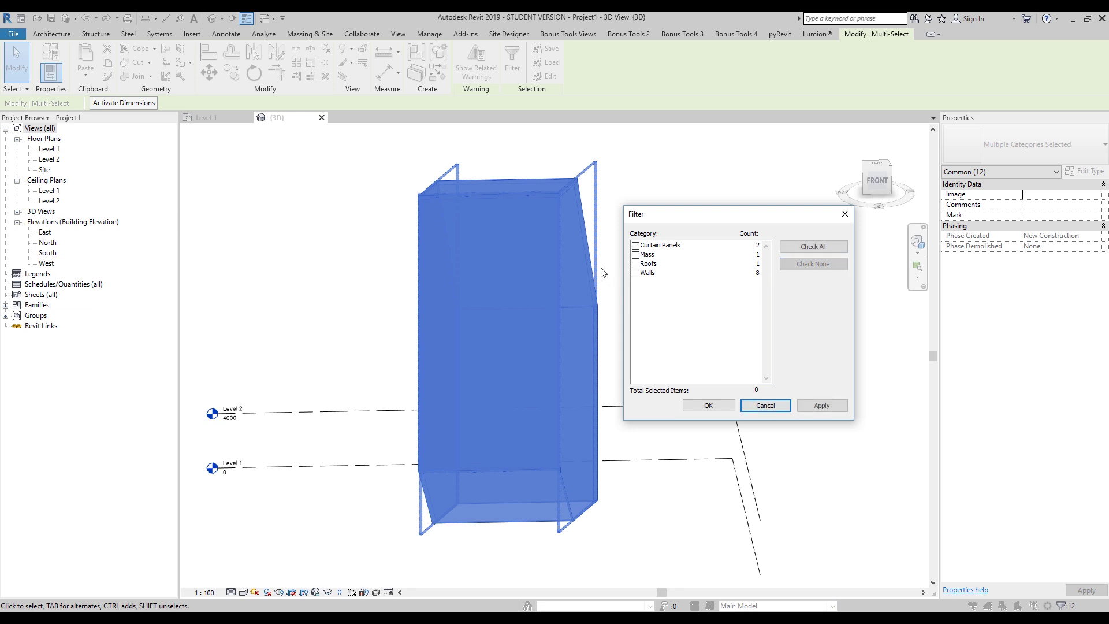
{"action": "left_click", "coordinate": [636, 264]}
{"action": "left_click", "coordinate": [635, 273]}
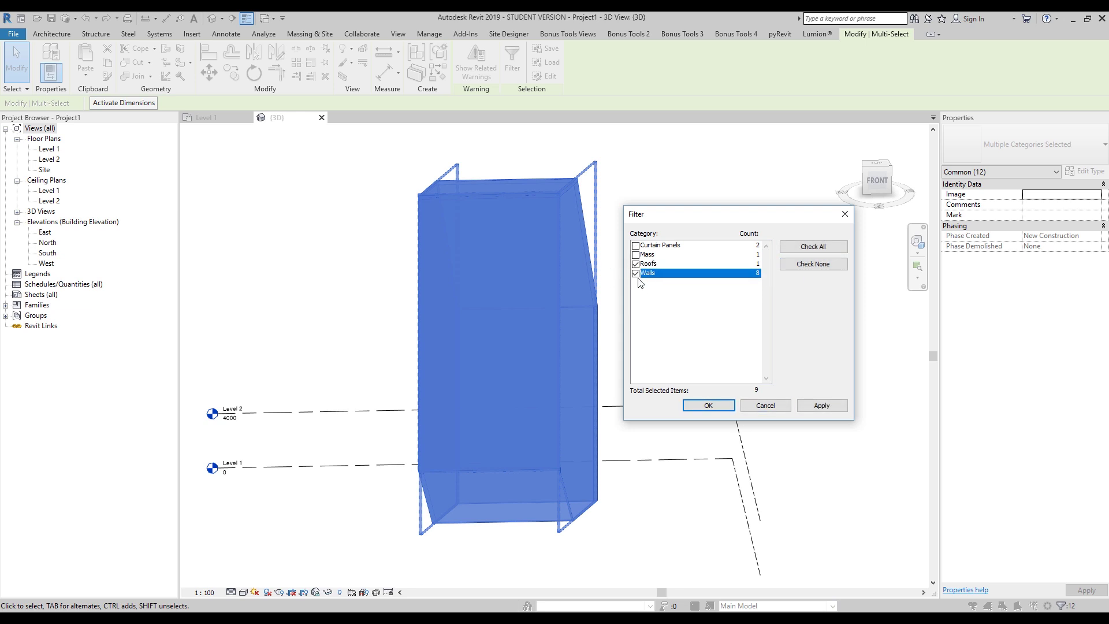
{"action": "left_click", "coordinate": [635, 246]}
{"action": "left_click", "coordinate": [708, 406]}
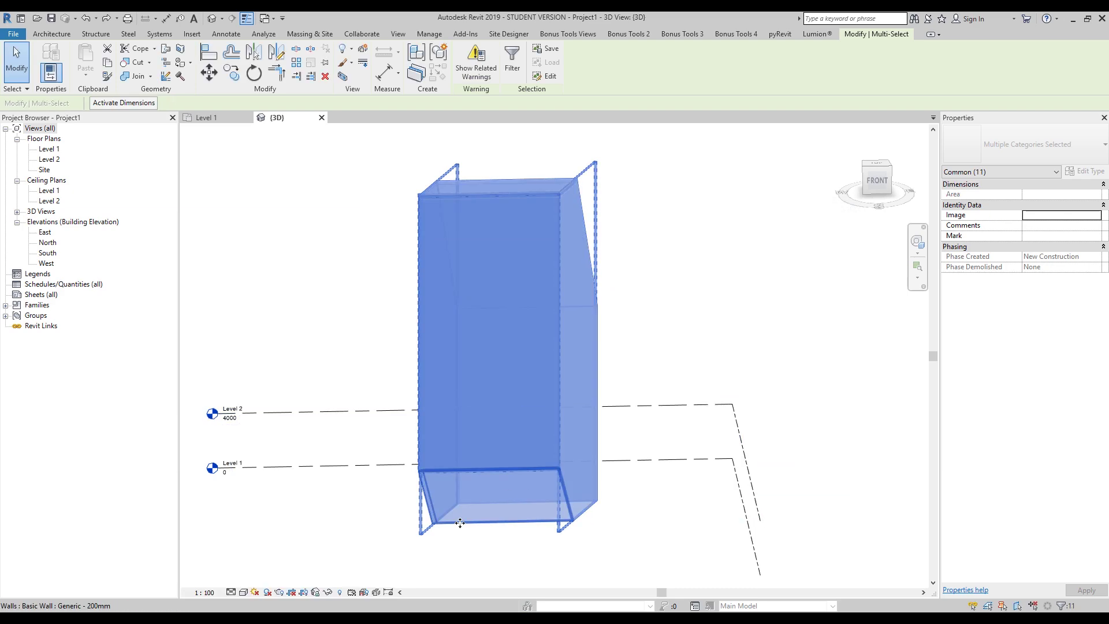
{"action": "left_click", "coordinate": [327, 593]}
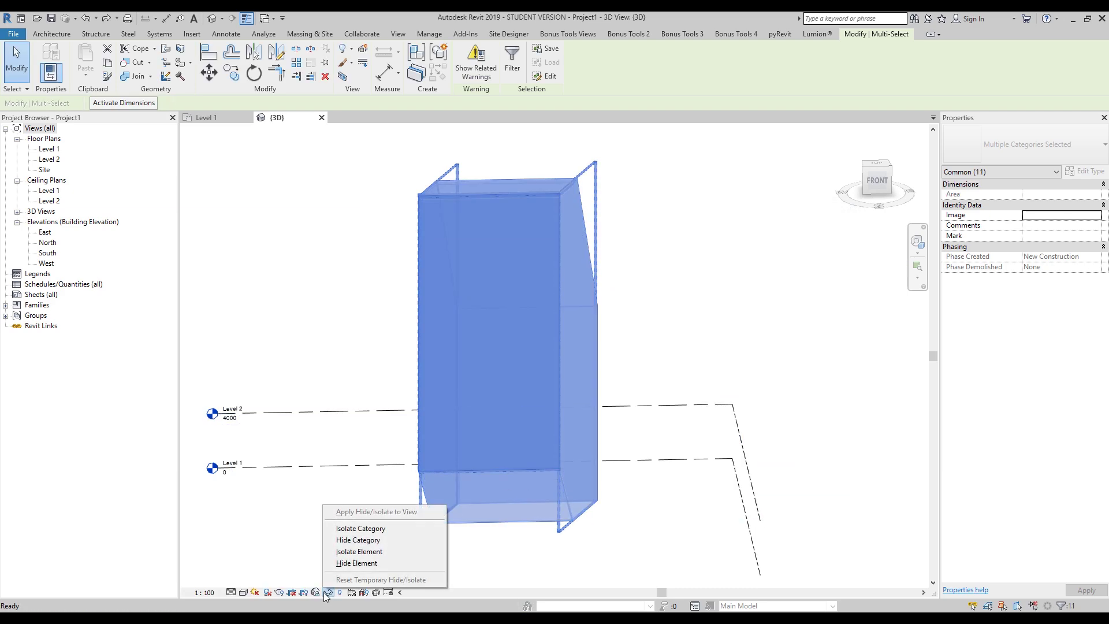
{"action": "left_click", "coordinate": [358, 563]}
- Open mass B_1 for in-place editing, switch to the front view and set its vertical front face as the work plane
{"action": "middle_click_drag", "start_coordinate": [478, 478], "coordinate": [468, 399], "text": "shift"}
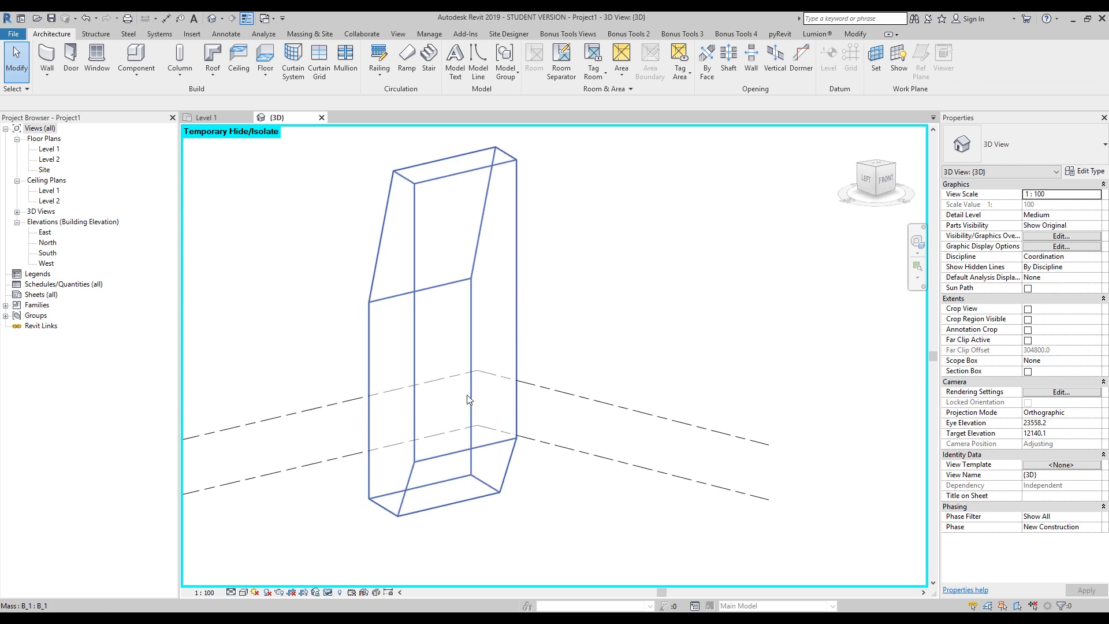
{"action": "left_click", "coordinate": [468, 398]}
{"action": "middle_click_drag", "start_coordinate": [540, 396], "coordinate": [465, 416], "text": "shift"}
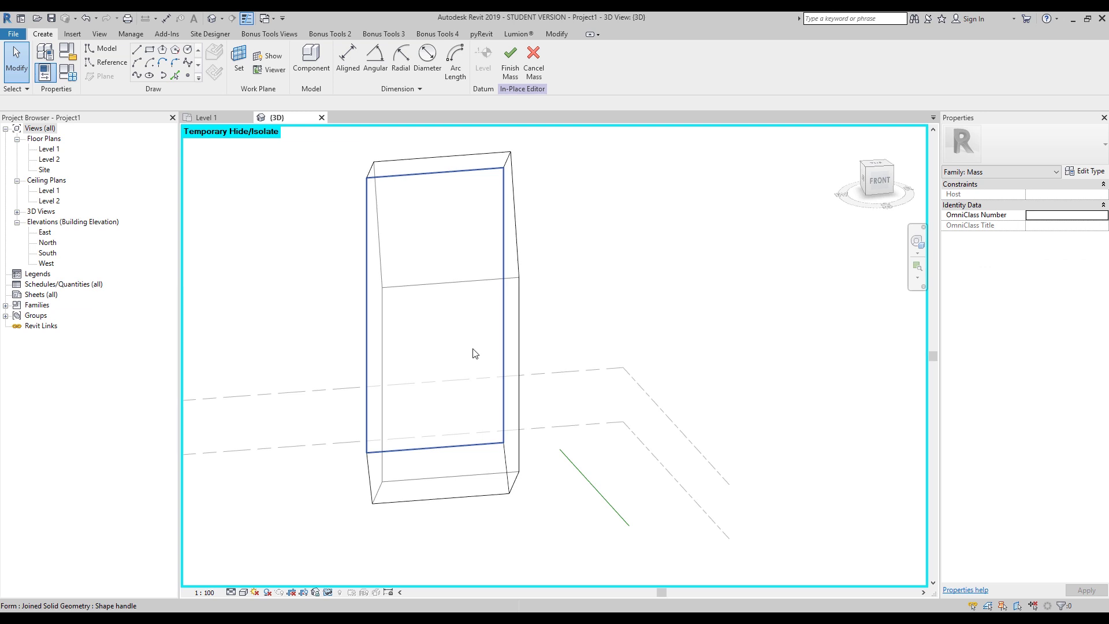
{"action": "left_click", "coordinate": [885, 183]}
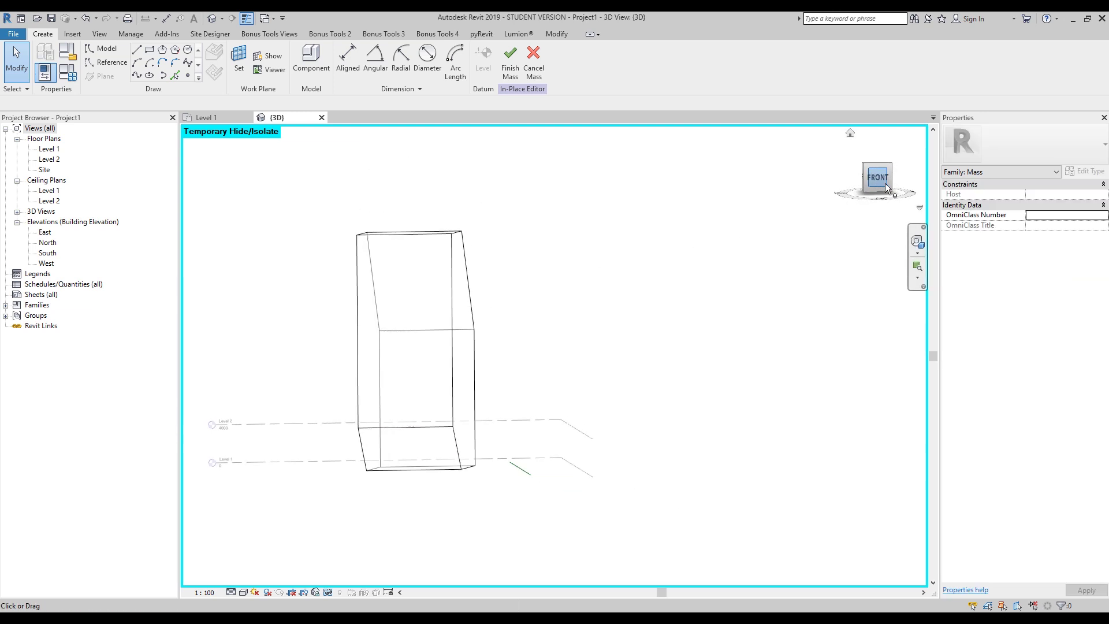
{"action": "scroll", "coordinate": [526, 370], "scroll_direction": "up", "scroll_amount": 1}
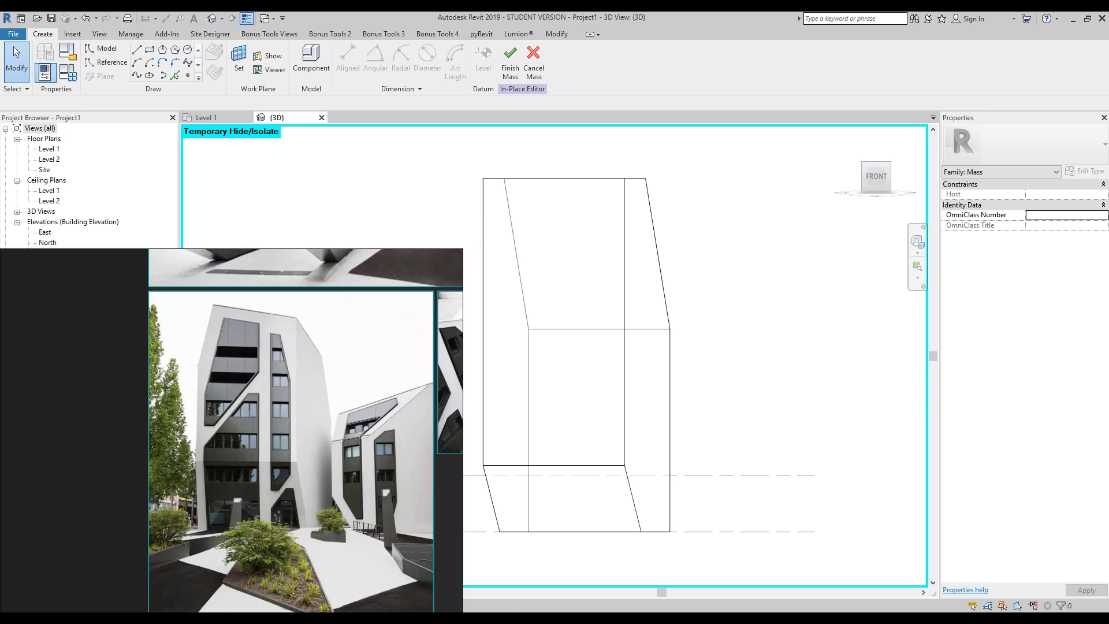
{"action": "middle_click_drag", "start_coordinate": [465, 191], "coordinate": [440, 184]}
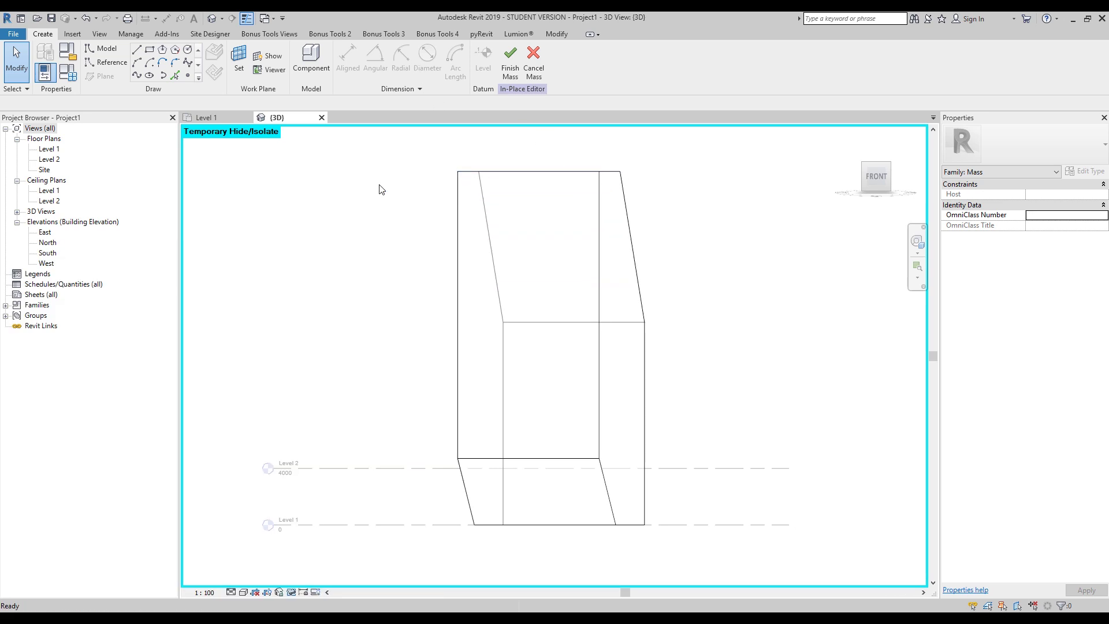
{"action": "left_click", "coordinate": [238, 58]}
{"action": "left_click", "coordinate": [514, 267]}
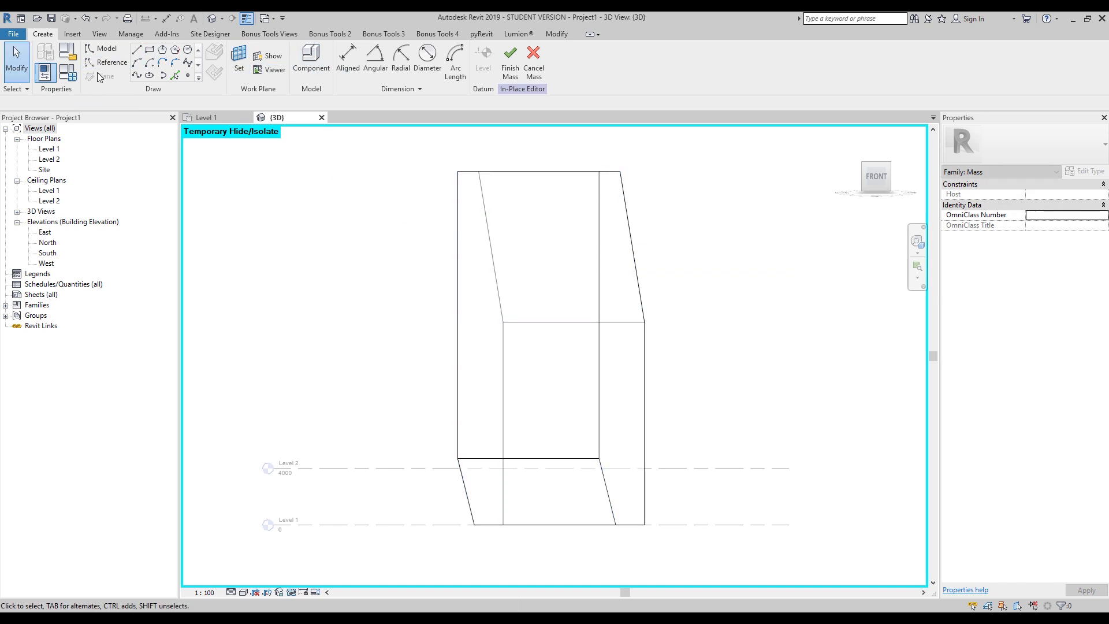
- Sketch a six-sided window outline with chained model lines on the upper part of the mass's front face
{"action": "left_click", "coordinate": [139, 50]}
{"action": "scroll", "coordinate": [431, 225], "scroll_direction": "up", "scroll_amount": 2}
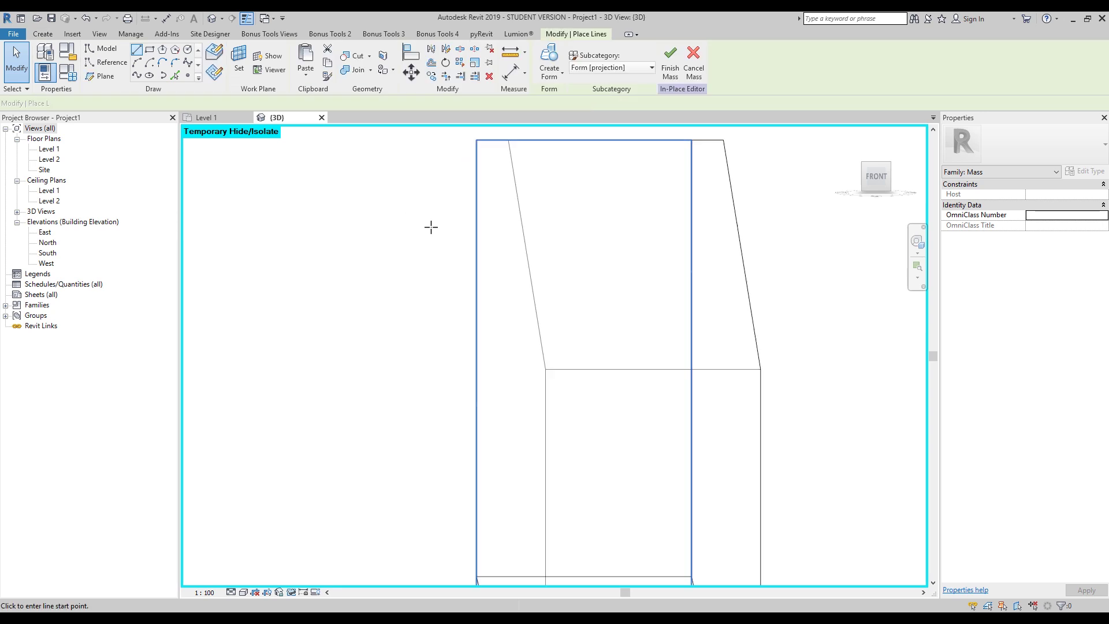
{"action": "left_click", "coordinate": [574, 206]}
{"action": "left_click", "coordinate": [514, 290]}
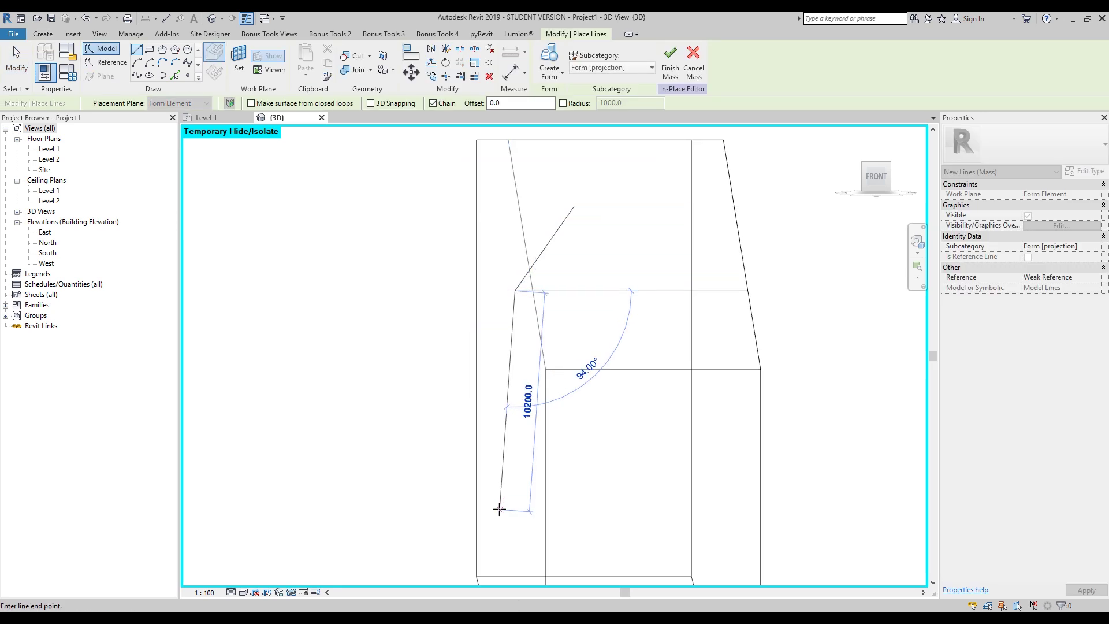
{"action": "left_click", "coordinate": [516, 471]}
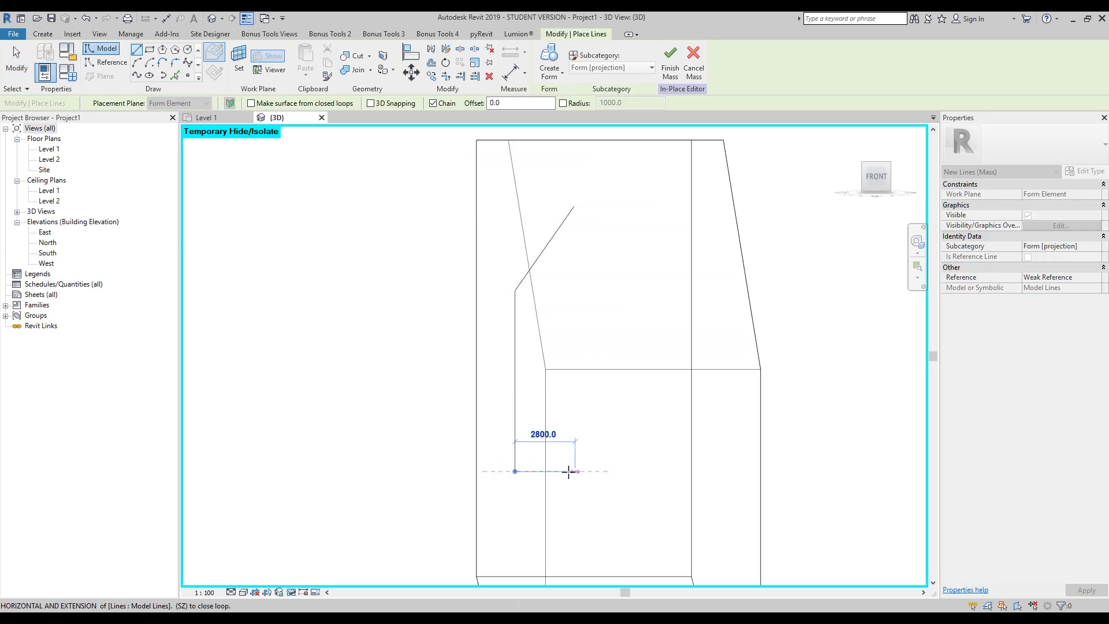
{"action": "left_click", "coordinate": [564, 471]}
{"action": "left_click", "coordinate": [641, 325]}
{"action": "left_click", "coordinate": [642, 189]}
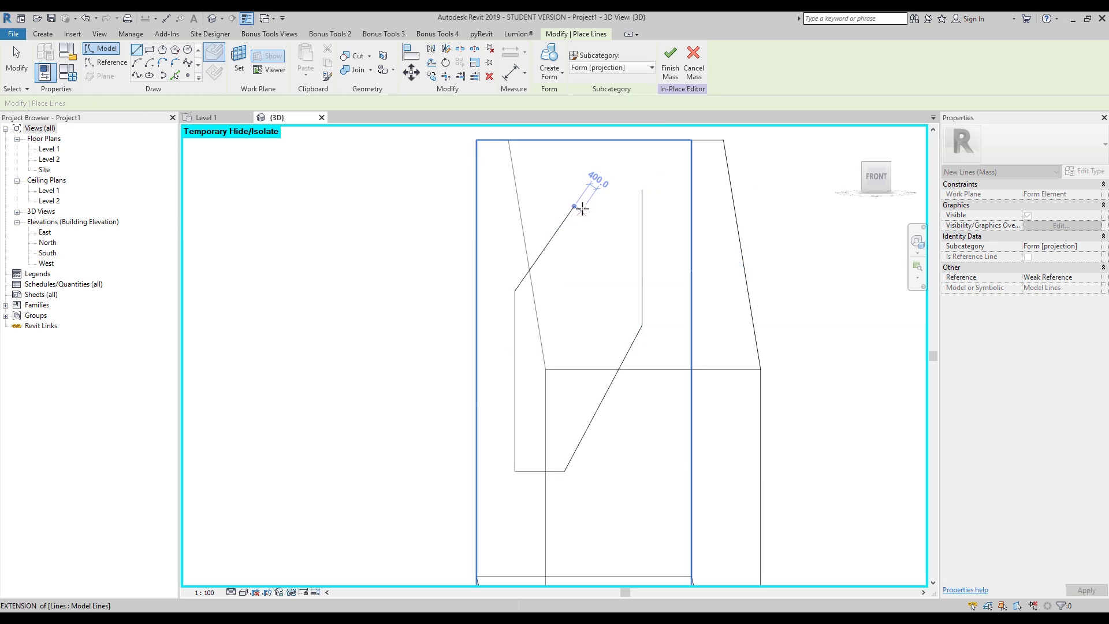
{"action": "left_click", "coordinate": [642, 206]}
{"action": "key", "text": "Escape"}
{"action": "key", "text": "Escape"}
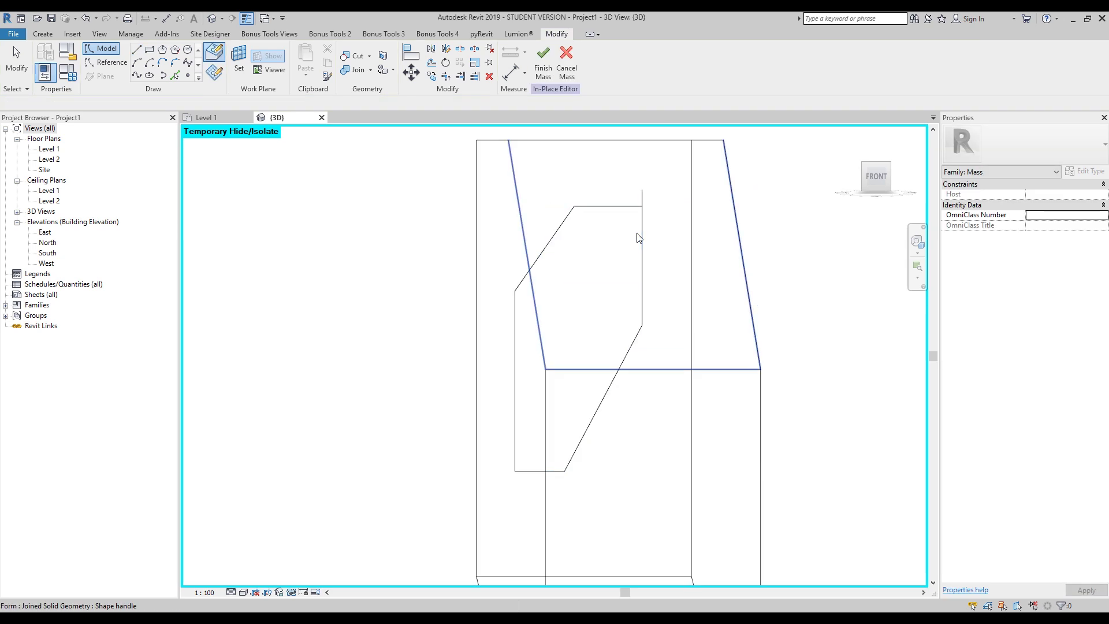
- Trim the outline's overhanging vertical line to a corner with its top edge
{"action": "key", "text": "t"}
{"action": "key", "text": "r"}
{"action": "left_click", "coordinate": [636, 207]}
{"action": "left_click", "coordinate": [642, 228]}
{"action": "middle_click_drag", "start_coordinate": [650, 368], "coordinate": [562, 321]}
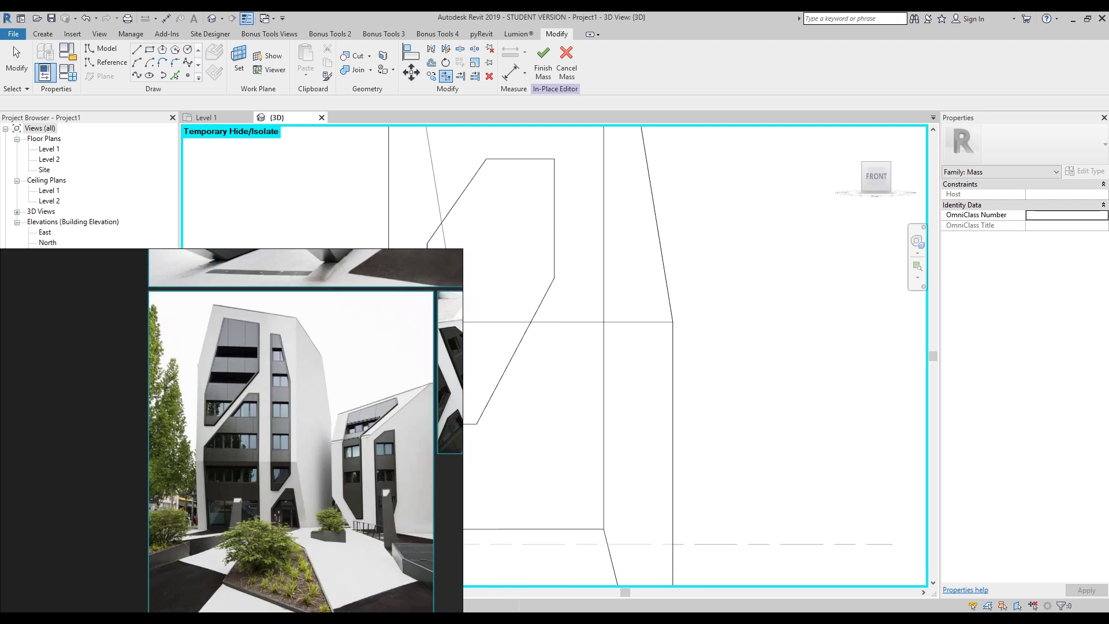
{"action": "middle_click_drag", "start_coordinate": [462, 328], "coordinate": [485, 370]}
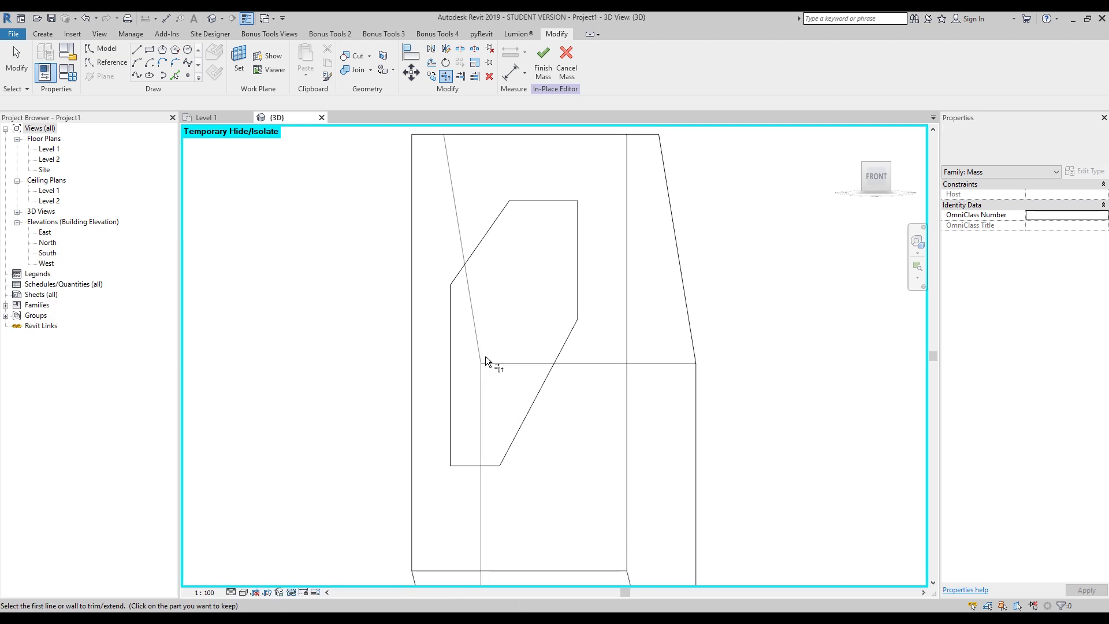
- Select the closed six-sided outline and create a solid form from it
{"action": "key", "text": "Tab"}
{"action": "key", "text": "Tab"}
{"action": "left_click", "coordinate": [494, 234]}
{"action": "middle_click_drag", "start_coordinate": [524, 267], "coordinate": [618, 392], "text": "shift"}
{"action": "left_click", "coordinate": [548, 52]}
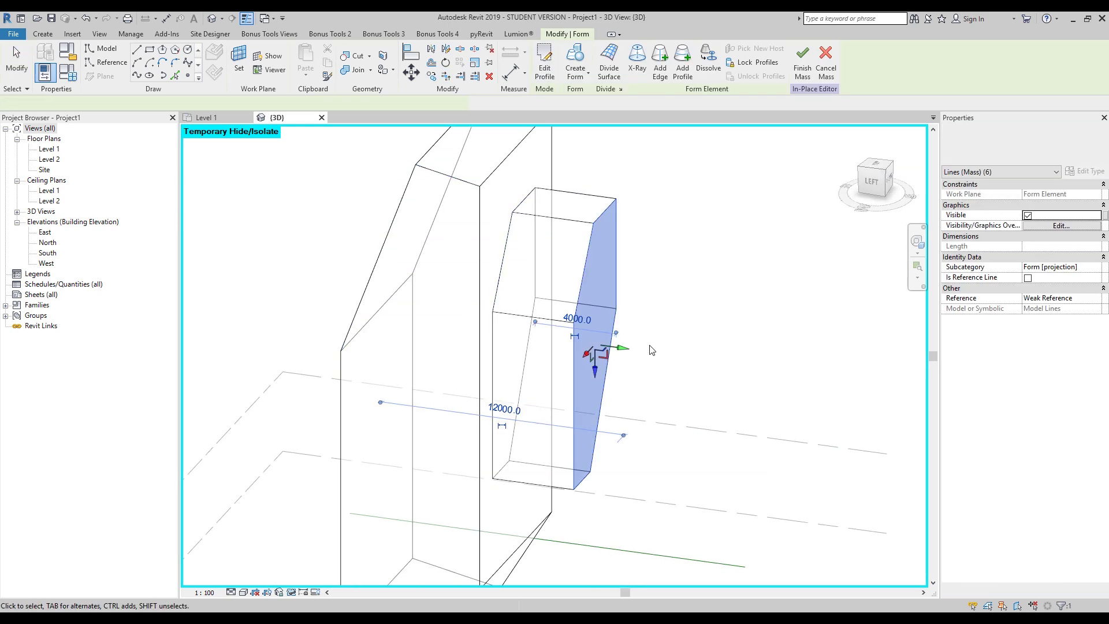
- Pull the form's outer face back toward the mass and set the form's depth to 250 mm
{"action": "left_click_drag", "start_coordinate": [583, 338], "coordinate": [529, 336]}
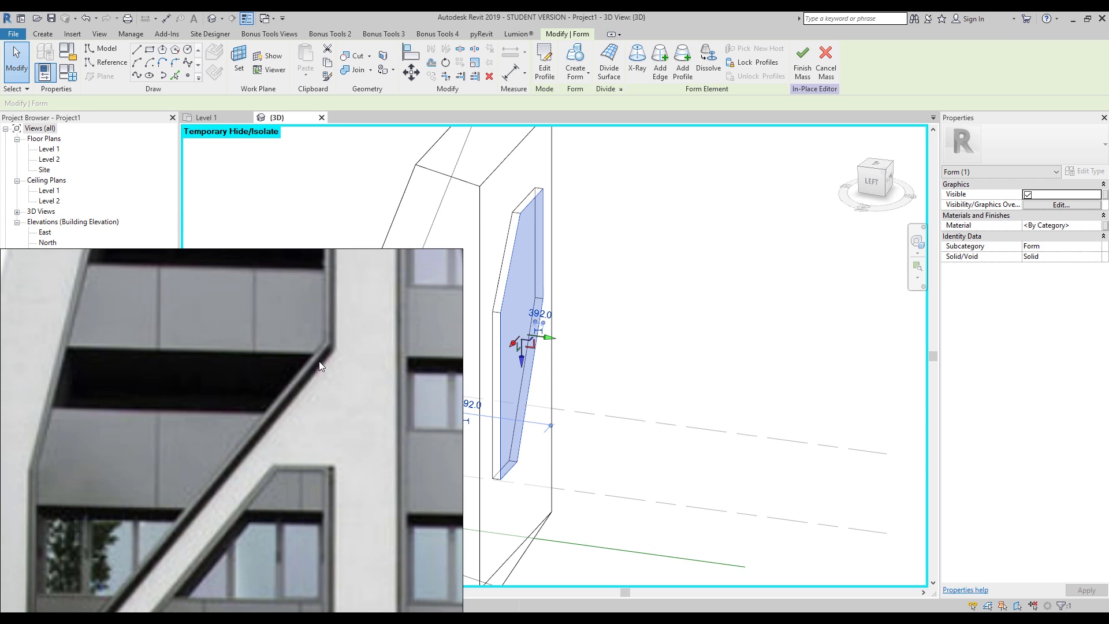
{"action": "middle_click_drag", "start_coordinate": [587, 370], "coordinate": [584, 345], "text": "shift"}
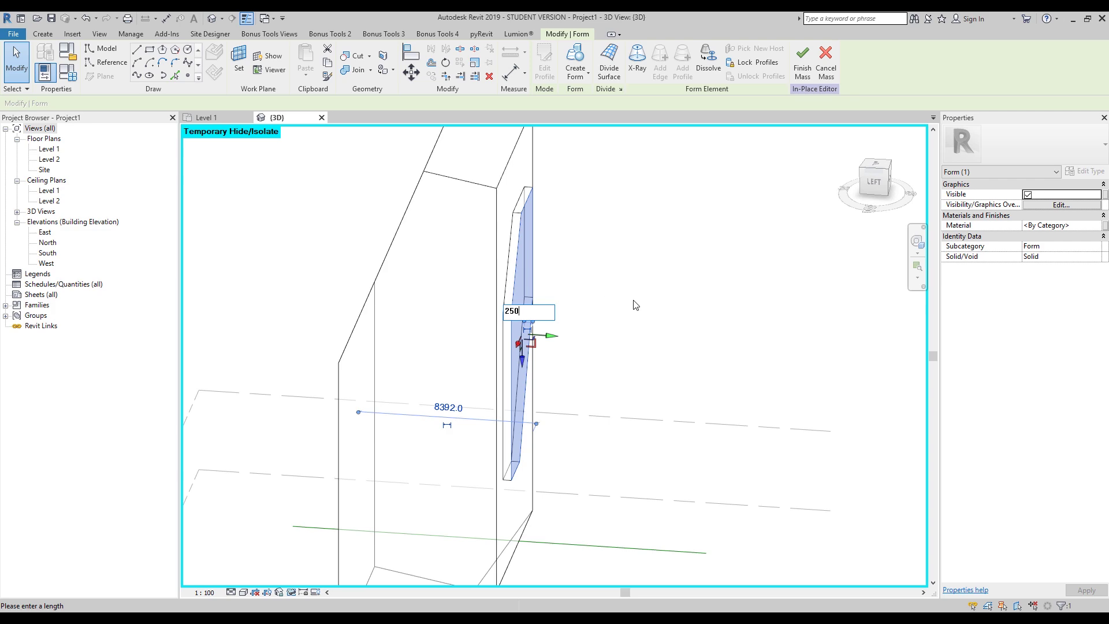
{"action": "key", "text": "Return"}
{"action": "middle_click_drag", "start_coordinate": [650, 323], "coordinate": [297, 290], "text": "shift"}
{"action": "left_click", "coordinate": [374, 315]}
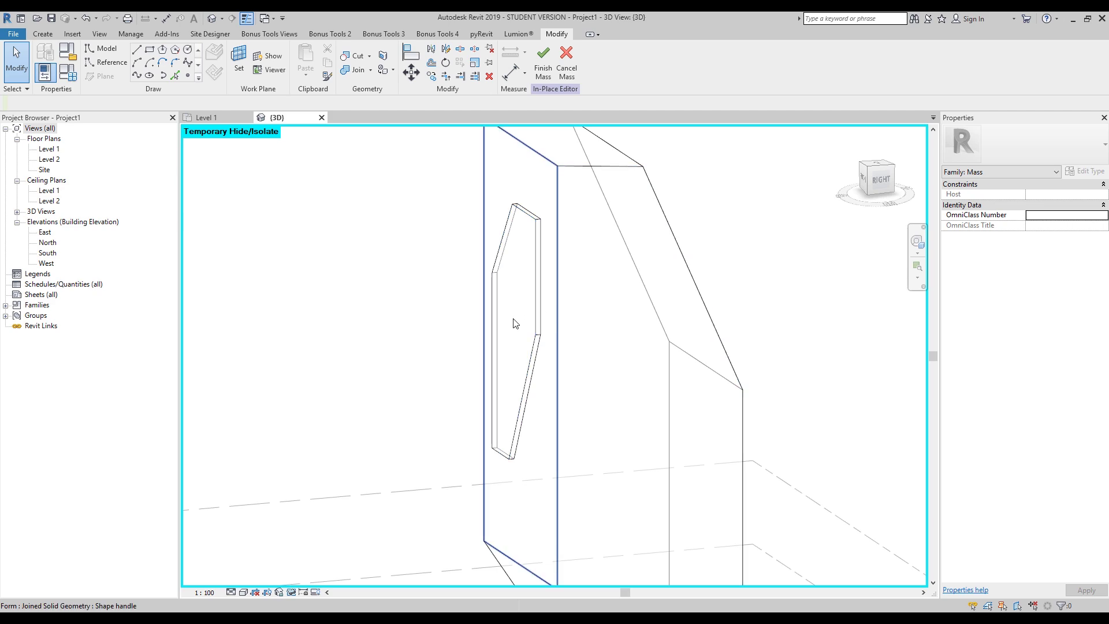
- Finish the in-place mass and turn the model to show its front face with the new form
{"action": "left_click", "coordinate": [543, 62]}
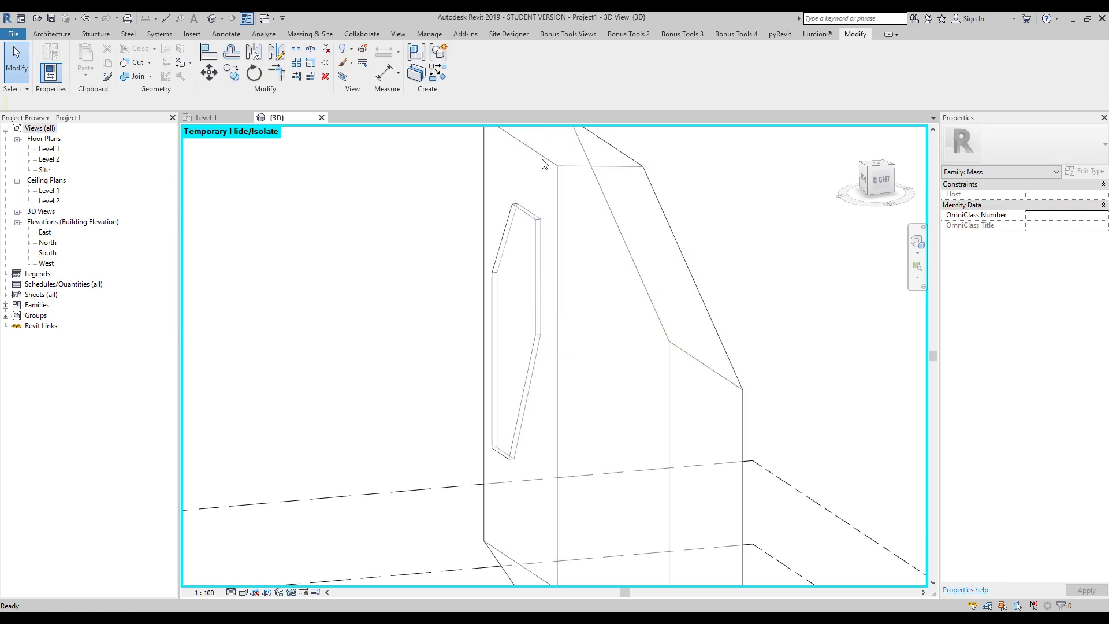
{"action": "left_click", "coordinate": [384, 278]}
{"action": "middle_click_drag", "start_coordinate": [384, 278], "coordinate": [474, 349], "text": "shift"}
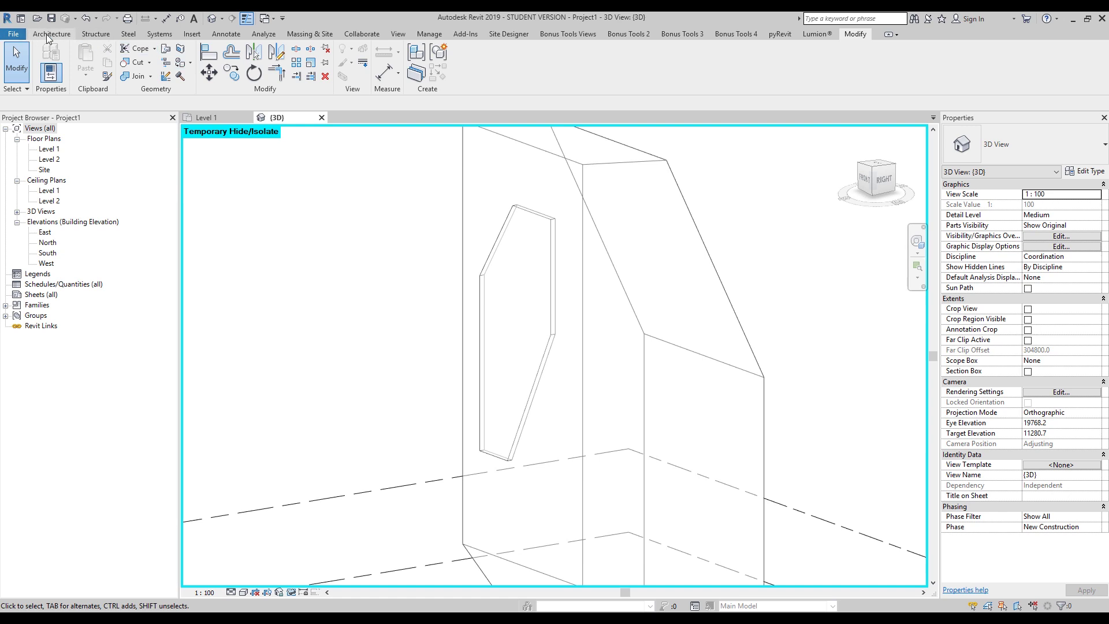
- Place a Storefront curtain wall by face on the mass's tall front face that carries the window form
{"action": "left_click", "coordinate": [317, 37]}
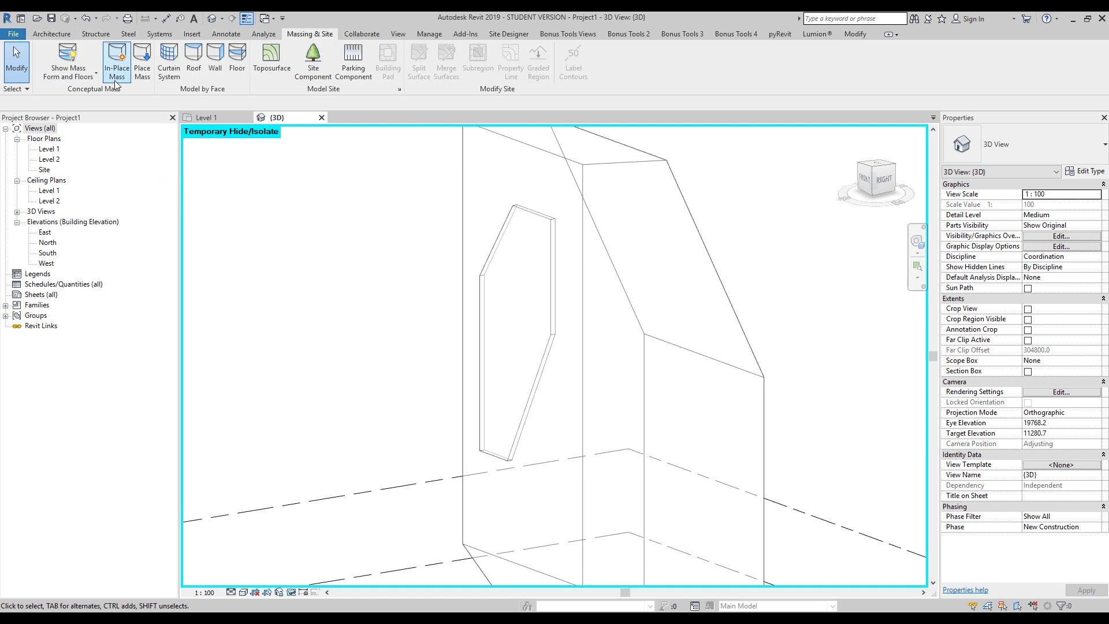
{"action": "left_click", "coordinate": [215, 58]}
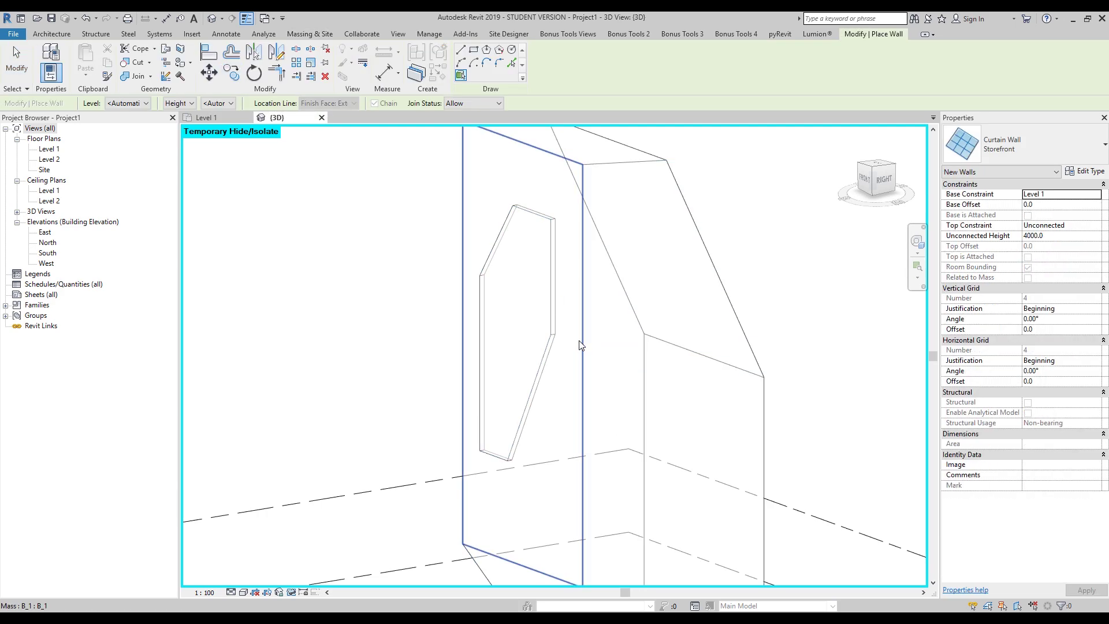
{"action": "left_click", "coordinate": [581, 345]}
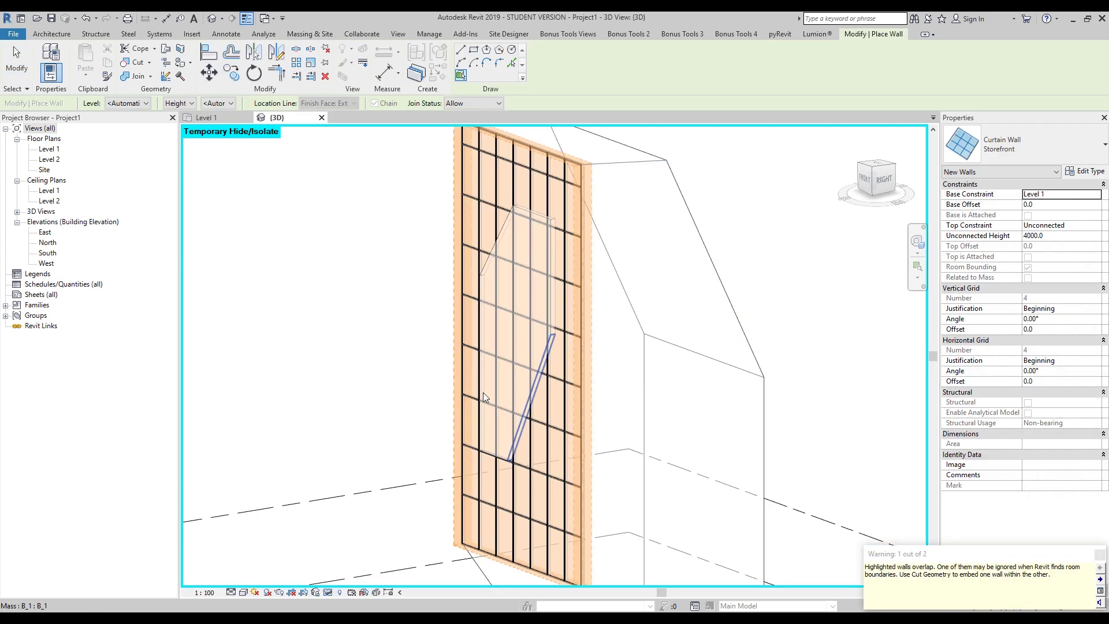
{"action": "middle_click_drag", "start_coordinate": [317, 421], "coordinate": [508, 323], "text": "shift"}
{"action": "key", "text": "Escape"}
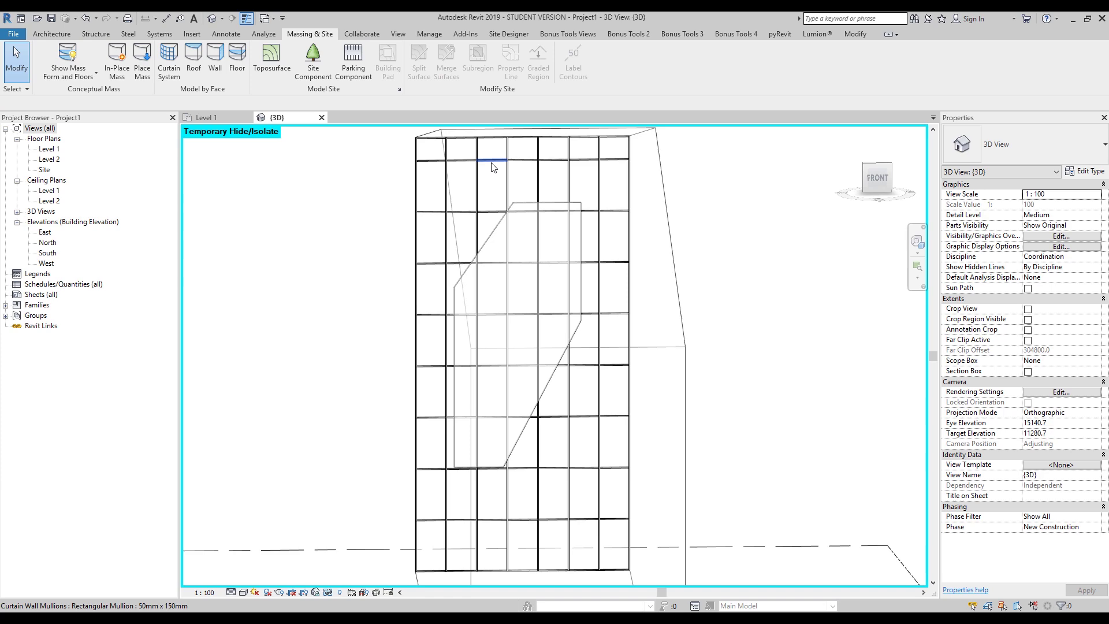
- Edit the storefront wall's profile by picking the six edges of the window form as an opening, and finish the sketch
{"action": "left_click", "coordinate": [494, 150]}
{"action": "left_click", "coordinate": [473, 56]}
{"action": "left_click", "coordinate": [512, 75]}
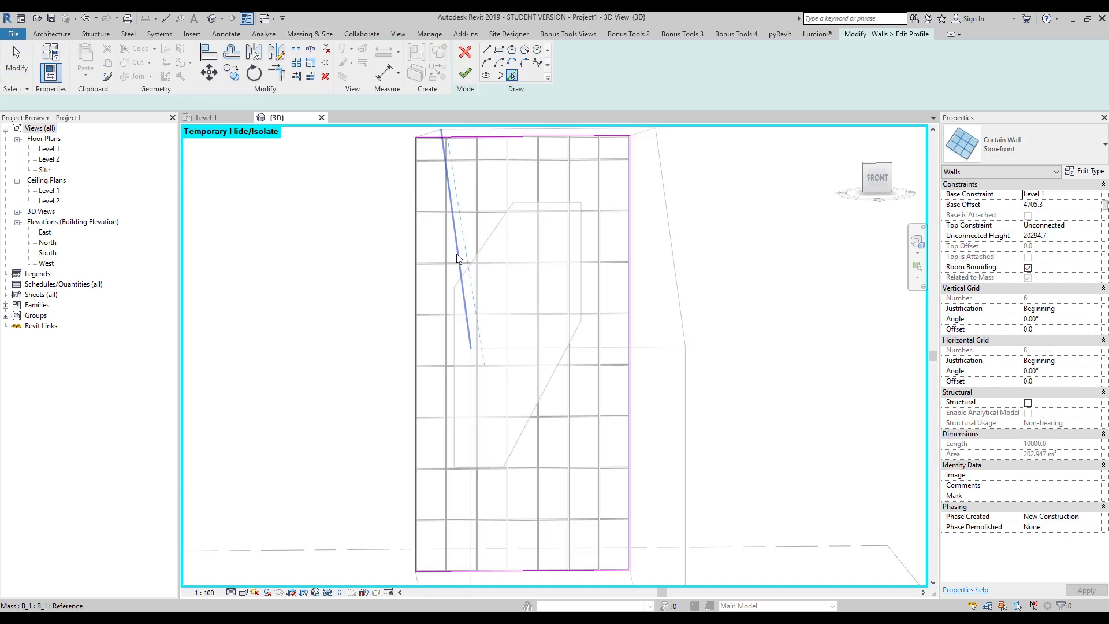
{"action": "left_click", "coordinate": [477, 266]}
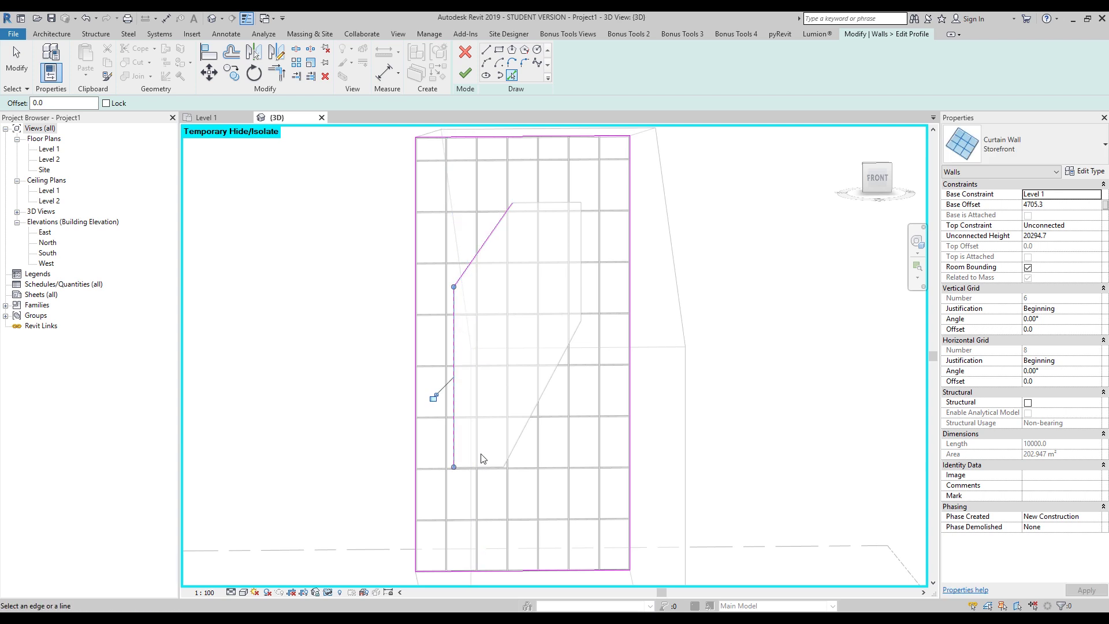
{"action": "left_click", "coordinate": [520, 442]}
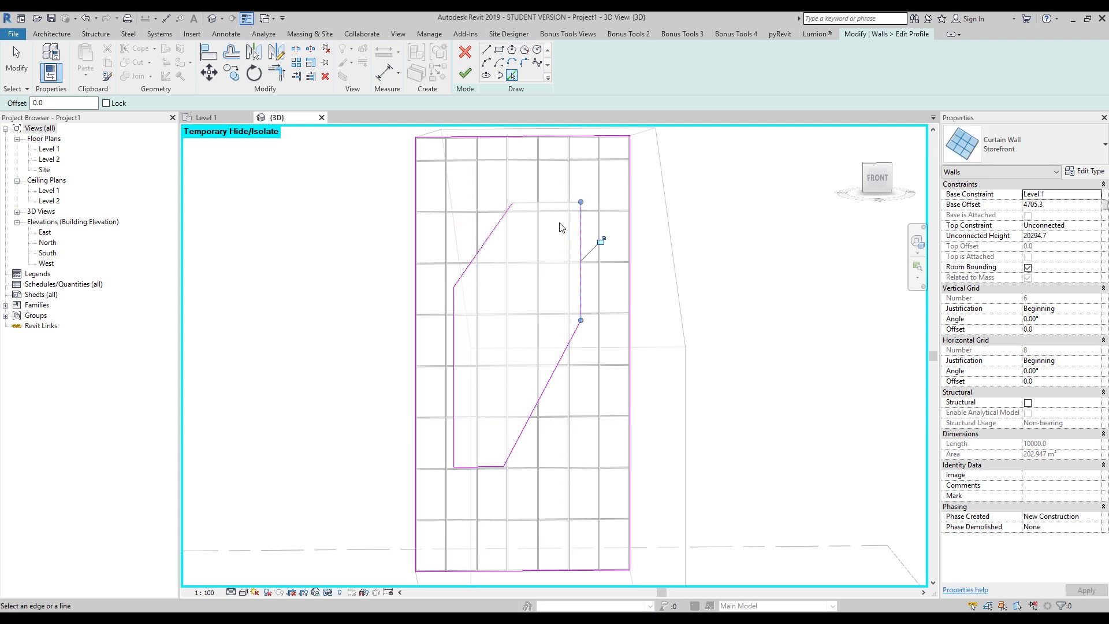
{"action": "left_click", "coordinate": [474, 74]}
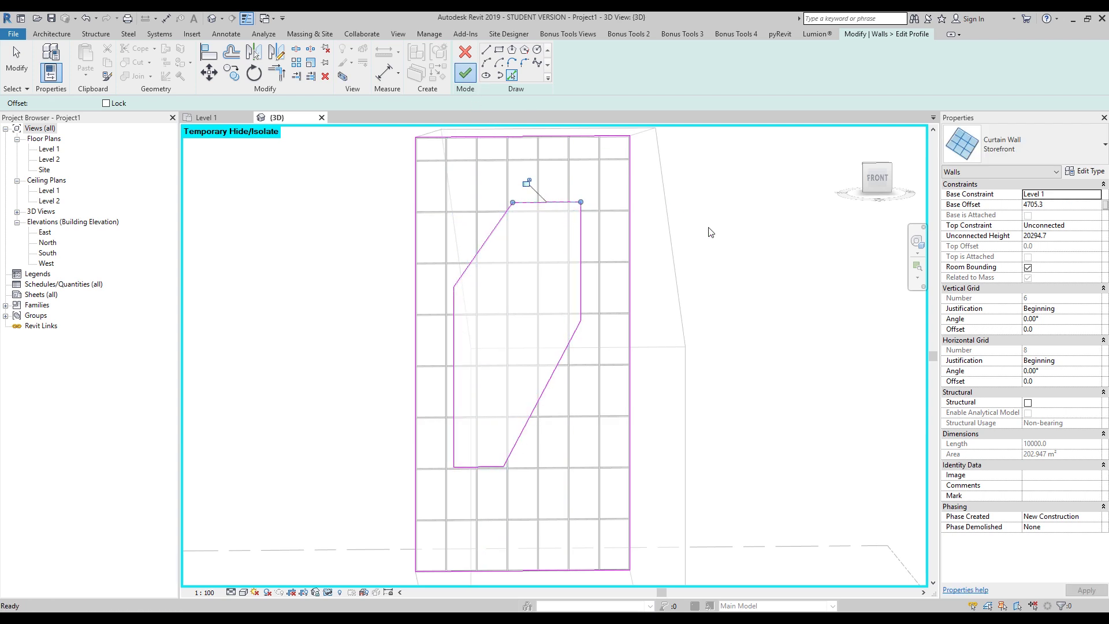
{"action": "left_click", "coordinate": [663, 364]}
- Change the front face's storefront wall to the type Interior - 135mm Partition (2-hr)
{"action": "middle_click_drag", "start_coordinate": [664, 364], "coordinate": [582, 453], "text": "shift"}
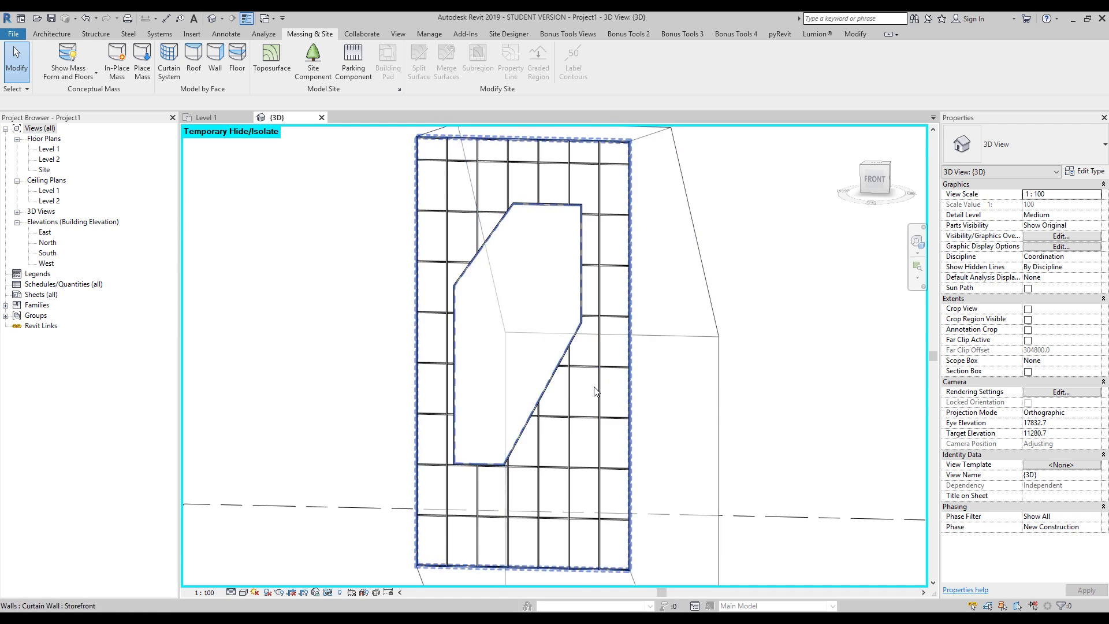
{"action": "left_click", "coordinate": [549, 379]}
{"action": "left_click", "coordinate": [1067, 142]}
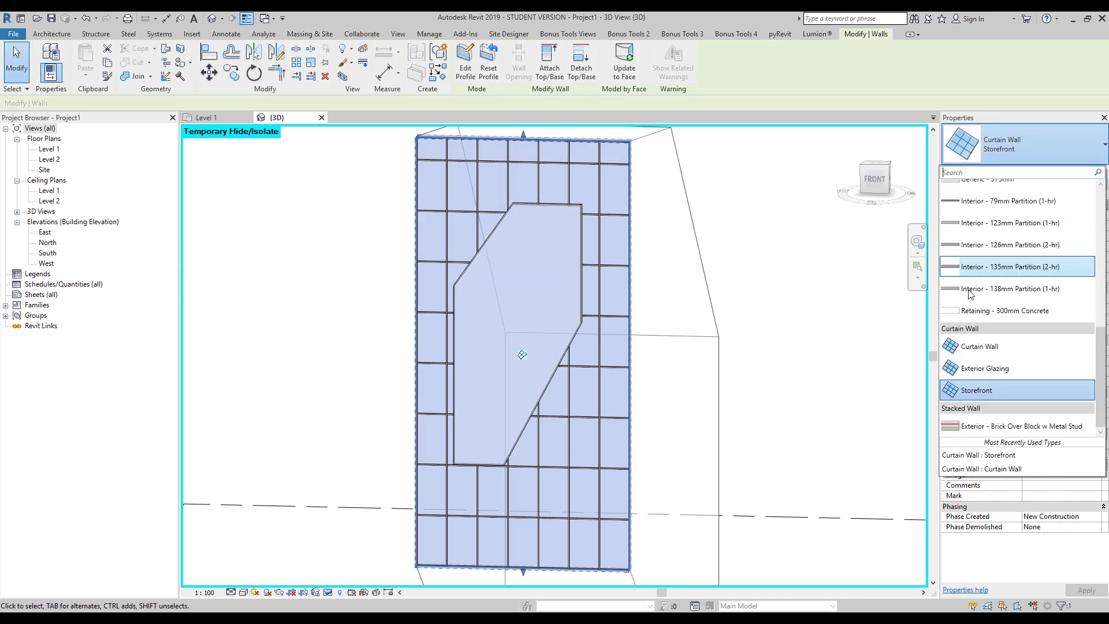
{"action": "left_click", "coordinate": [1016, 267]}
{"action": "left_click", "coordinate": [797, 315]}
- Create a 1500 x 3000mm curtain system on the front face of the six-sided window form
{"action": "middle_click_drag", "start_coordinate": [798, 314], "coordinate": [443, 277], "text": "shift"}
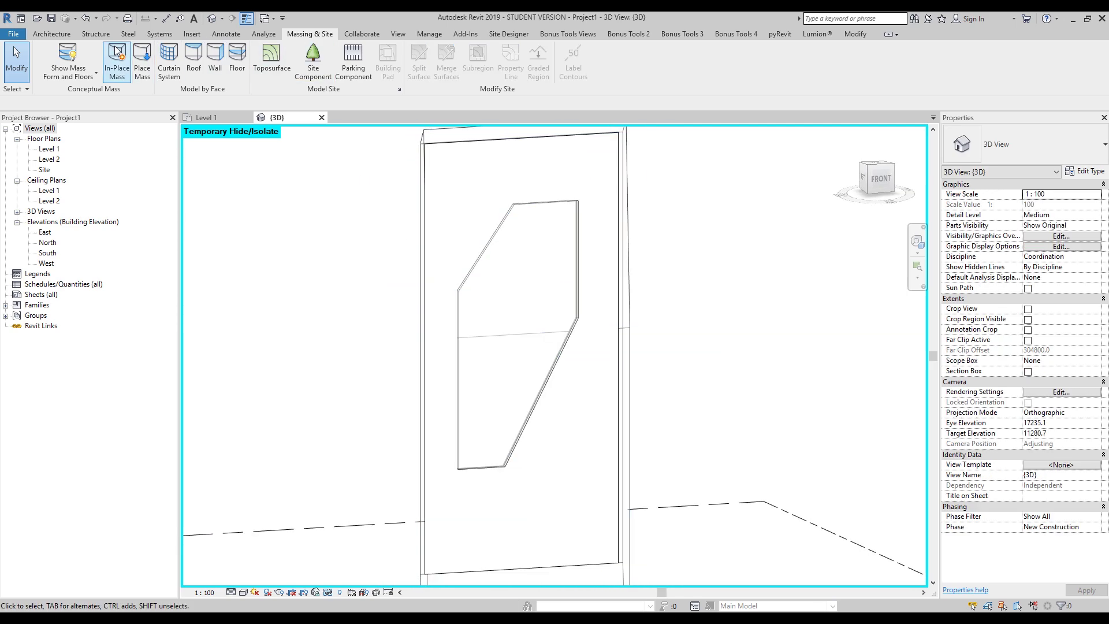
{"action": "left_click", "coordinate": [169, 58]}
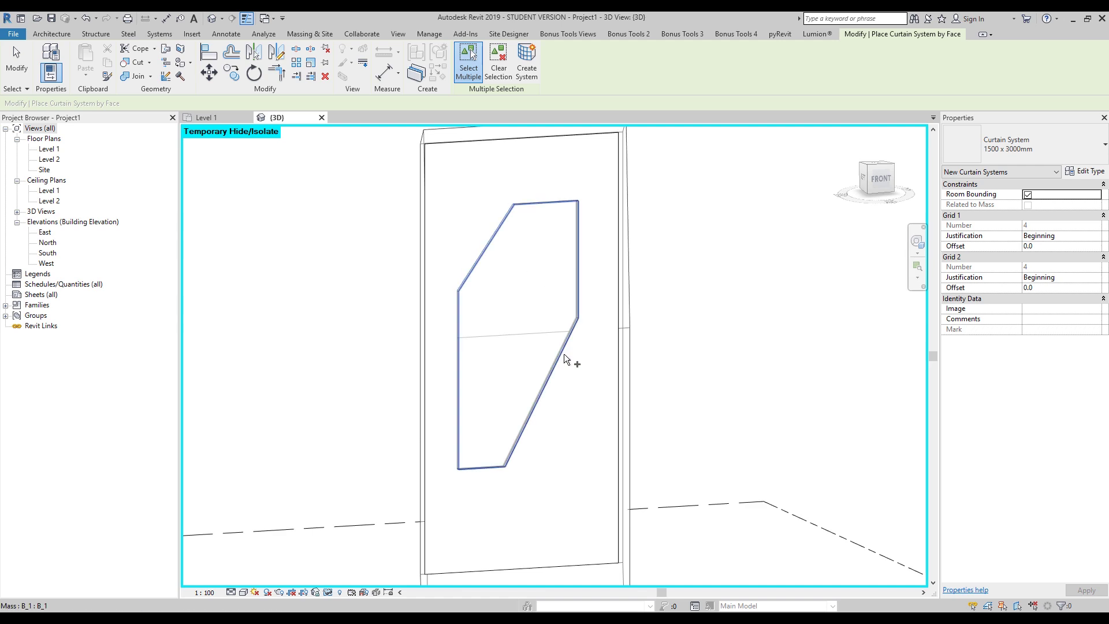
{"action": "left_click", "coordinate": [485, 316]}
{"action": "left_click", "coordinate": [527, 64]}
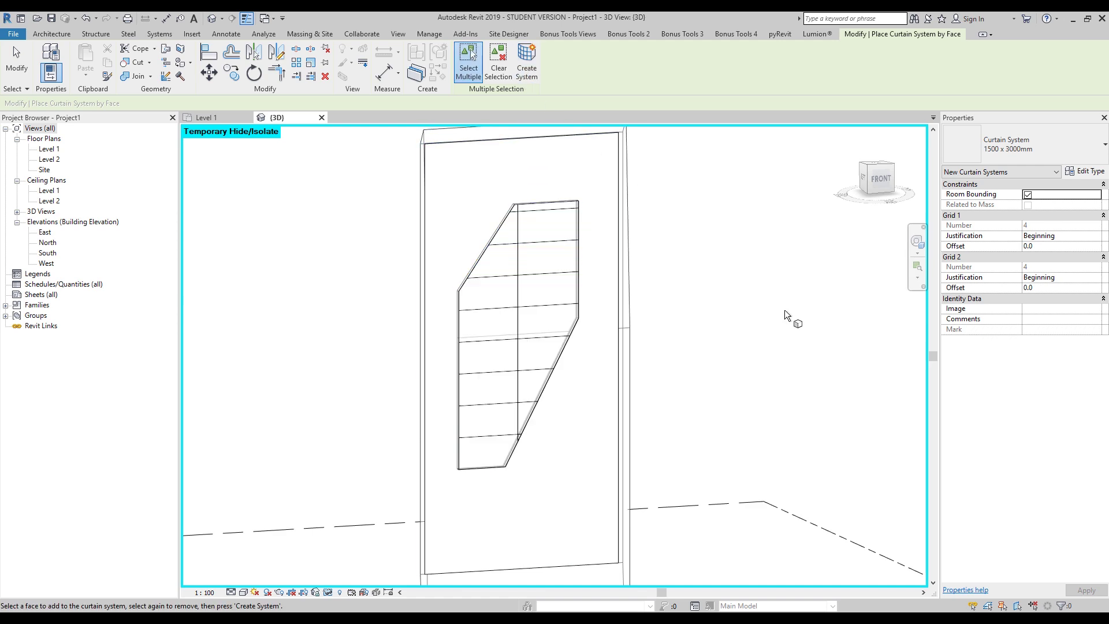
{"action": "key", "text": "Escape"}
- Edit the type of the window's curtain system, setting the Grid 1 interior mullions to Rectangular Mullion : 50mm x 150mm
{"action": "middle_click_drag", "start_coordinate": [734, 316], "coordinate": [691, 299], "text": "shift"}
{"action": "scroll", "coordinate": [672, 295], "scroll_direction": "up", "scroll_amount": 2}
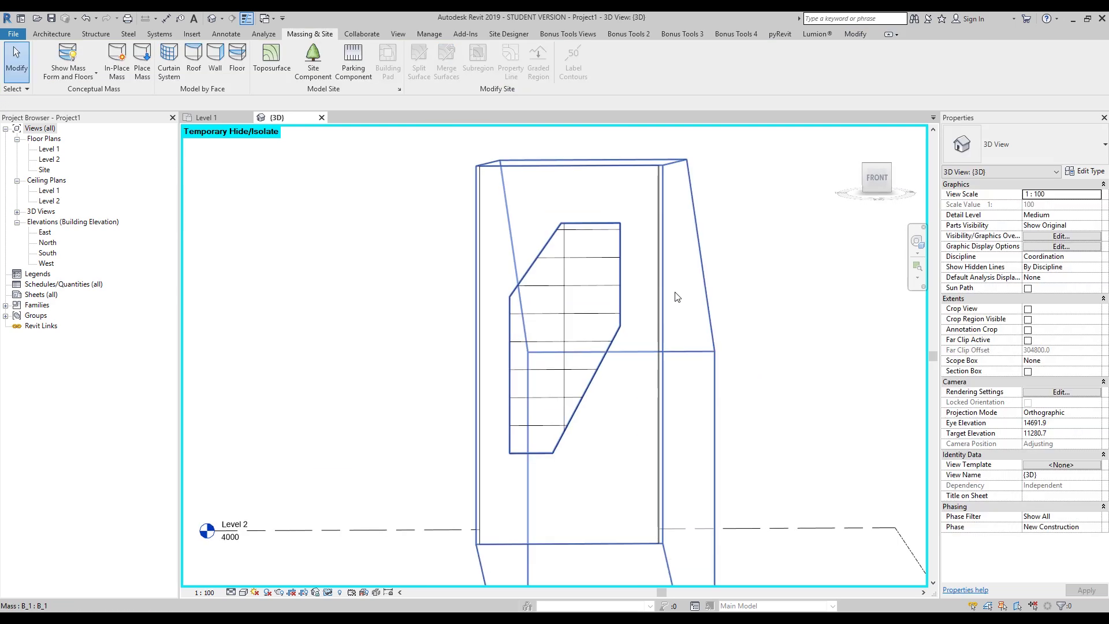
{"action": "left_click", "coordinate": [586, 301]}
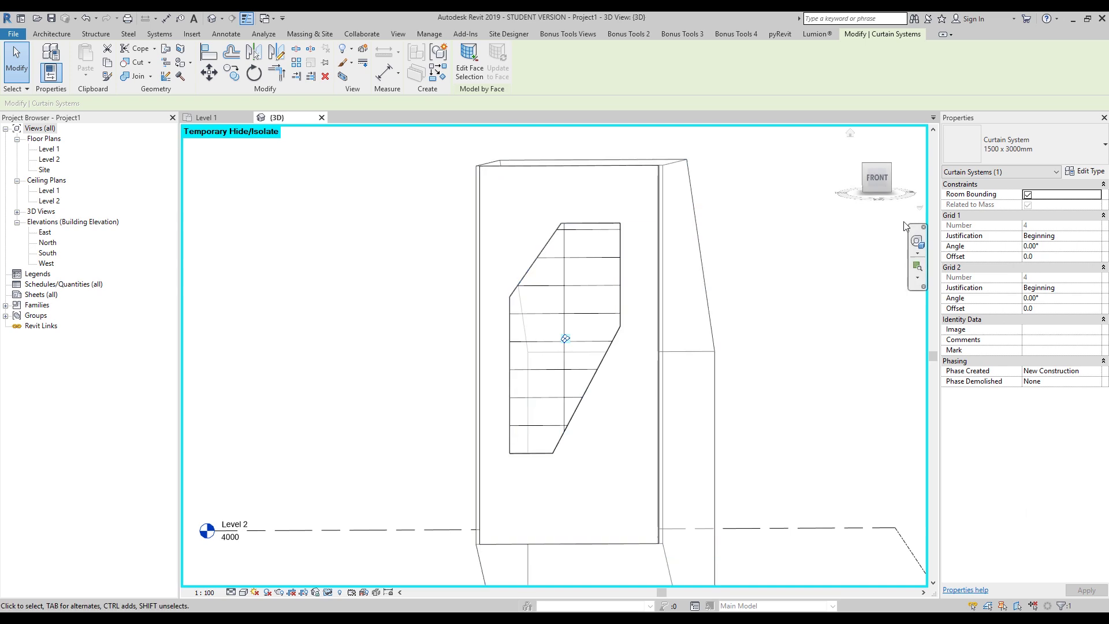
{"action": "left_click", "coordinate": [998, 150]}
{"action": "left_click", "coordinate": [1026, 148]}
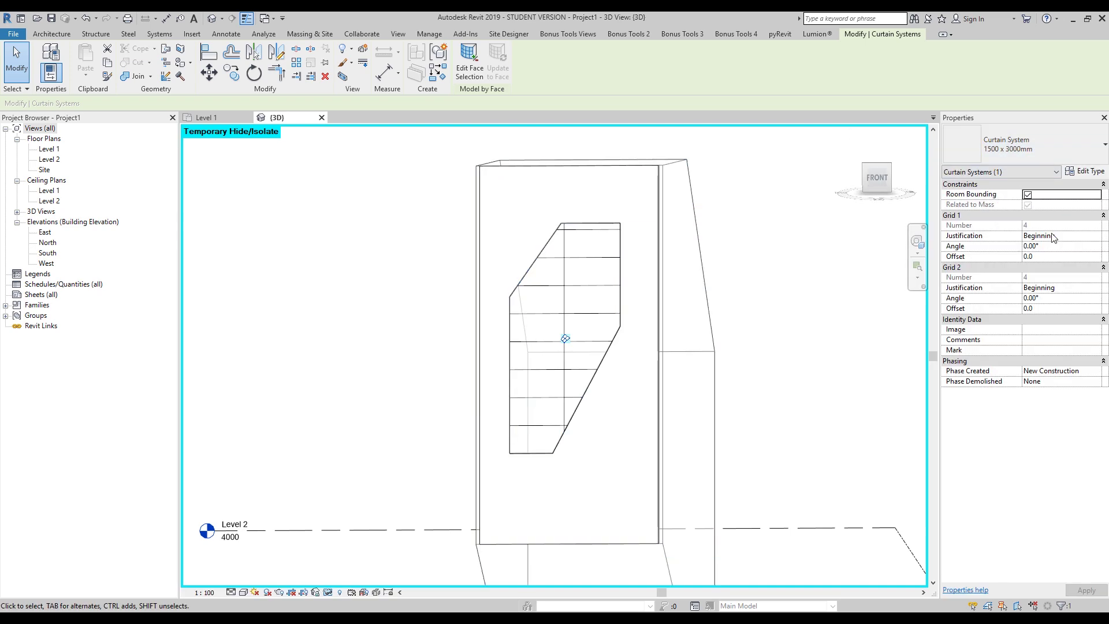
{"action": "left_click", "coordinate": [1089, 172]}
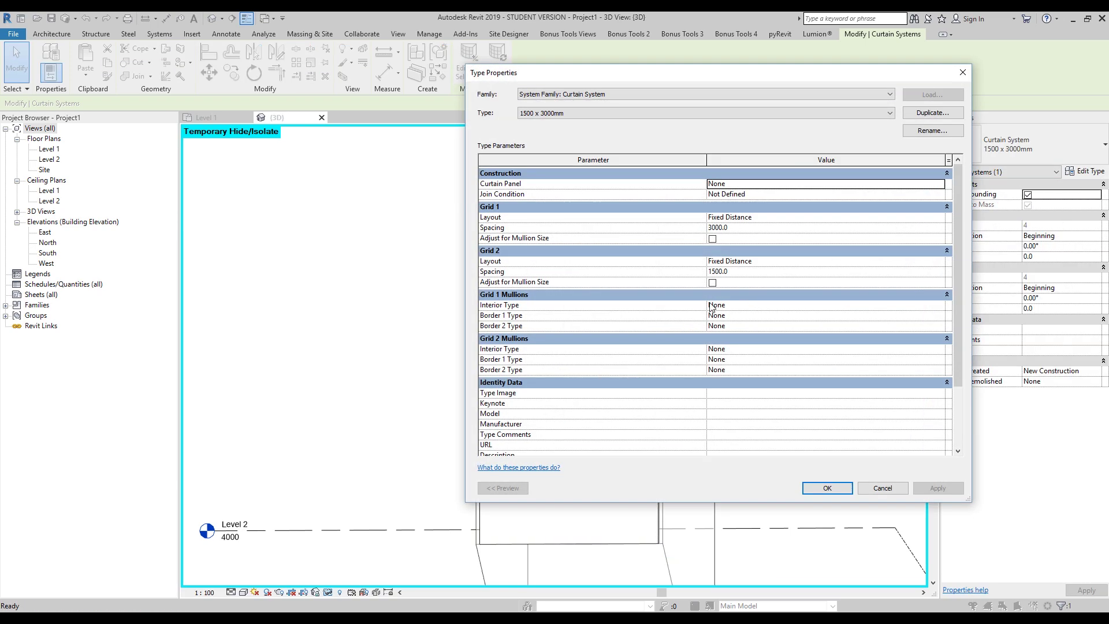
{"action": "left_click", "coordinate": [934, 306]}
{"action": "left_click", "coordinate": [939, 306]}
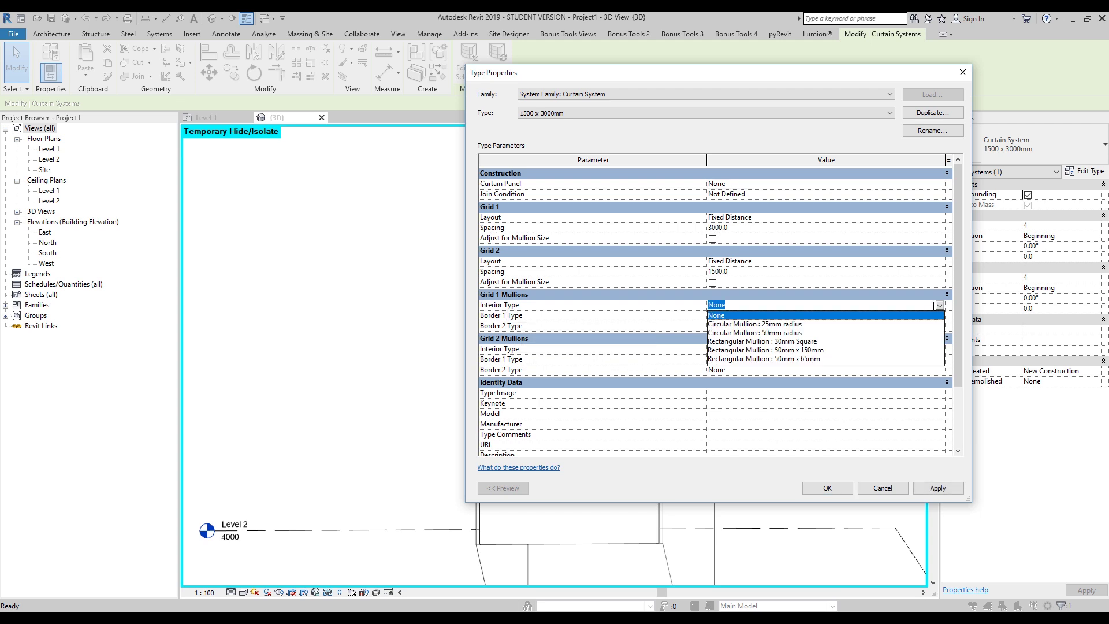
{"action": "left_click", "coordinate": [794, 325]}
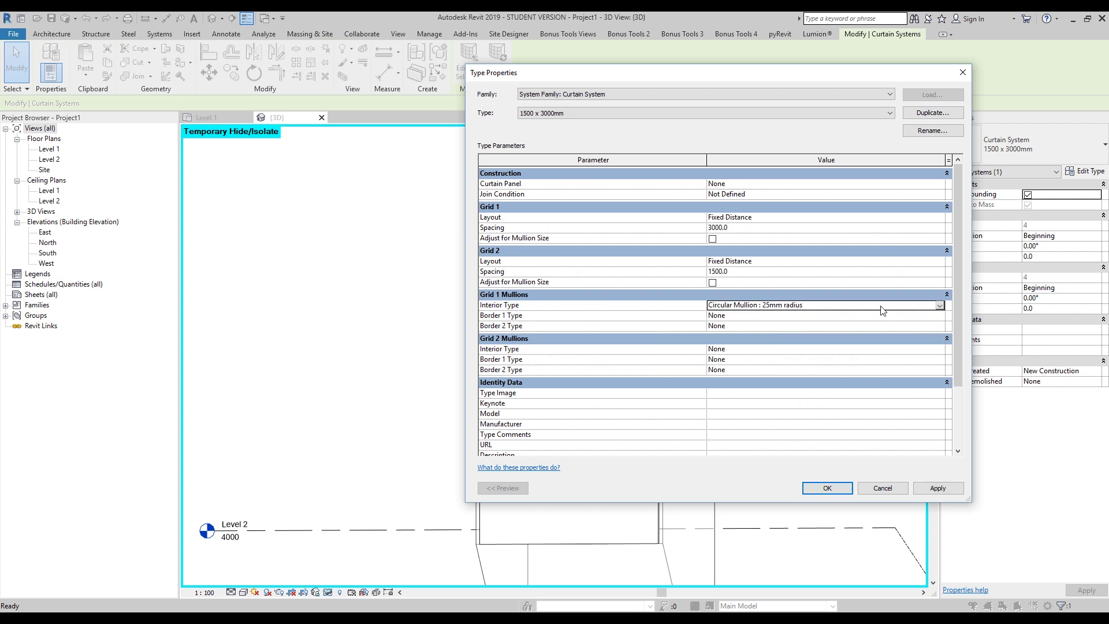
{"action": "left_click", "coordinate": [939, 305]}
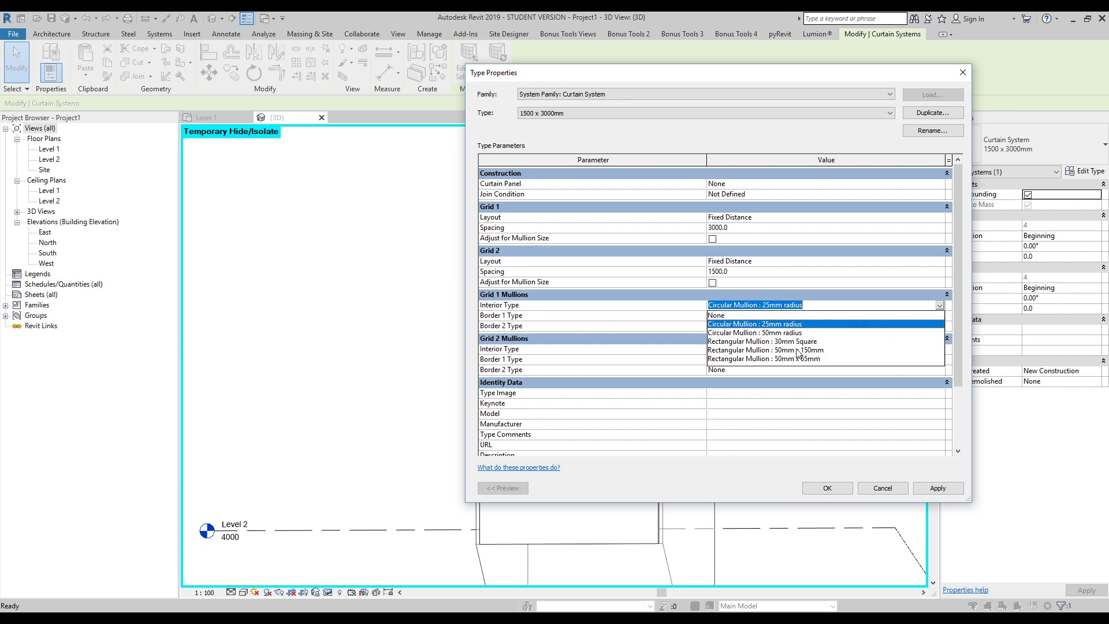
{"action": "left_click", "coordinate": [810, 350]}
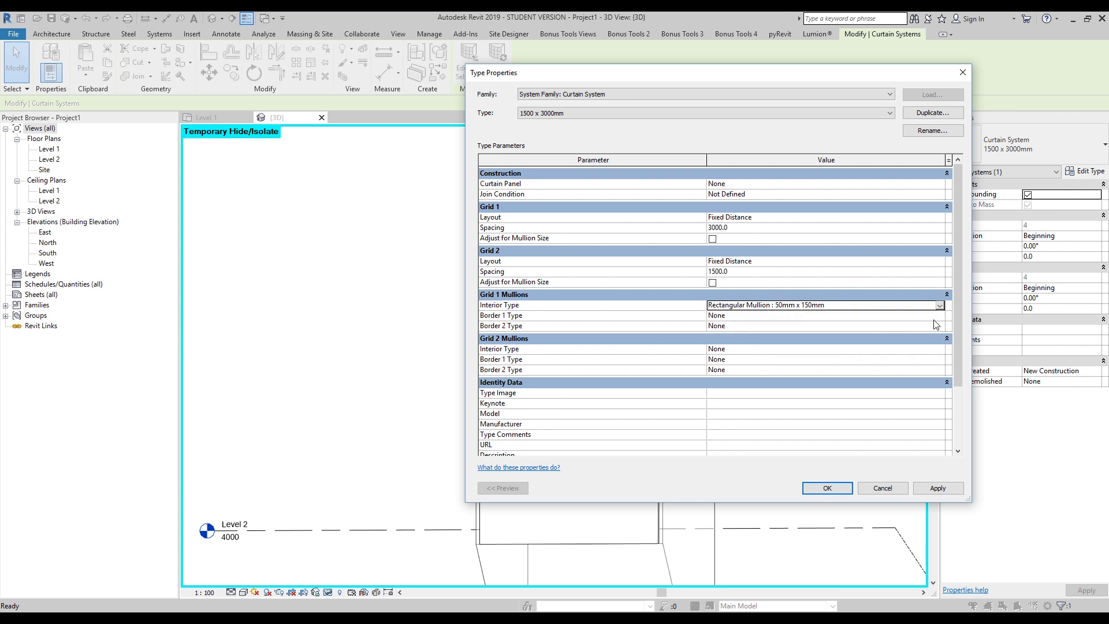
- Set both Grid 1 border mullion types to Rectangular Mullion : 50mm x 150mm
{"action": "left_click", "coordinate": [869, 316]}
{"action": "type", "text": "Rectangular Mullion : 50mm x 150mm"}
{"action": "left_click", "coordinate": [853, 326]}
{"action": "type", "text": "Rectangular Mullion : 50mm x 150mm"}
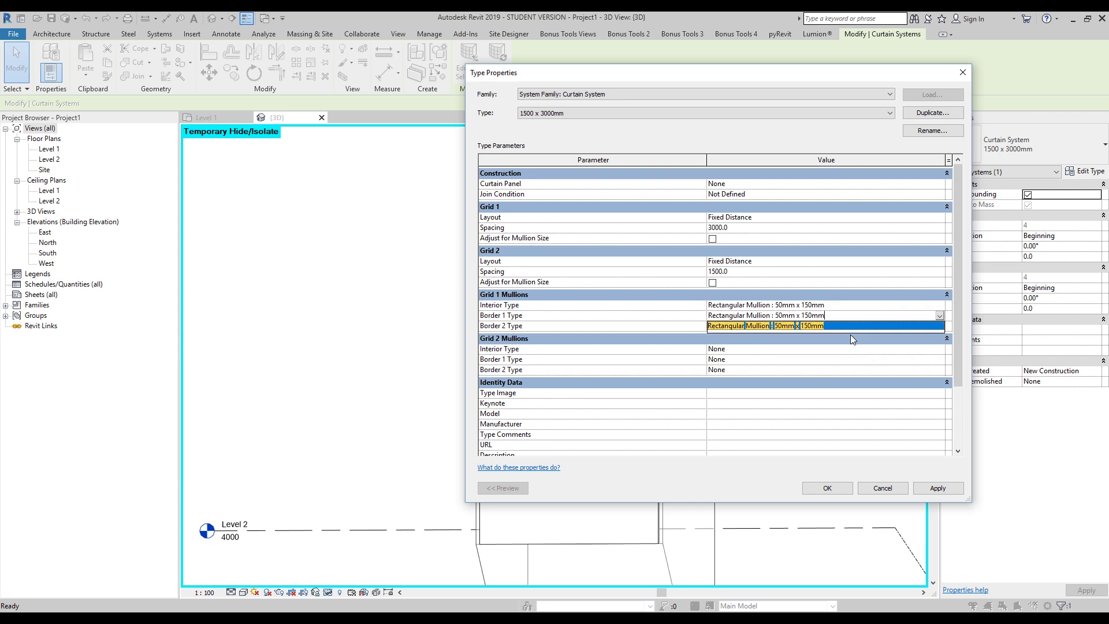
- Set the Grid 2 interior and both border mullions to Rectangular Mullion : 50mm x 150mm and apply the type changes
{"action": "left_click", "coordinate": [838, 349]}
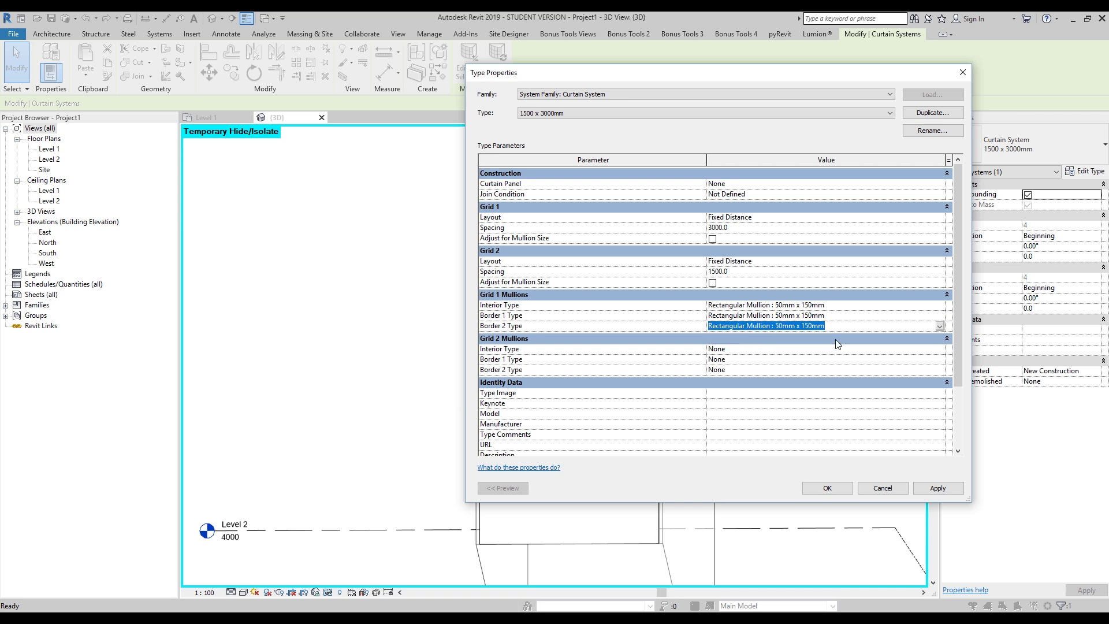
{"action": "type", "text": "Rectangular Mullion : 50mm x 150mm"}
{"action": "left_click", "coordinate": [836, 360]}
{"action": "type", "text": "Rectangular Mullion : 50mm x 150mm"}
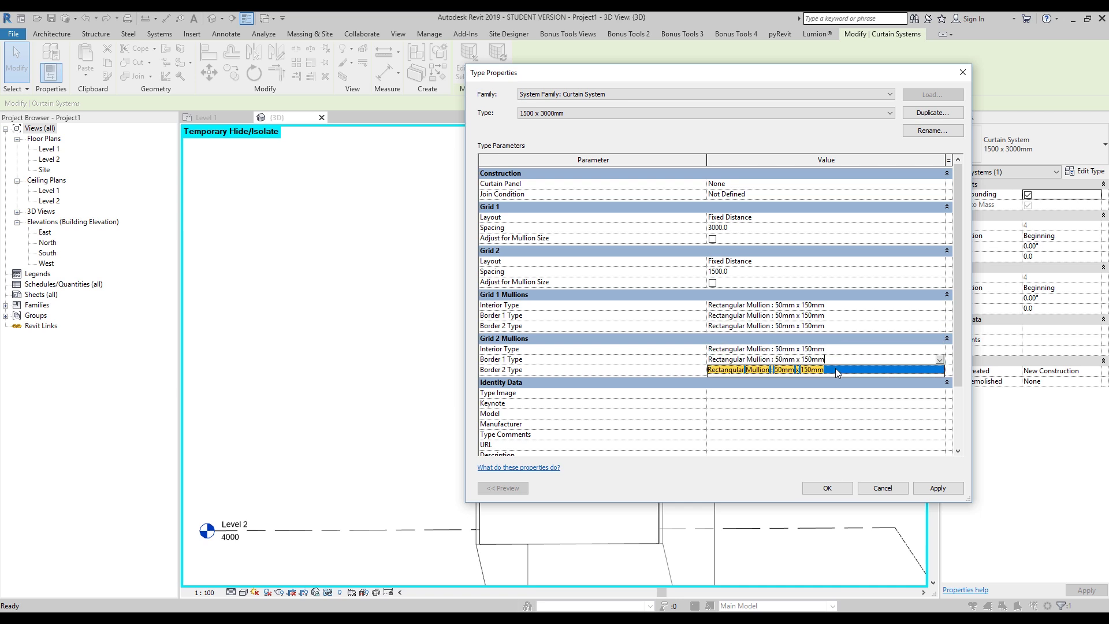
{"action": "left_click", "coordinate": [839, 370]}
{"action": "type", "text": "Rectangular Mullion : 50mm x 150mm"}
{"action": "left_click", "coordinate": [848, 488]}
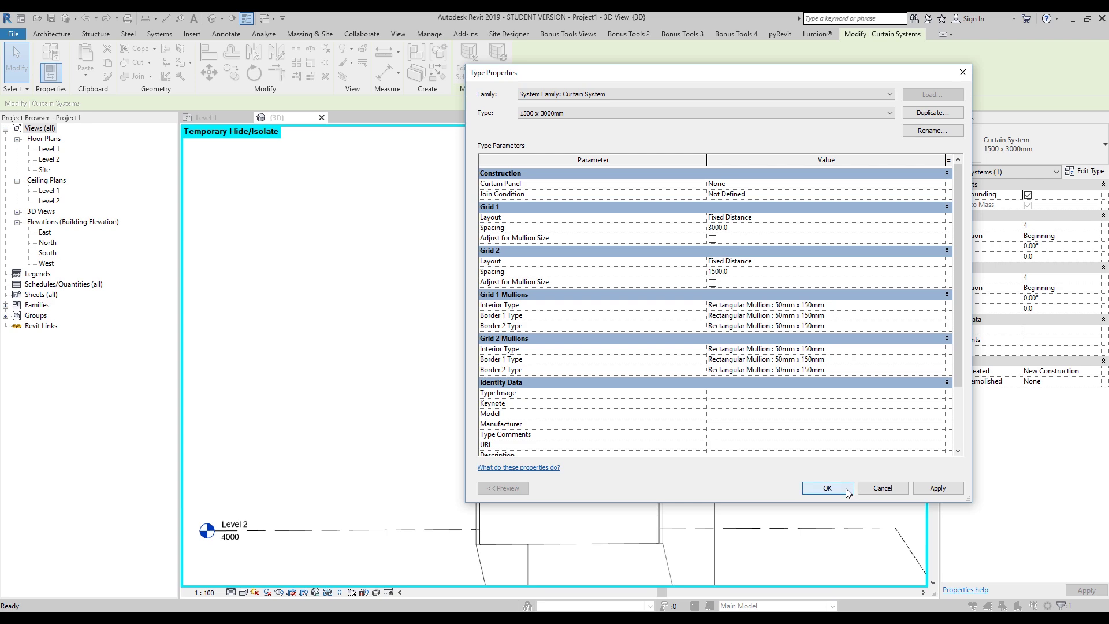
- Change the rectangular glazed panel at the window's mid-height, left of the central mullion, to an Empty system panel
{"action": "scroll", "coordinate": [525, 326], "scroll_direction": "up", "scroll_amount": 4}
{"action": "middle_click_drag", "start_coordinate": [518, 329], "coordinate": [523, 403], "text": "shift"}
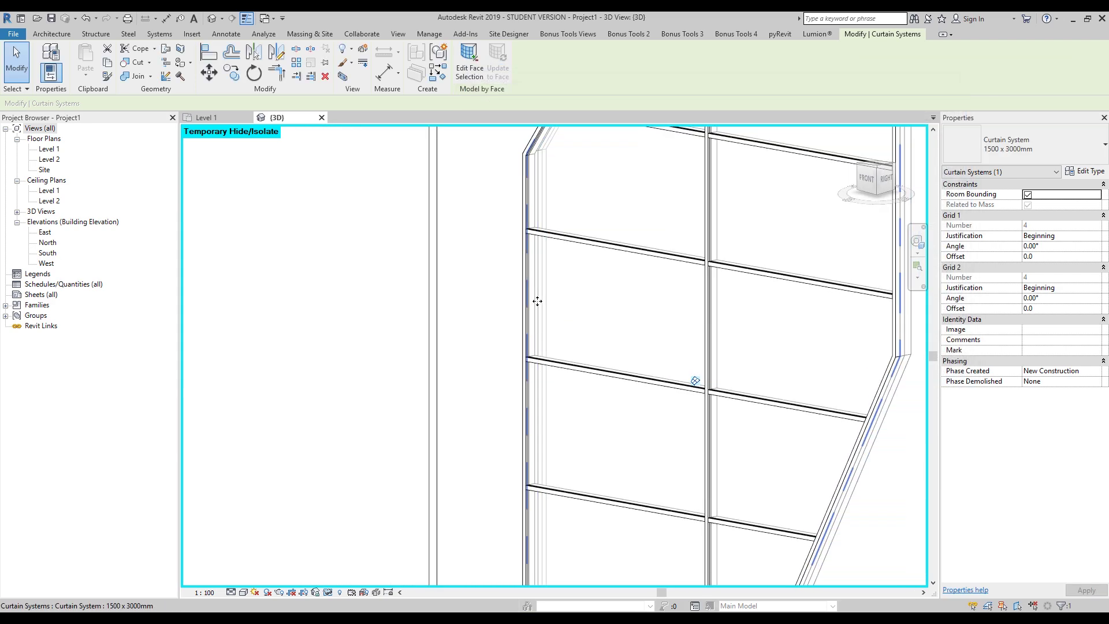
{"action": "scroll", "coordinate": [537, 301], "scroll_direction": "down", "scroll_amount": 3}
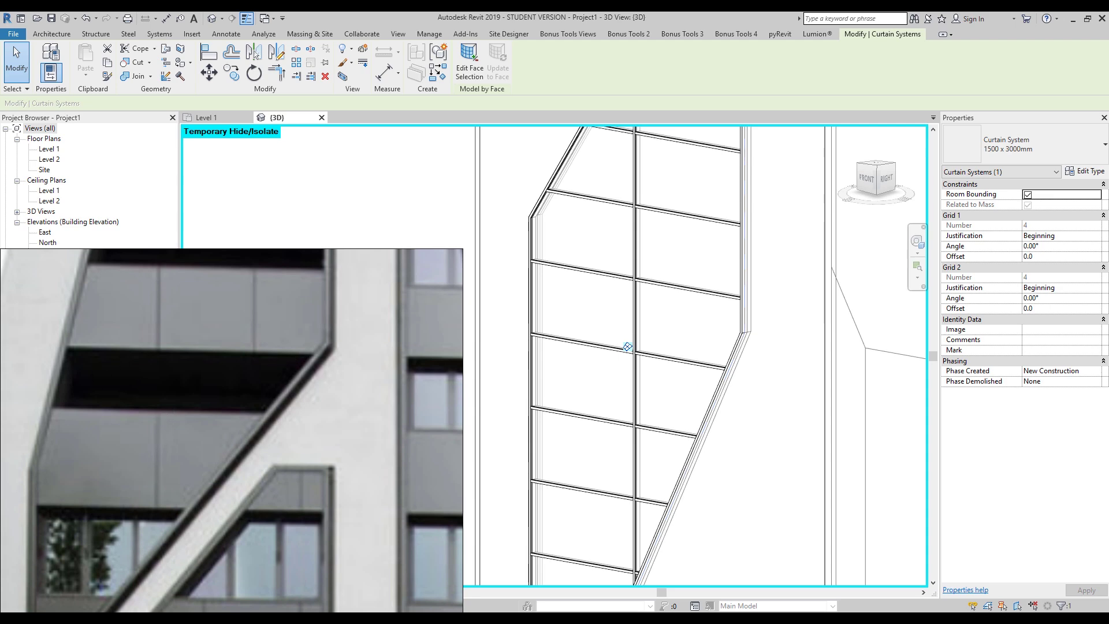
{"action": "middle_click_drag", "start_coordinate": [613, 425], "coordinate": [587, 388], "text": "shift"}
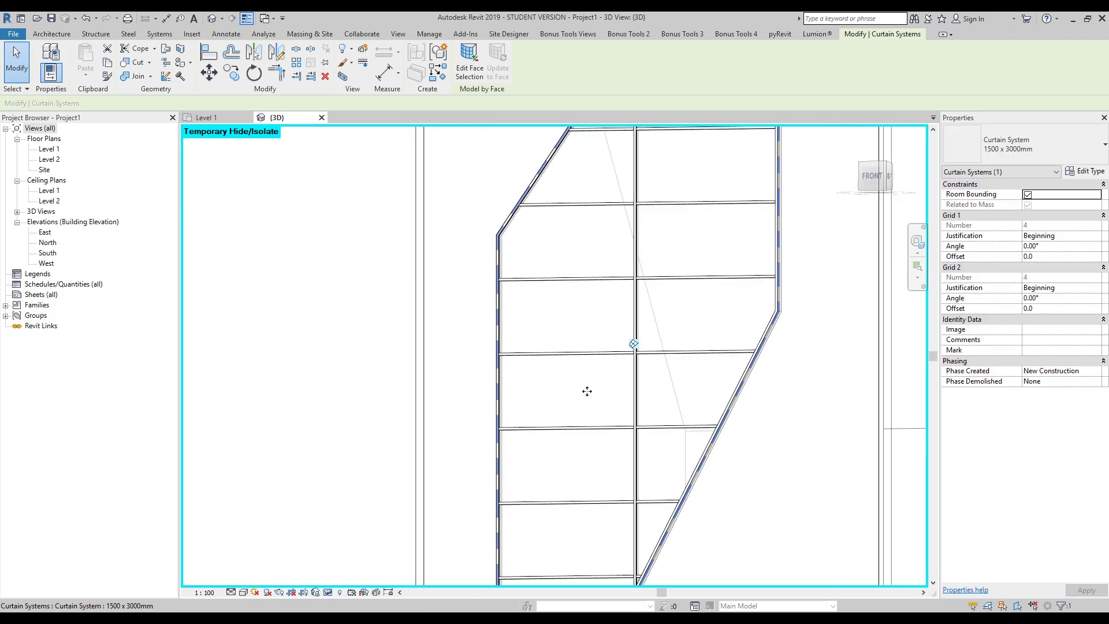
{"action": "left_click", "coordinate": [592, 392]}
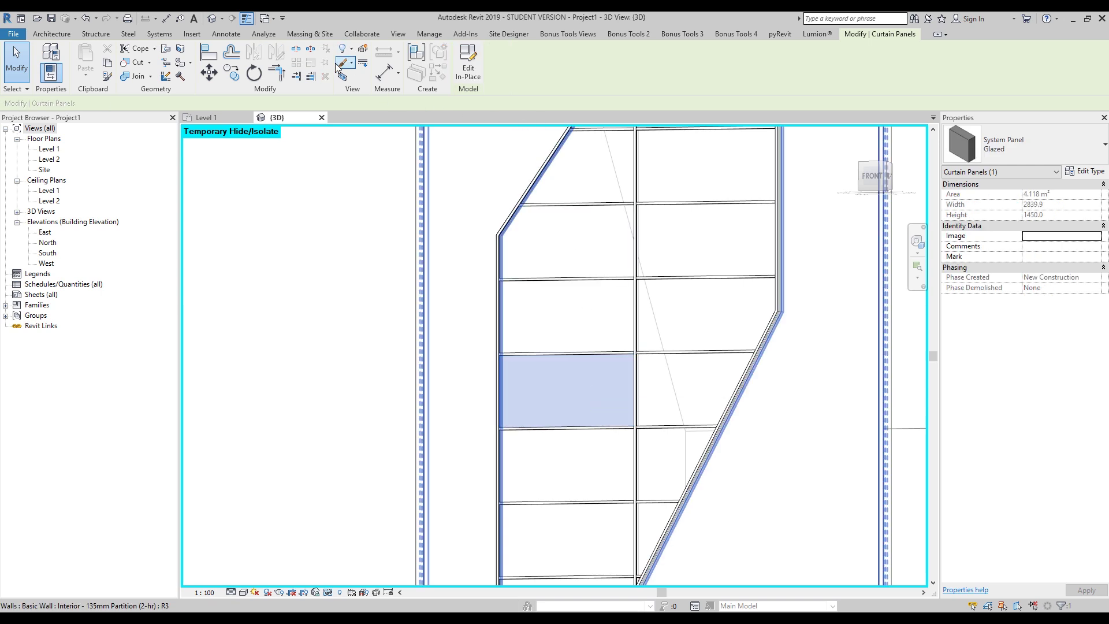
{"action": "left_click", "coordinate": [1060, 148]}
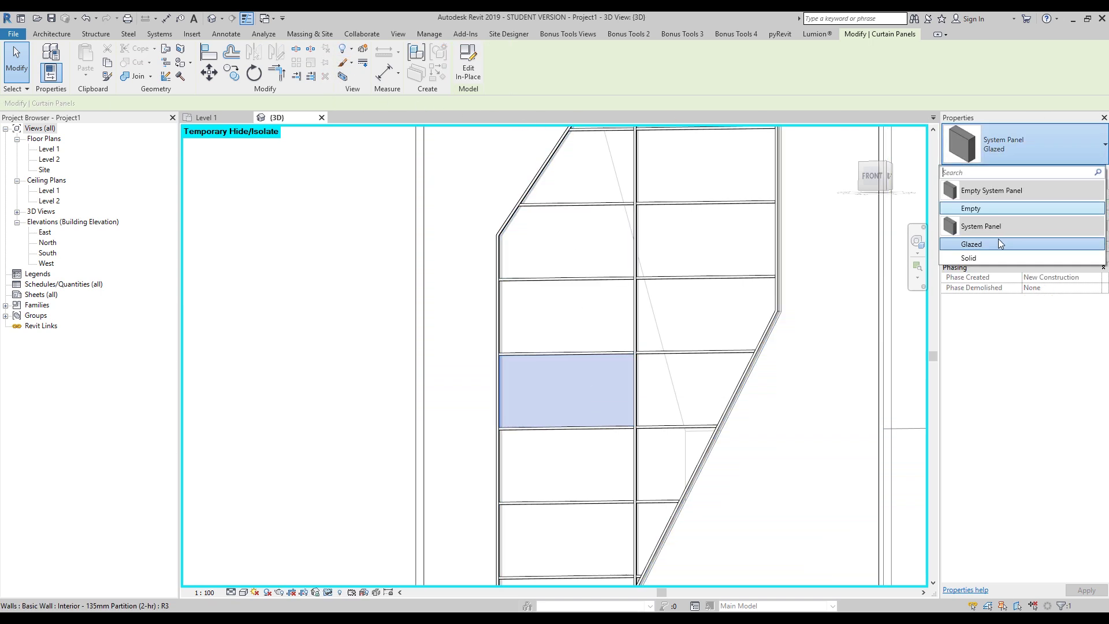
{"action": "left_click", "coordinate": [1001, 209]}
- Change the adjoining slant-edged panel in the same row to Empty and delete the vertical mullion segment between the two empty panels
{"action": "left_click", "coordinate": [664, 398]}
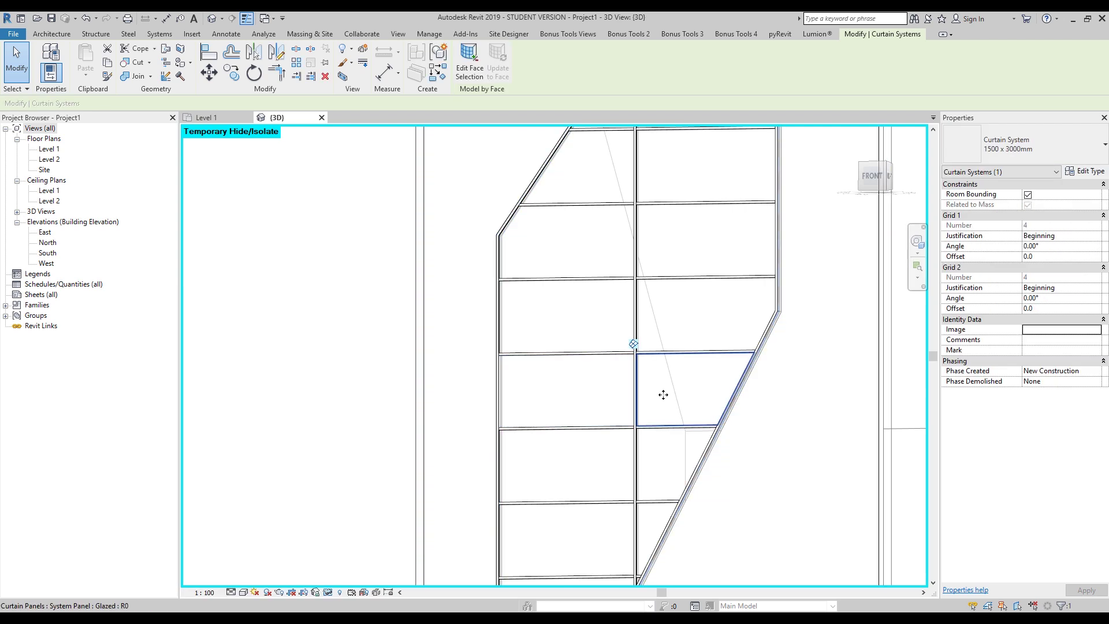
{"action": "left_click", "coordinate": [663, 394]}
{"action": "left_click", "coordinate": [1021, 151]}
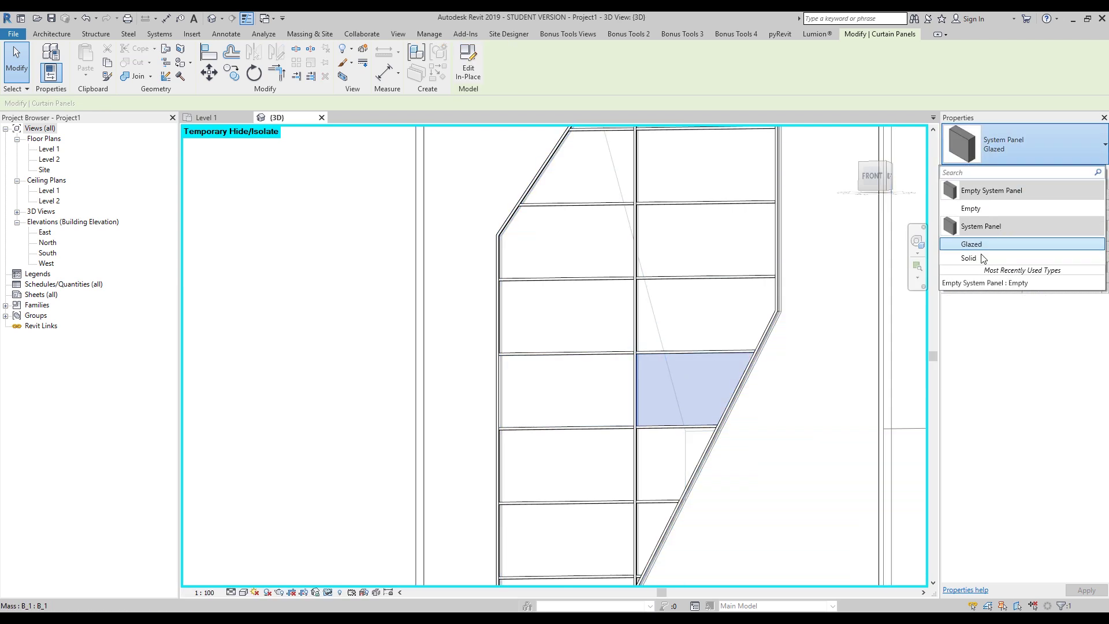
{"action": "left_click", "coordinate": [1002, 208]}
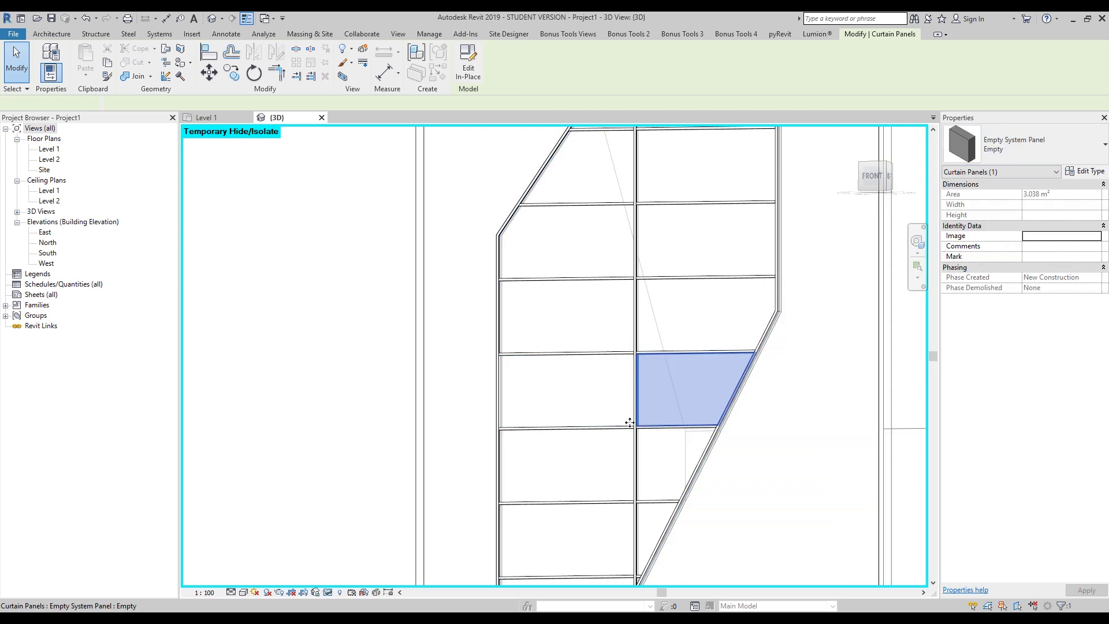
{"action": "left_click", "coordinate": [633, 386]}
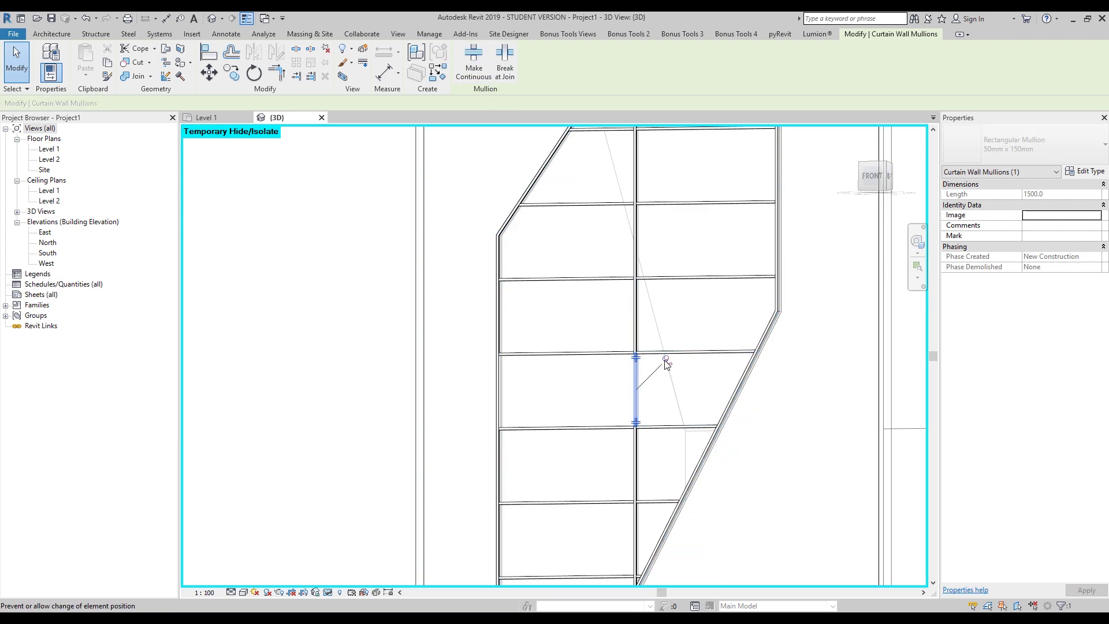
{"action": "key", "text": "Delete"}
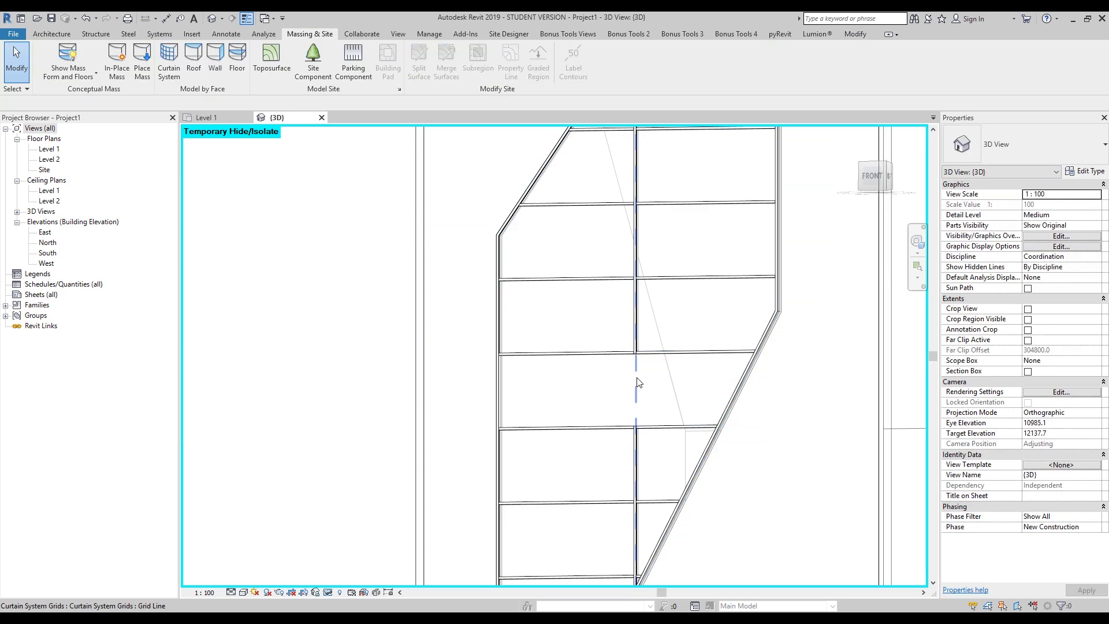
- Set the 3D view's visual style to Shaded to distinguish the wall, glazing and empty panels
{"action": "left_click", "coordinate": [640, 377]}
{"action": "scroll", "coordinate": [641, 377], "scroll_direction": "down", "scroll_amount": 3}
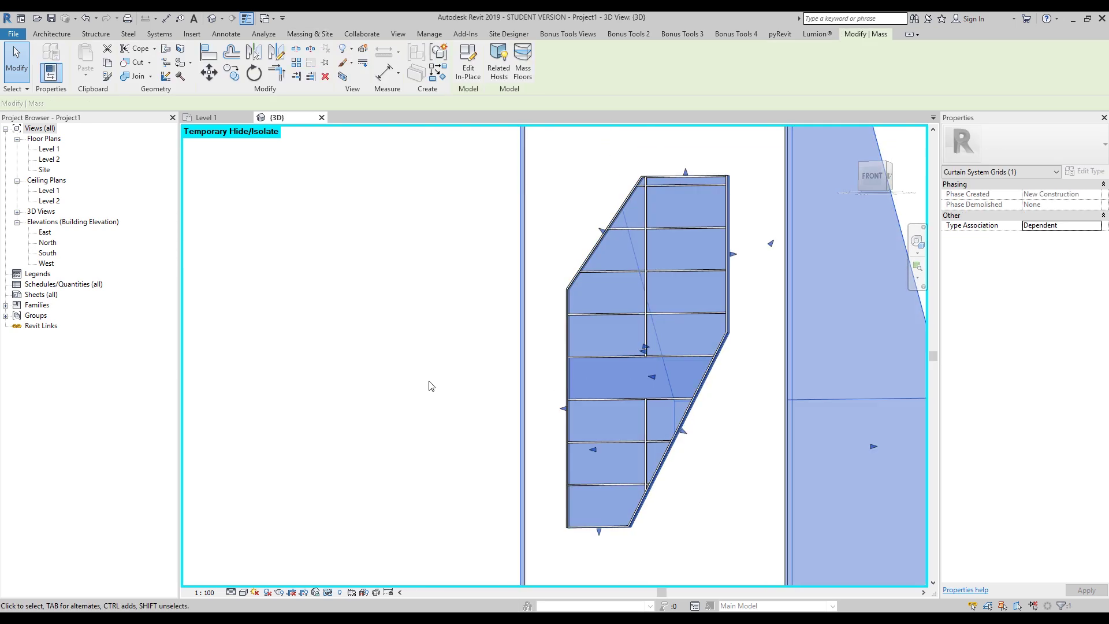
{"action": "left_click", "coordinate": [342, 514]}
{"action": "left_click", "coordinate": [243, 592]}
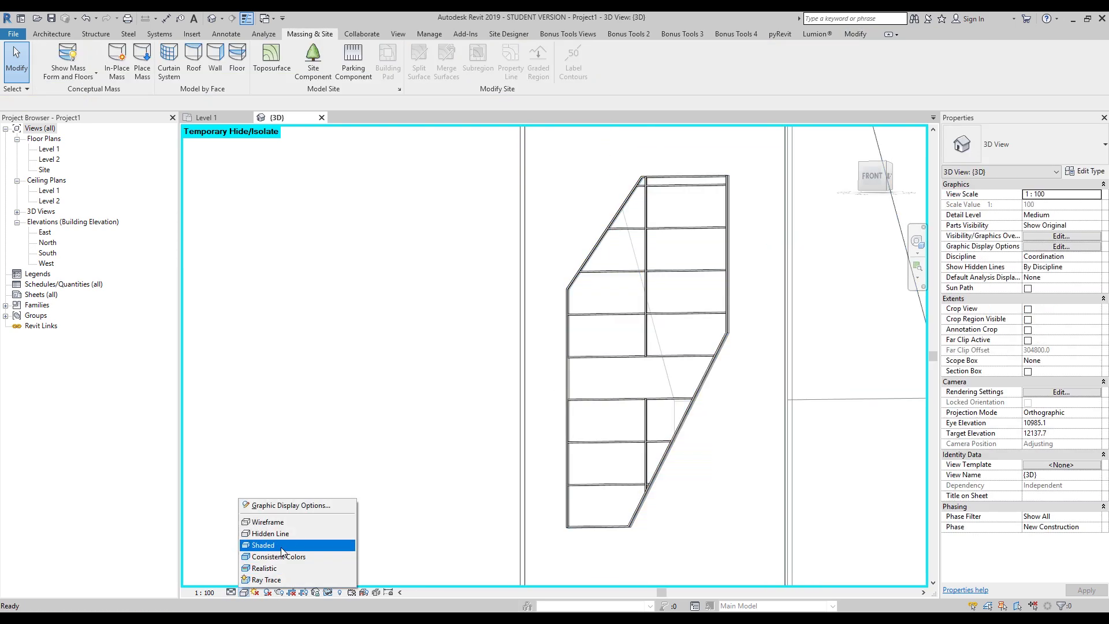
{"action": "left_click", "coordinate": [260, 547]}
{"action": "middle_click_drag", "start_coordinate": [386, 401], "coordinate": [578, 427], "text": "shift"}
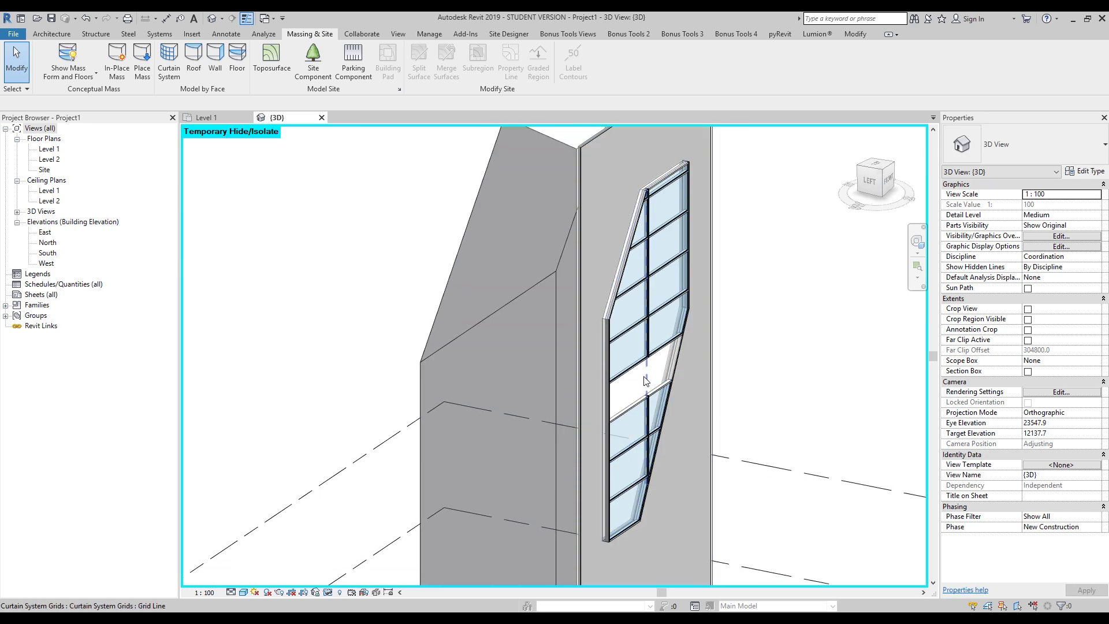
{"action": "middle_click_drag", "start_coordinate": [685, 388], "coordinate": [525, 383], "text": "shift"}
- Change both glazed panels in the row directly below the empty opening to the Solid system panel type
{"action": "scroll", "coordinate": [611, 414], "scroll_direction": "up", "scroll_amount": 3}
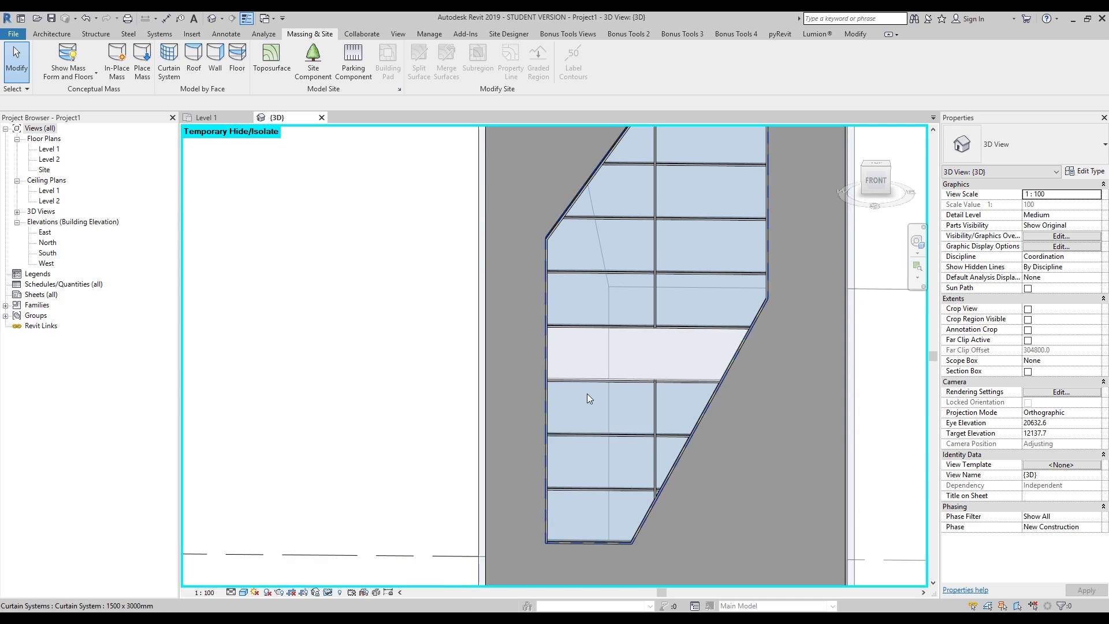
{"action": "scroll", "coordinate": [620, 401], "scroll_direction": "up", "scroll_amount": 3}
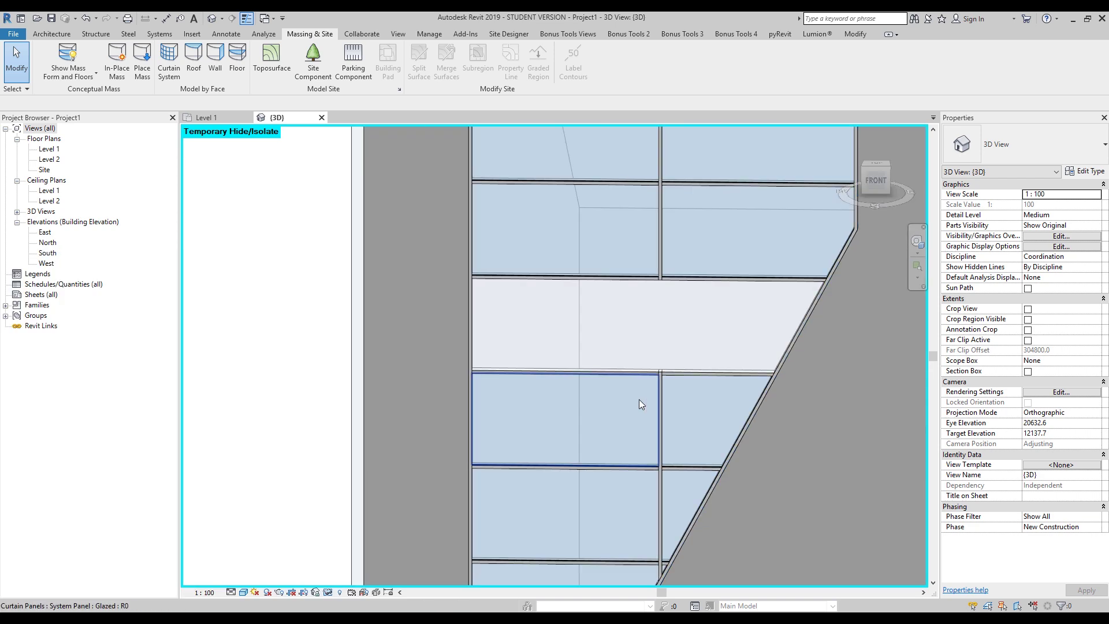
{"action": "left_click", "coordinate": [639, 400]}
{"action": "left_click", "coordinate": [1059, 147]}
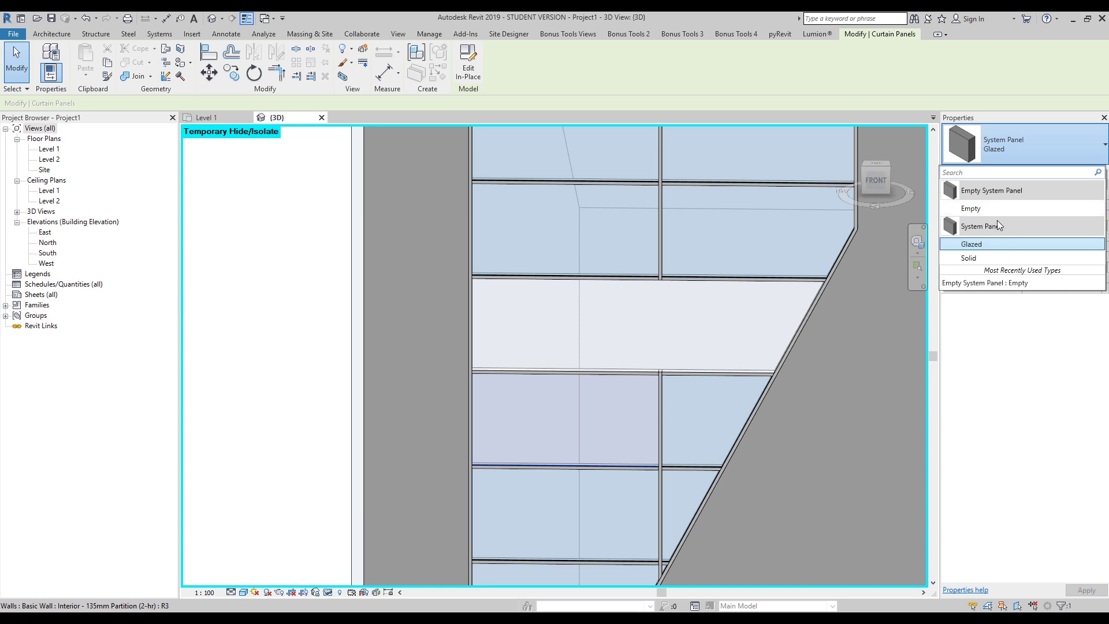
{"action": "left_click", "coordinate": [976, 258]}
{"action": "left_click", "coordinate": [711, 431]}
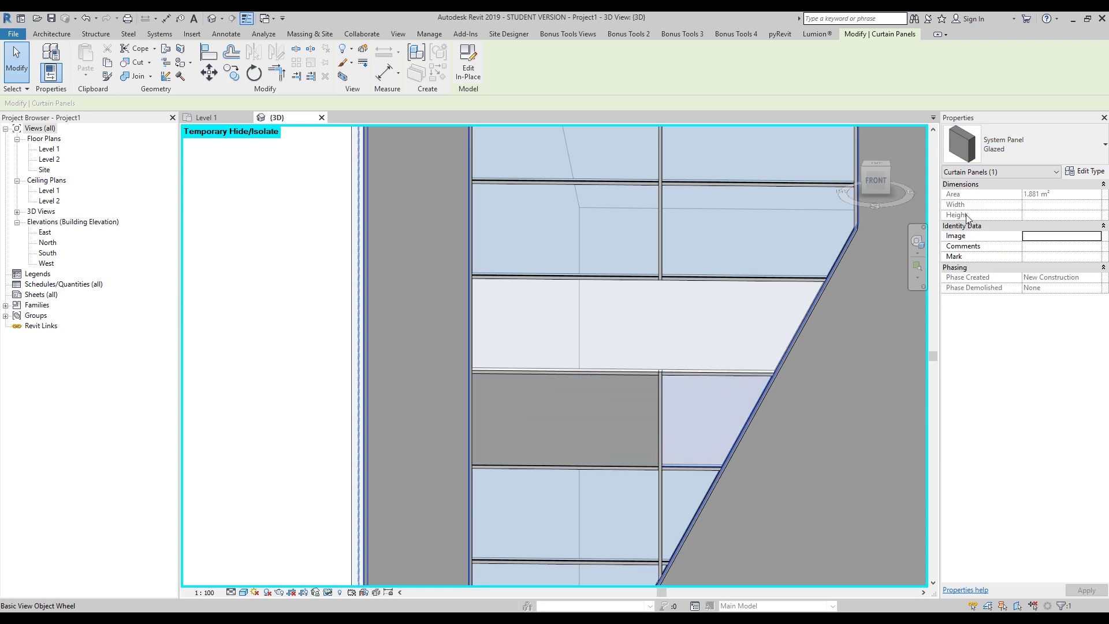
{"action": "left_click", "coordinate": [1041, 134]}
{"action": "left_click", "coordinate": [985, 263]}
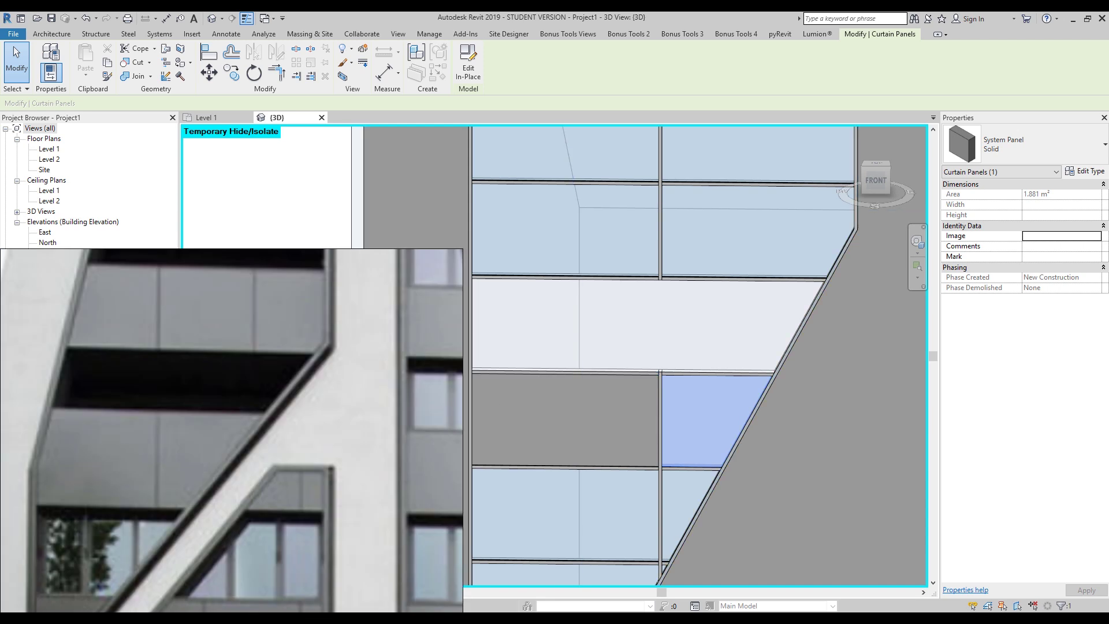
- Delete both horizontal mullion segments above the solid panels and the vertical mullion segment between the two solid panels
{"action": "left_click", "coordinate": [603, 371]}
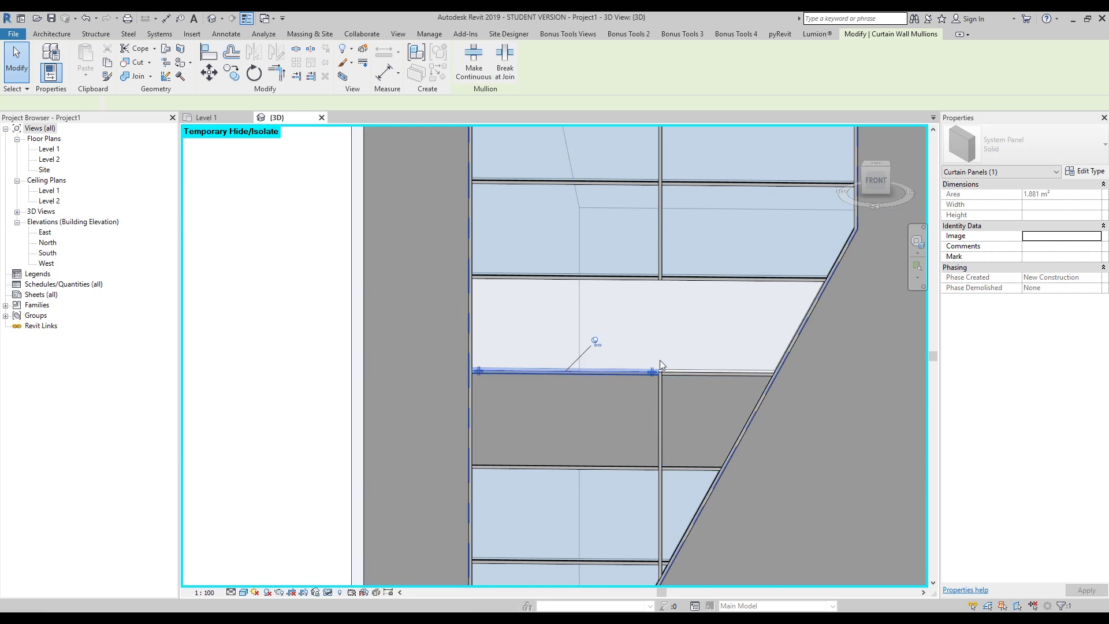
{"action": "left_click", "coordinate": [698, 373], "text": "ctrl"}
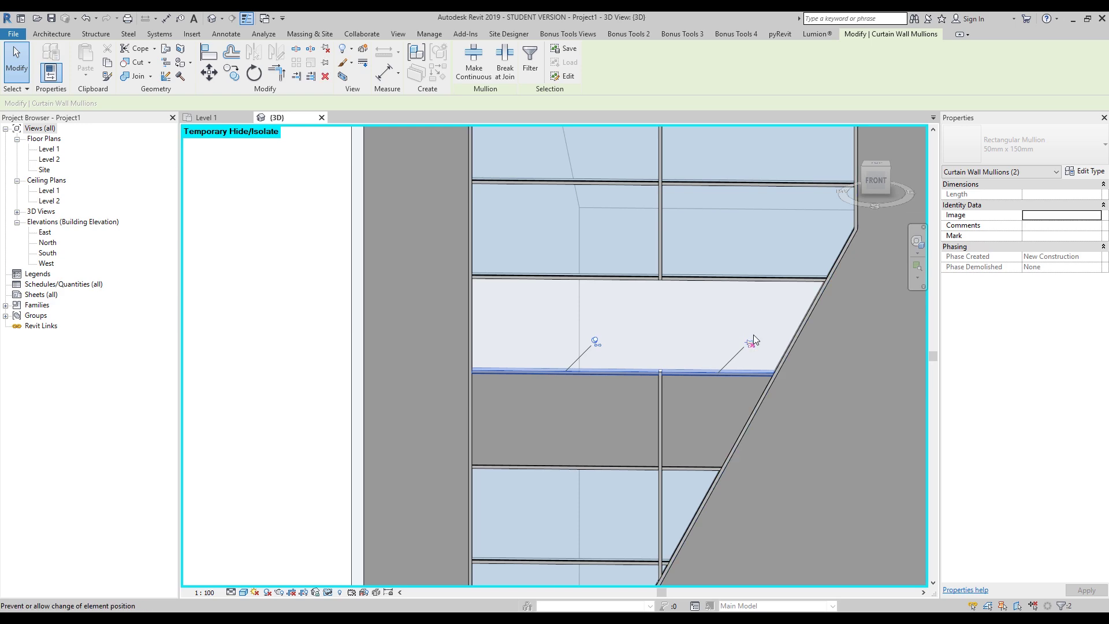
{"action": "key", "text": "Escape"}
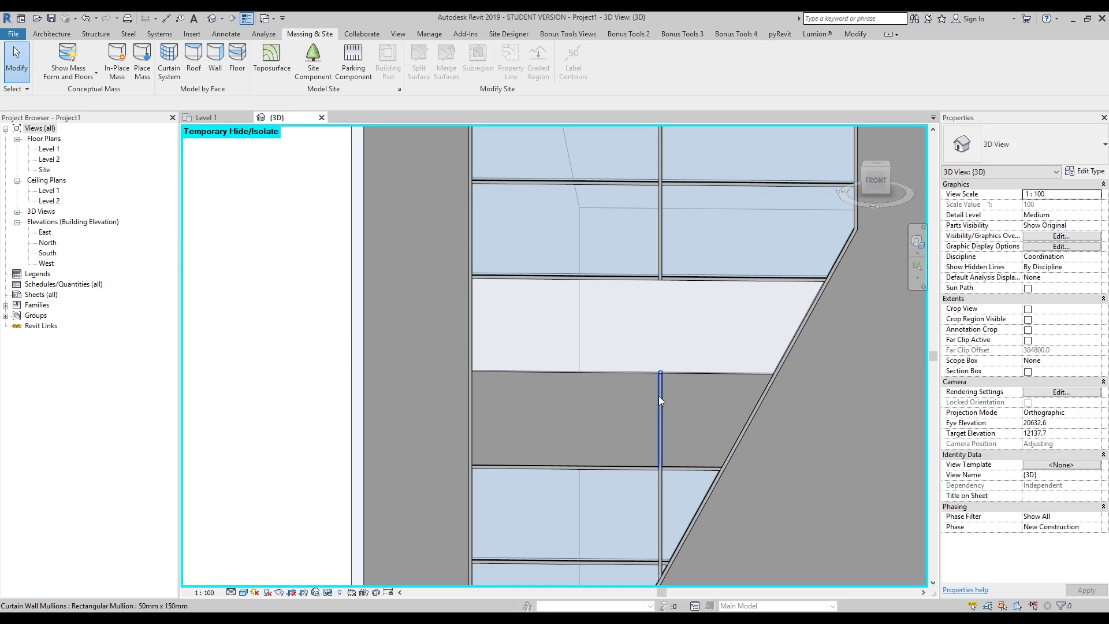
{"action": "left_click", "coordinate": [661, 394]}
{"action": "key", "text": "Delete"}
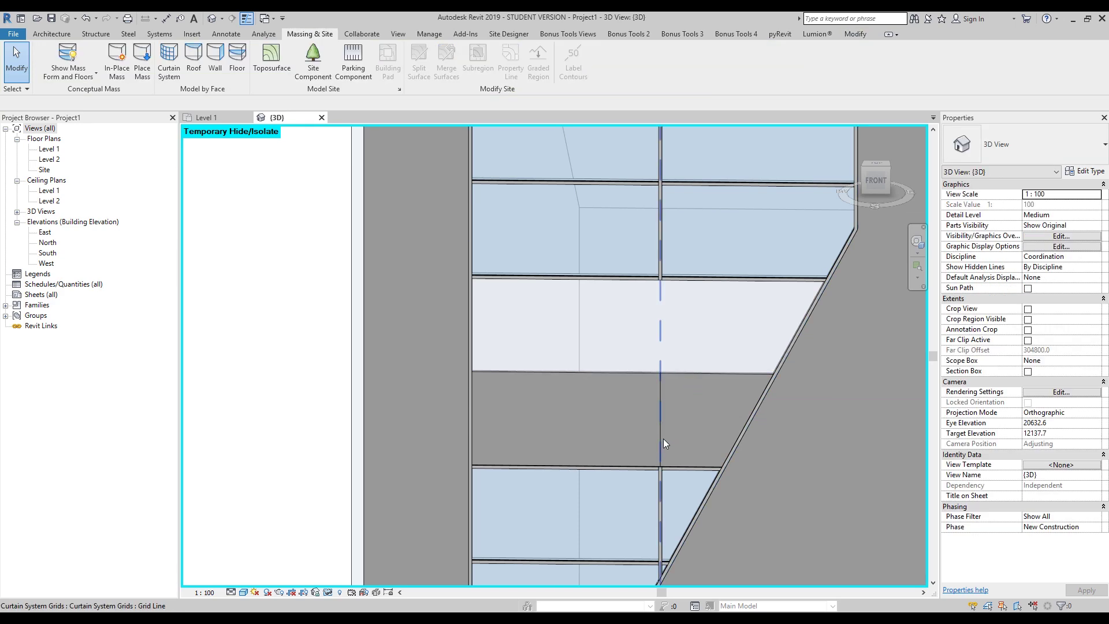
- Remove the vertical grid line segment between the two solid panels with Add/Remove Segments to merge them
{"action": "left_click", "coordinate": [659, 432]}
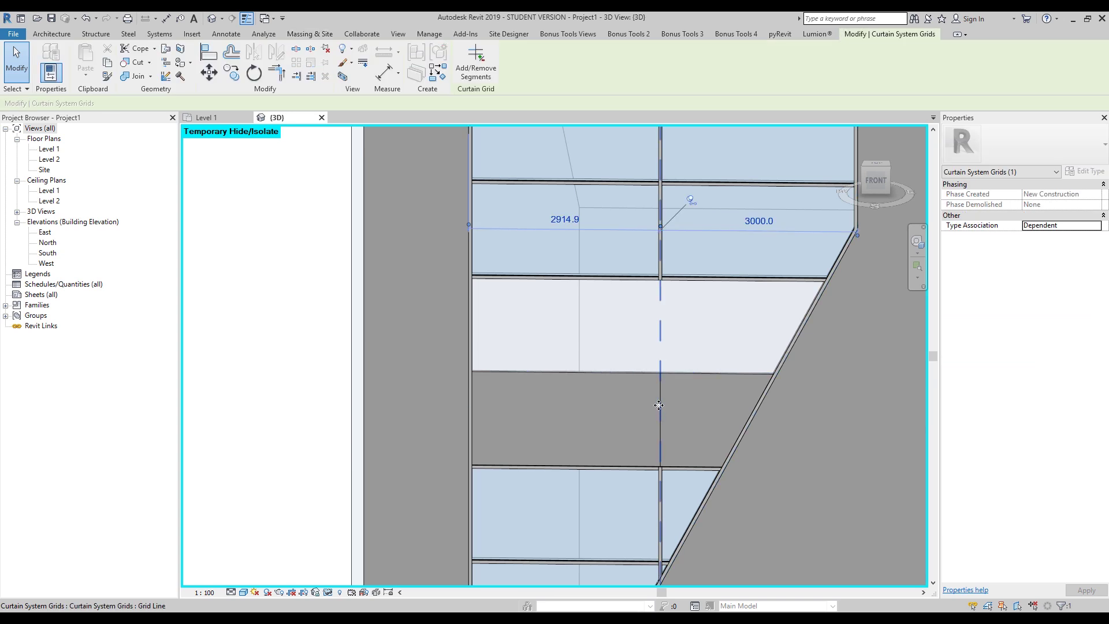
{"action": "left_click", "coordinate": [476, 61]}
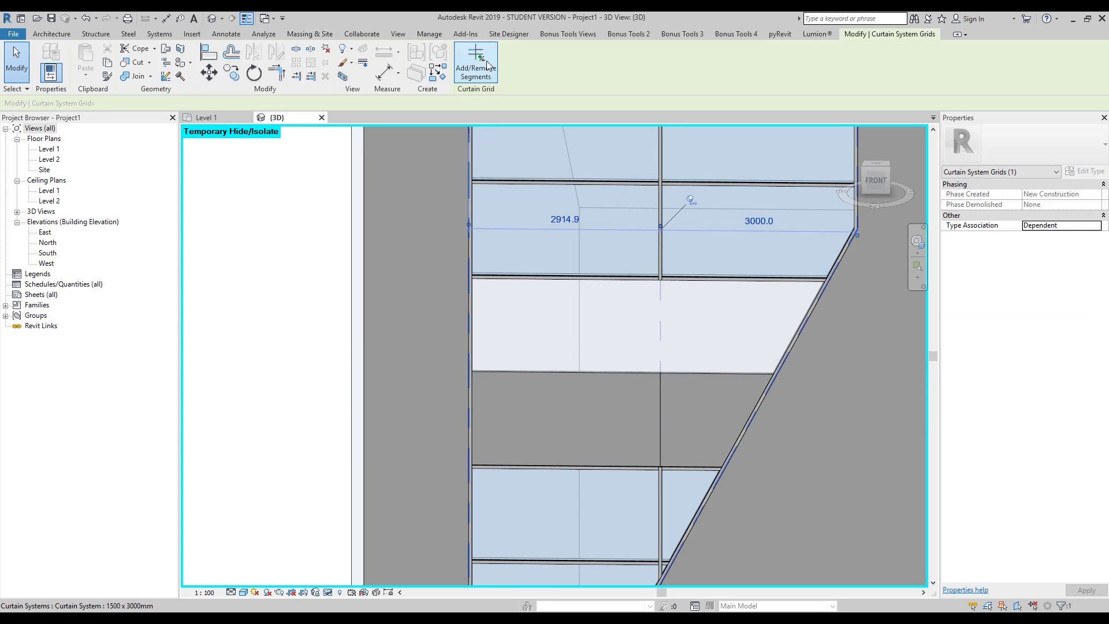
{"action": "left_click", "coordinate": [660, 390]}
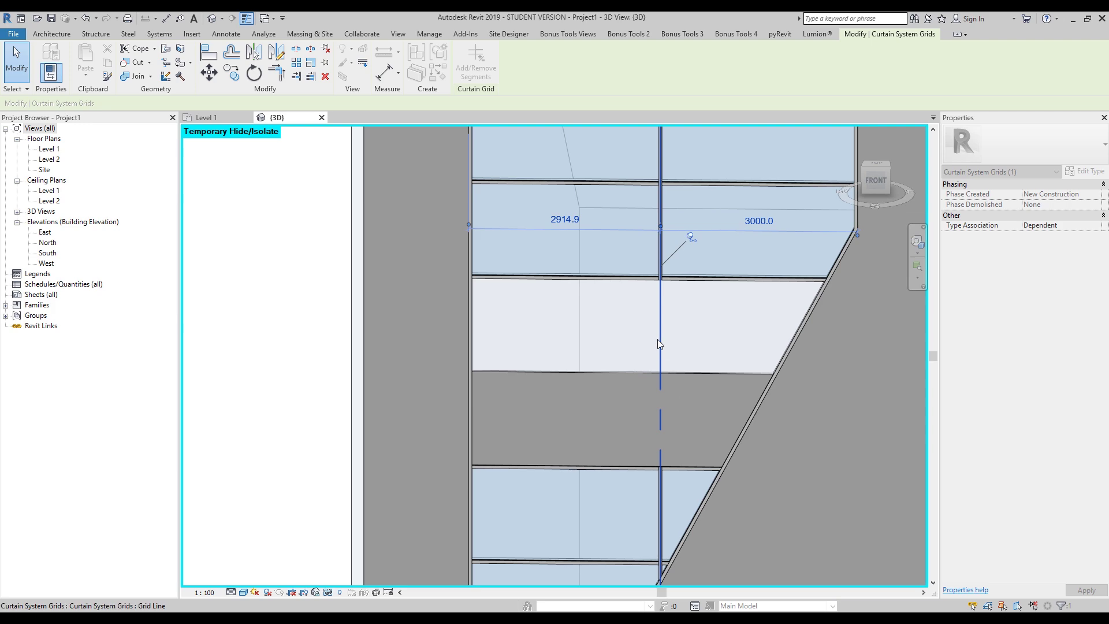
{"action": "key", "text": "Escape"}
{"action": "key", "text": "Escape"}
{"action": "scroll", "coordinate": [749, 404], "scroll_direction": "down", "scroll_amount": 2}
{"action": "middle_click_drag", "start_coordinate": [749, 405], "coordinate": [630, 351]}
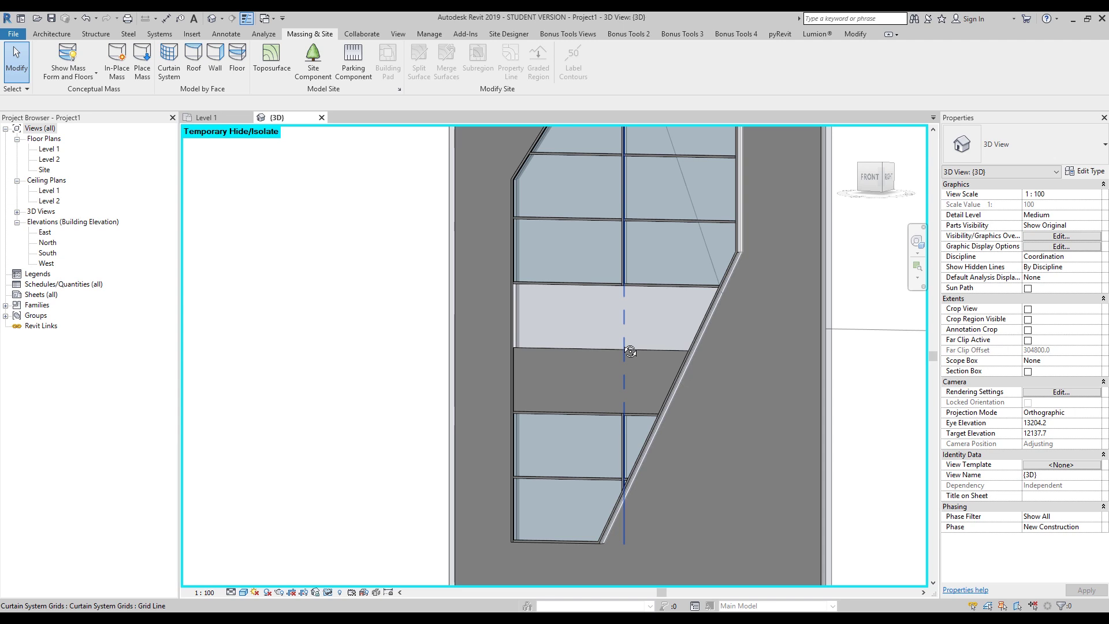
- Examine the window's edge mullions and the mass's uncovered sloped base, comparing the facade with the reference photo
{"action": "left_click", "coordinate": [707, 327]}
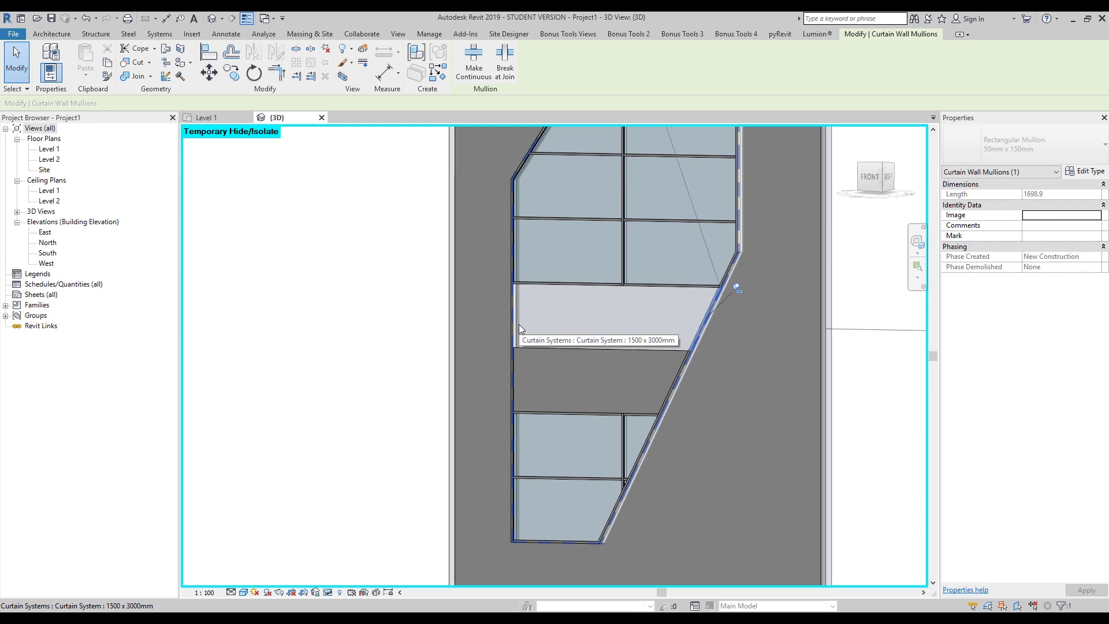
{"action": "left_click", "coordinate": [354, 388]}
{"action": "scroll", "coordinate": [408, 421], "scroll_direction": "down", "scroll_amount": 2}
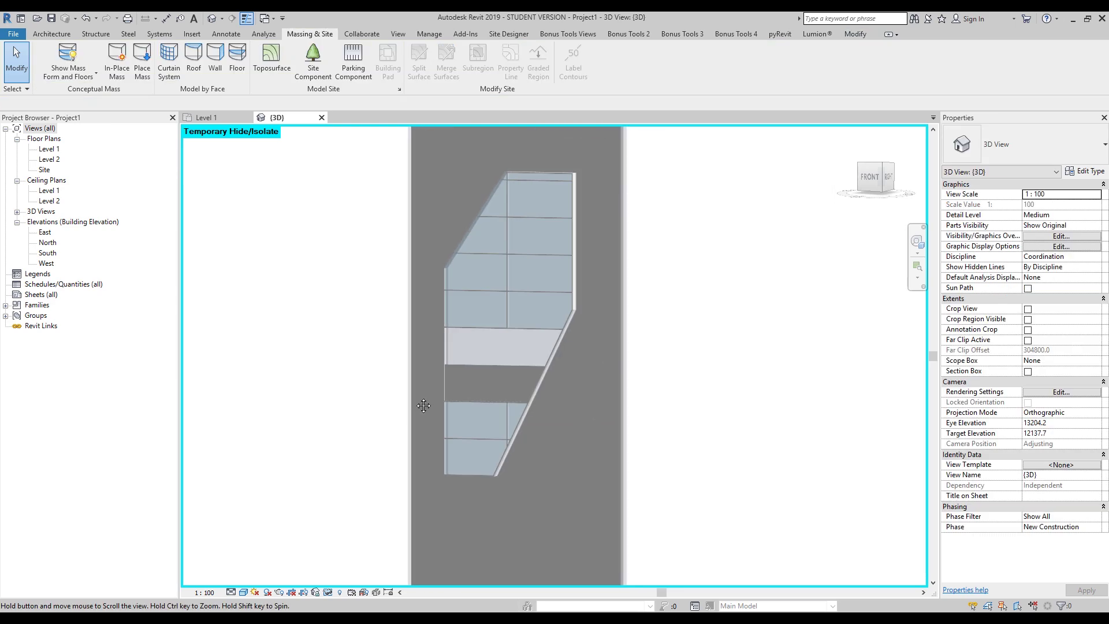
{"action": "scroll", "coordinate": [490, 377], "scroll_direction": "down", "scroll_amount": 1}
{"action": "middle_click_drag", "start_coordinate": [490, 373], "coordinate": [544, 197], "text": "shift"}
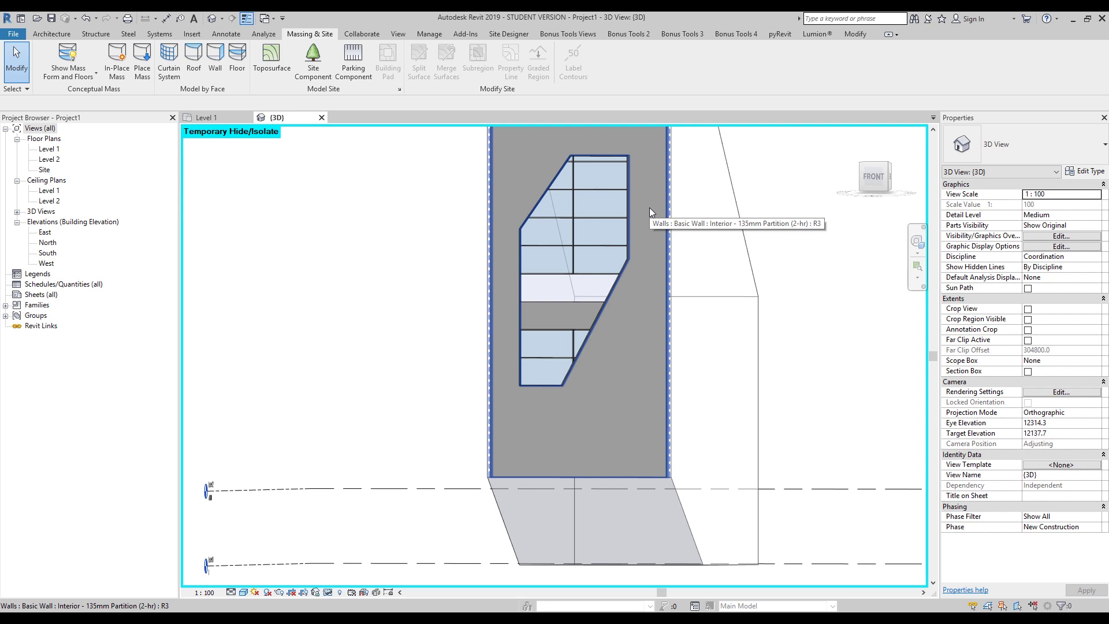
{"action": "middle_click_drag", "start_coordinate": [592, 475], "coordinate": [620, 307], "text": "shift"}
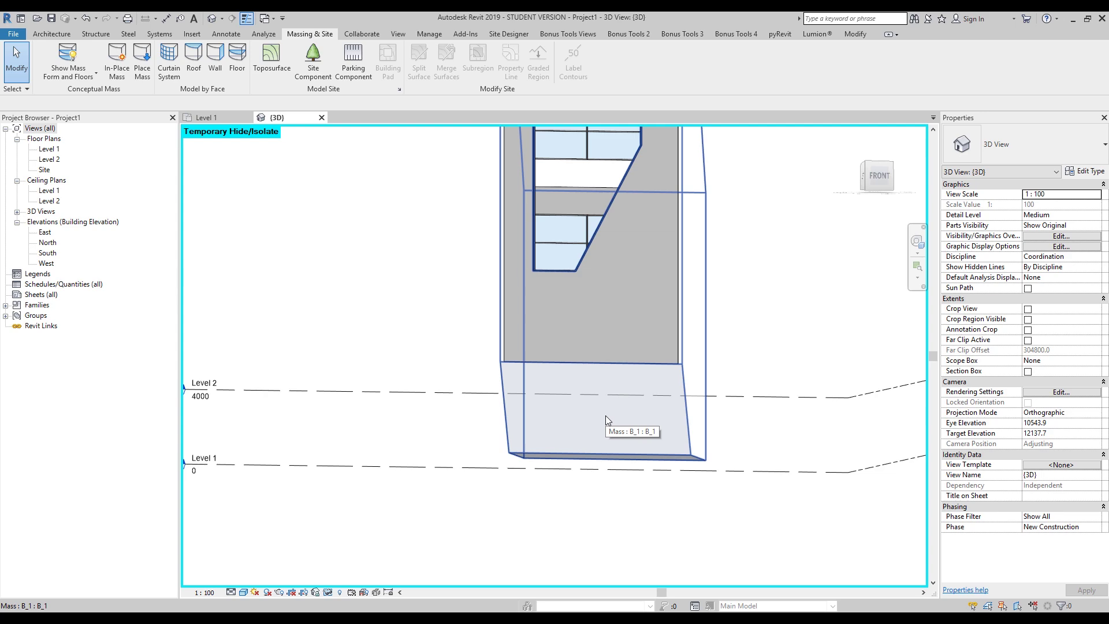
{"action": "middle_click_drag", "start_coordinate": [605, 415], "coordinate": [751, 446], "text": "shift"}
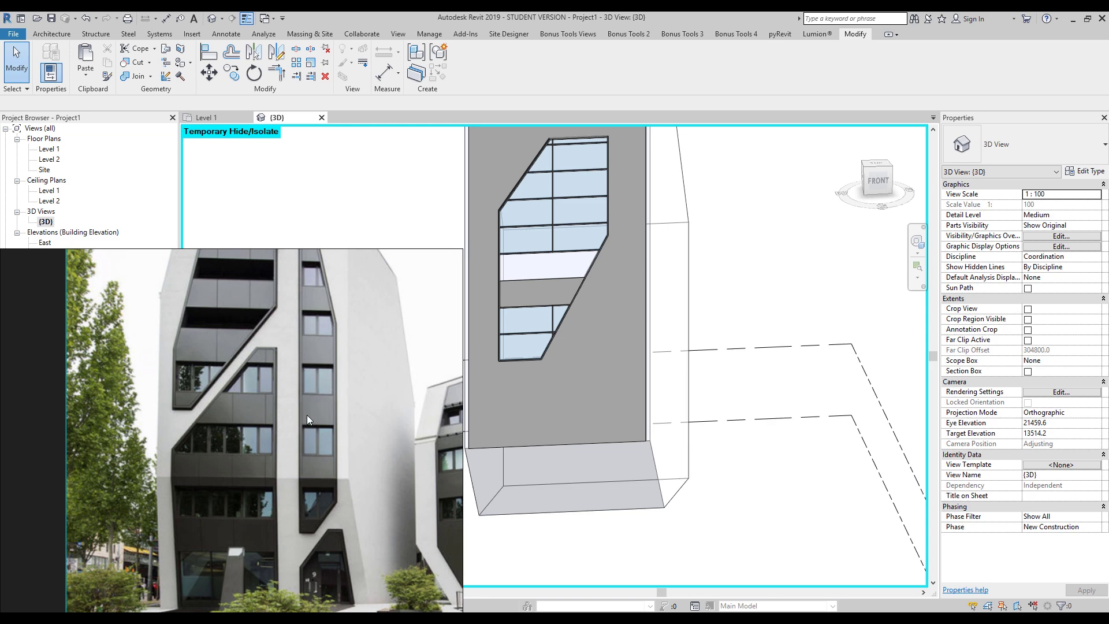
{"action": "mouse_move", "coordinate": [415, 619]}
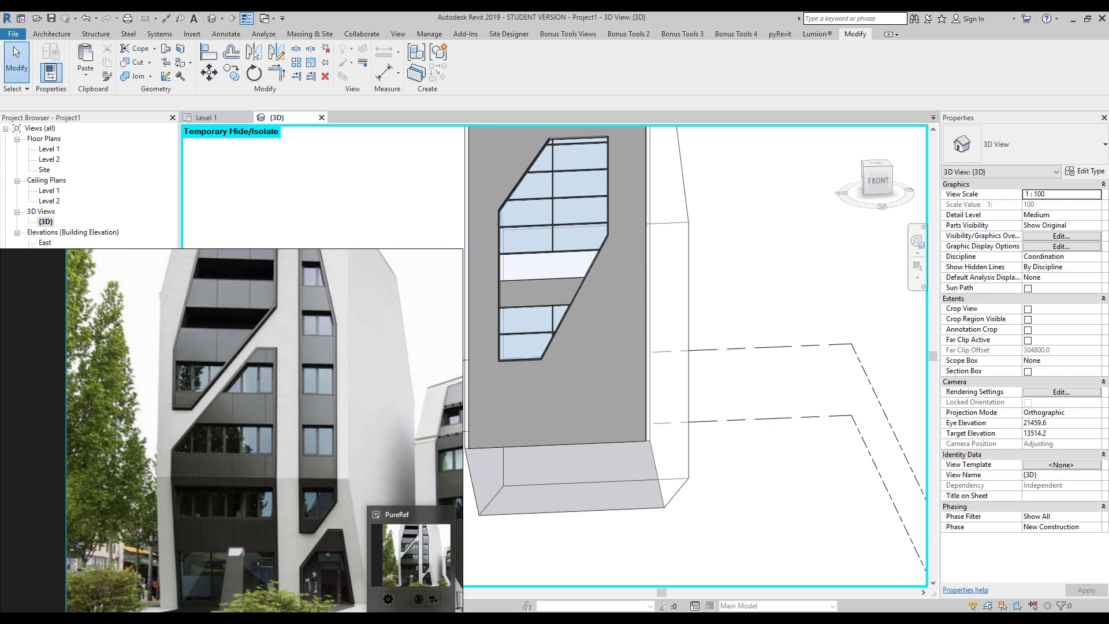
- Delete the front wall together with the whole curtain system, its panels and mullions
{"action": "scroll", "coordinate": [453, 466], "scroll_direction": "down", "scroll_amount": 2}
{"action": "middle_click_drag", "start_coordinate": [453, 465], "coordinate": [505, 361], "text": "shift"}
{"action": "left_click_drag", "start_coordinate": [383, 151], "coordinate": [642, 473]}
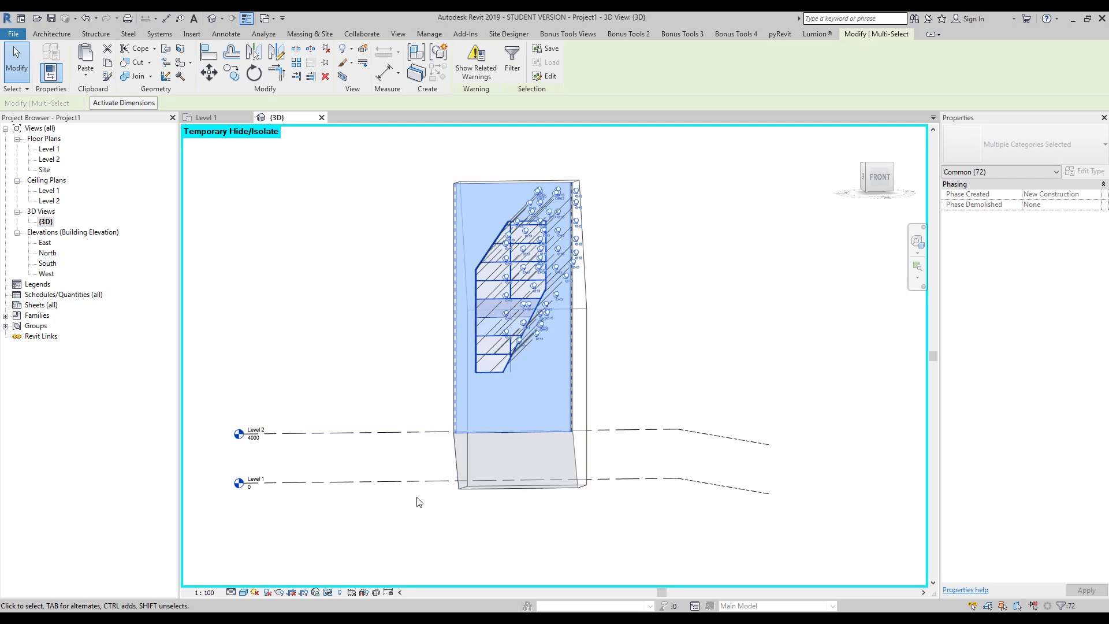
{"action": "key", "text": "Delete"}
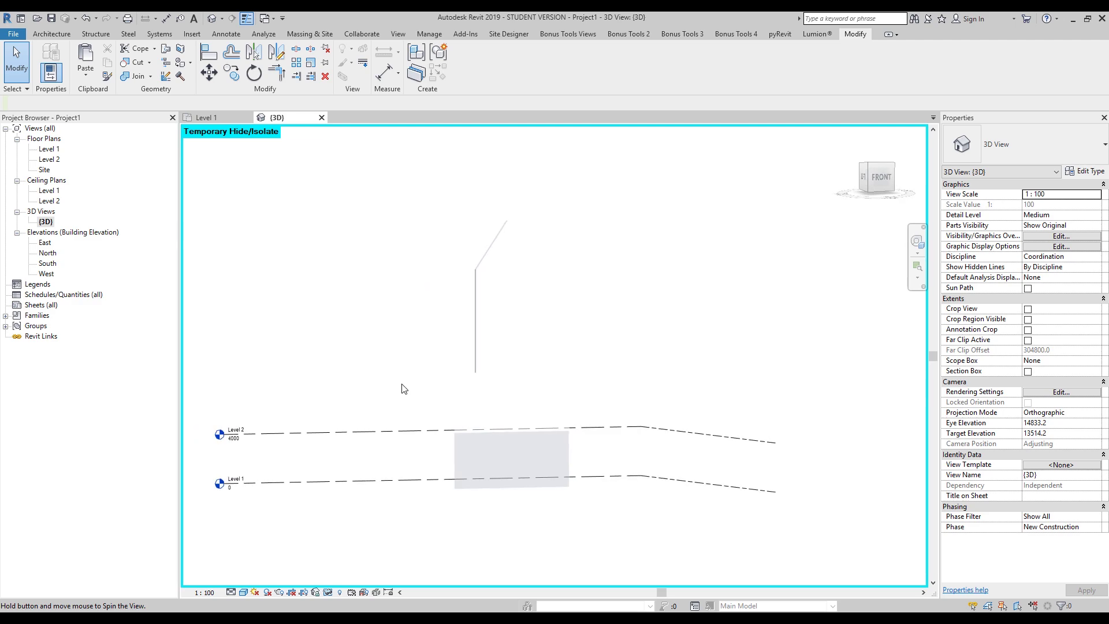
- Open mass B_1 for in-place editing and orient the 3D view to Front
{"action": "left_click", "coordinate": [495, 410]}
{"action": "left_click", "coordinate": [471, 81]}
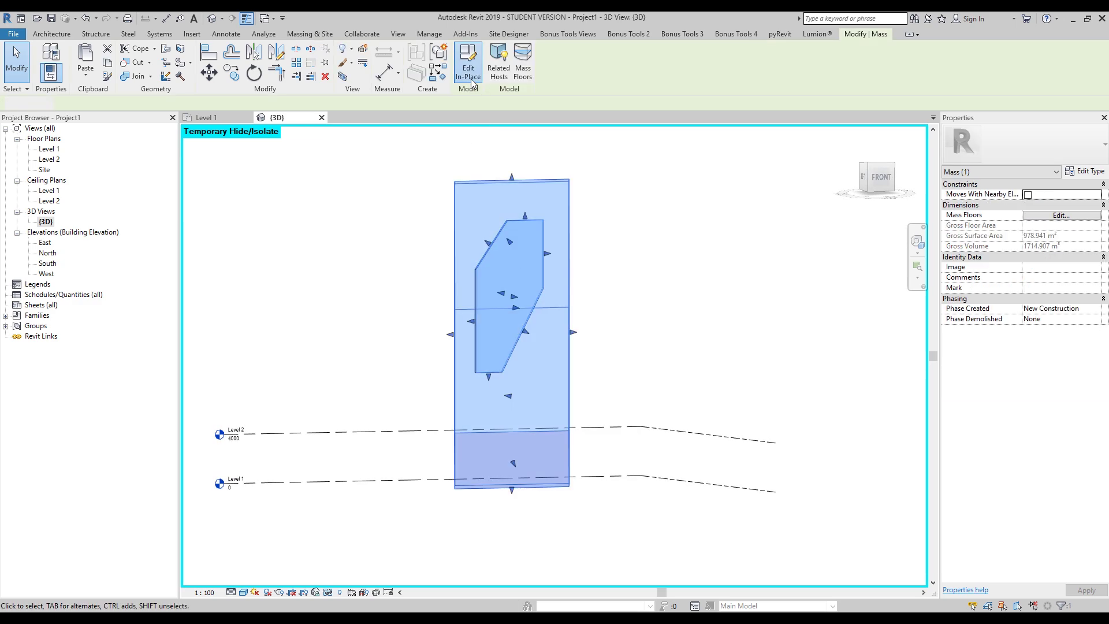
{"action": "middle_click_drag", "start_coordinate": [503, 416], "coordinate": [513, 441], "text": "shift"}
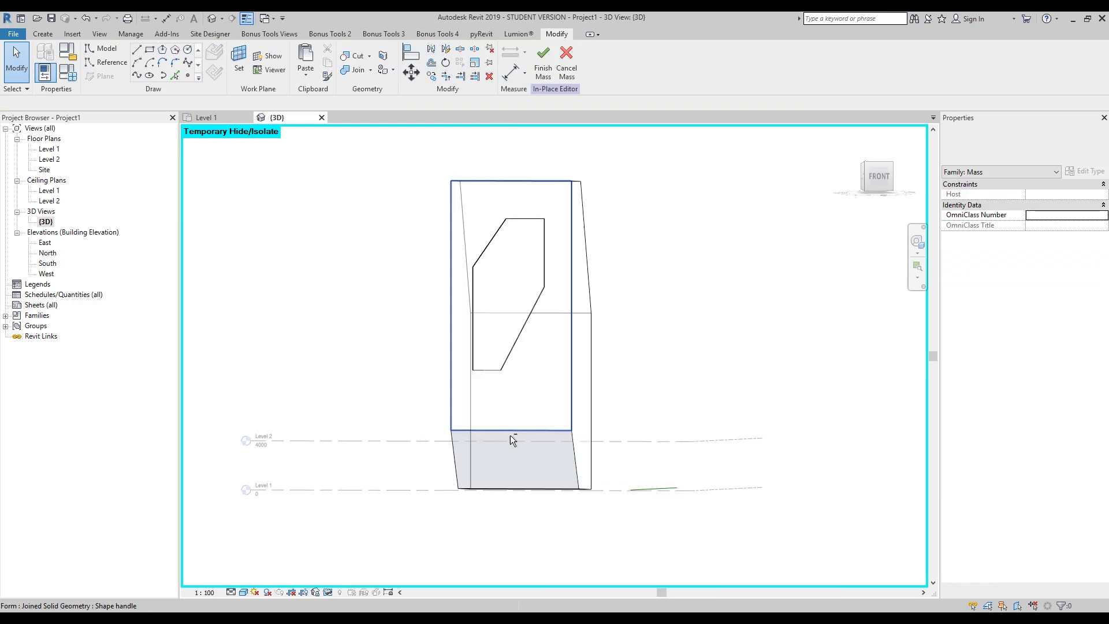
{"action": "left_click", "coordinate": [888, 189]}
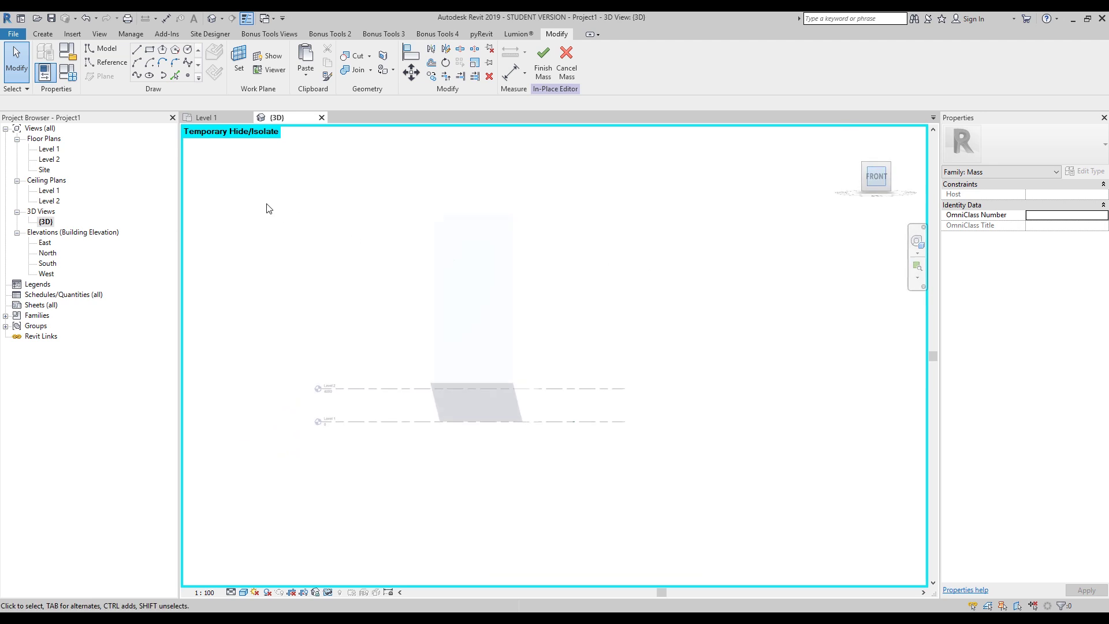
- Draw connected lines on the front face: up about 4885 mm from its lower edge, diagonally up, 1700 mm across, and vertically back to the edge
{"action": "left_click", "coordinate": [136, 50]}
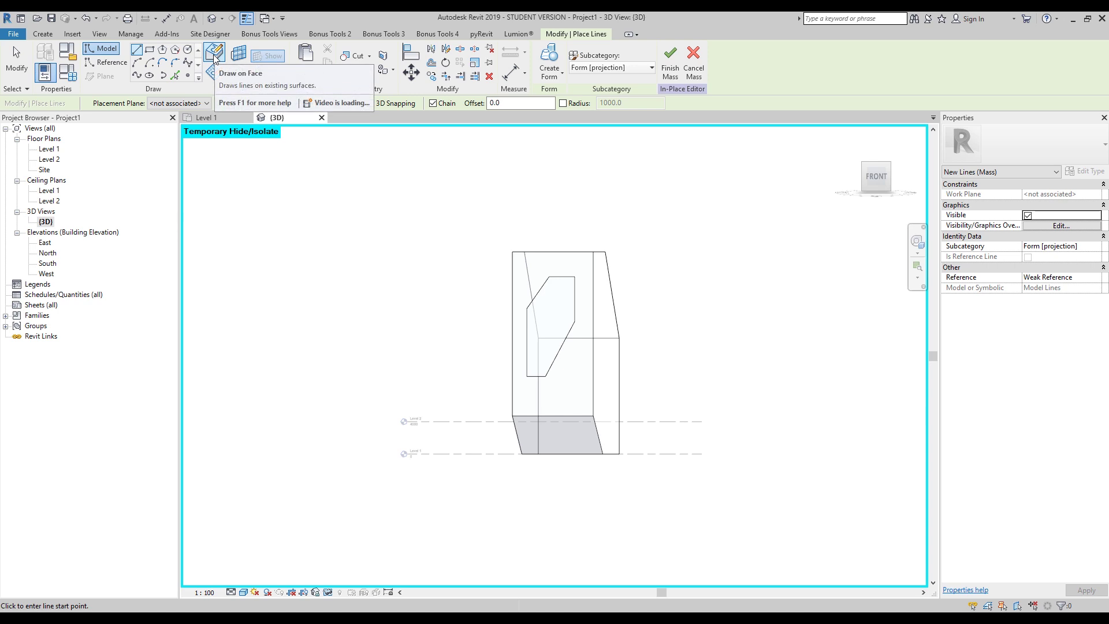
{"action": "left_click", "coordinate": [216, 58]}
{"action": "scroll", "coordinate": [639, 416], "scroll_direction": "up", "scroll_amount": 5}
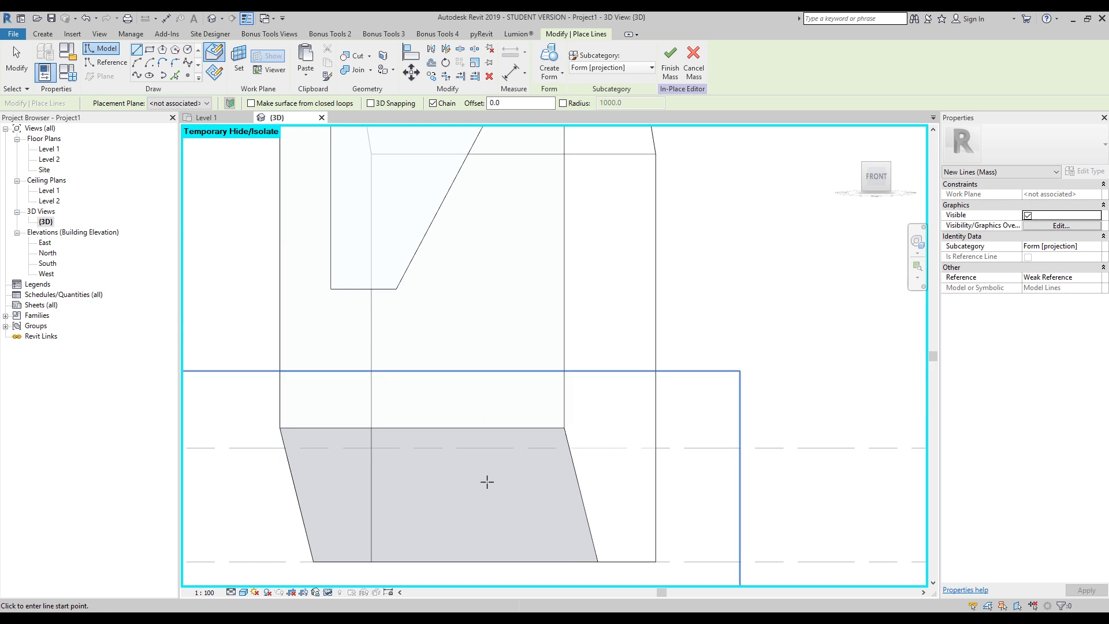
{"action": "left_click", "coordinate": [458, 427]}
{"action": "scroll", "coordinate": [453, 389], "scroll_direction": "up", "scroll_amount": 2}
{"action": "left_click", "coordinate": [455, 240]}
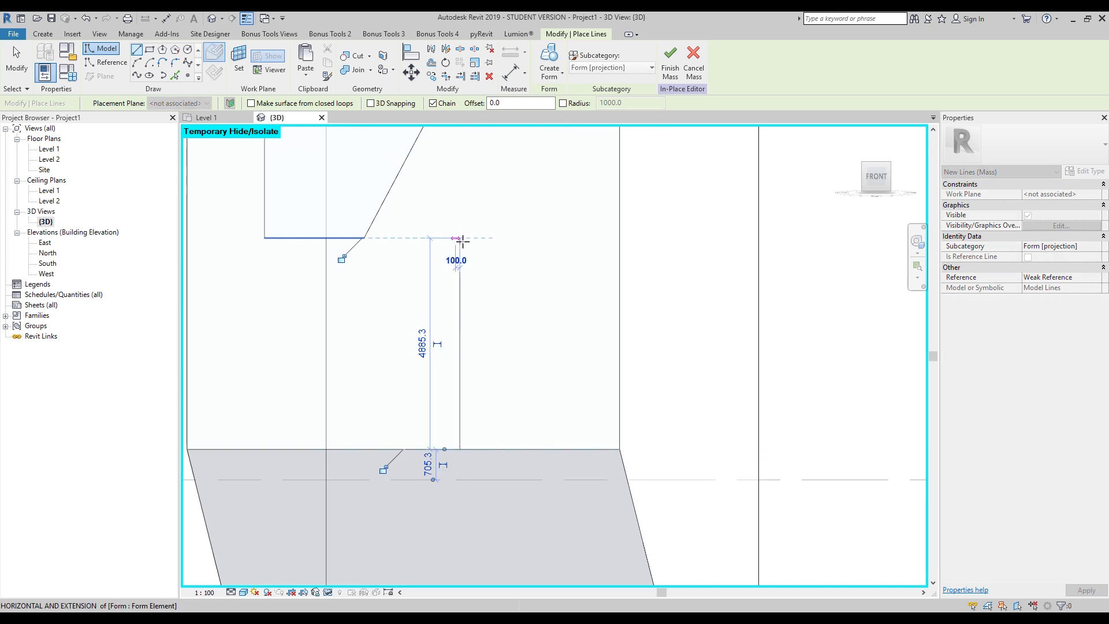
{"action": "left_click", "coordinate": [545, 176]}
{"action": "left_click", "coordinate": [598, 174]}
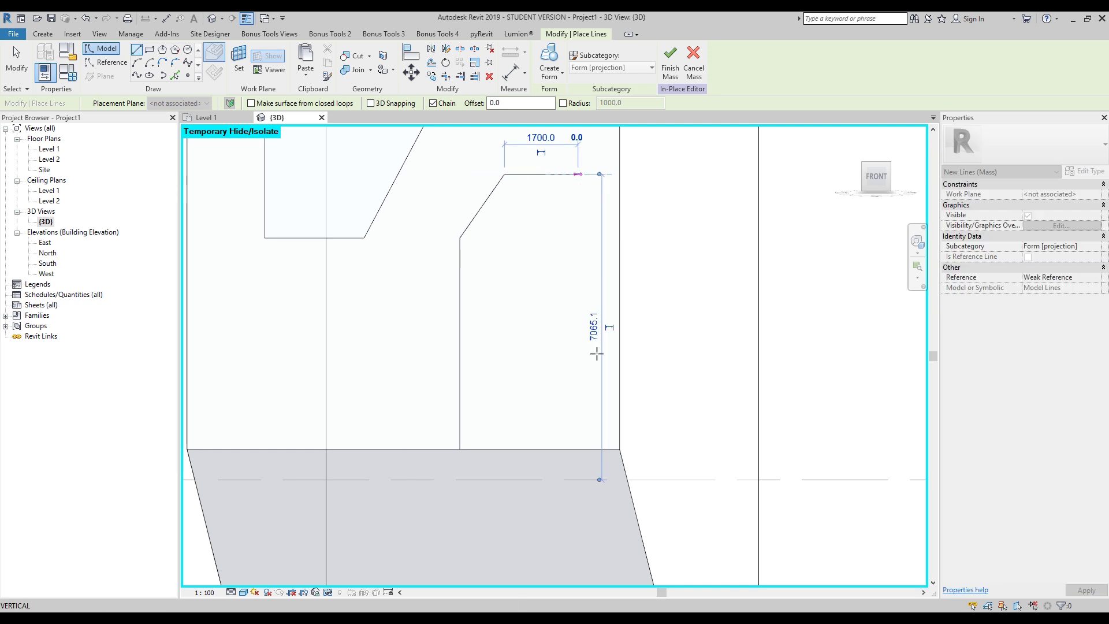
{"action": "left_click", "coordinate": [576, 450]}
{"action": "middle_click_drag", "start_coordinate": [538, 536], "coordinate": [537, 478]}
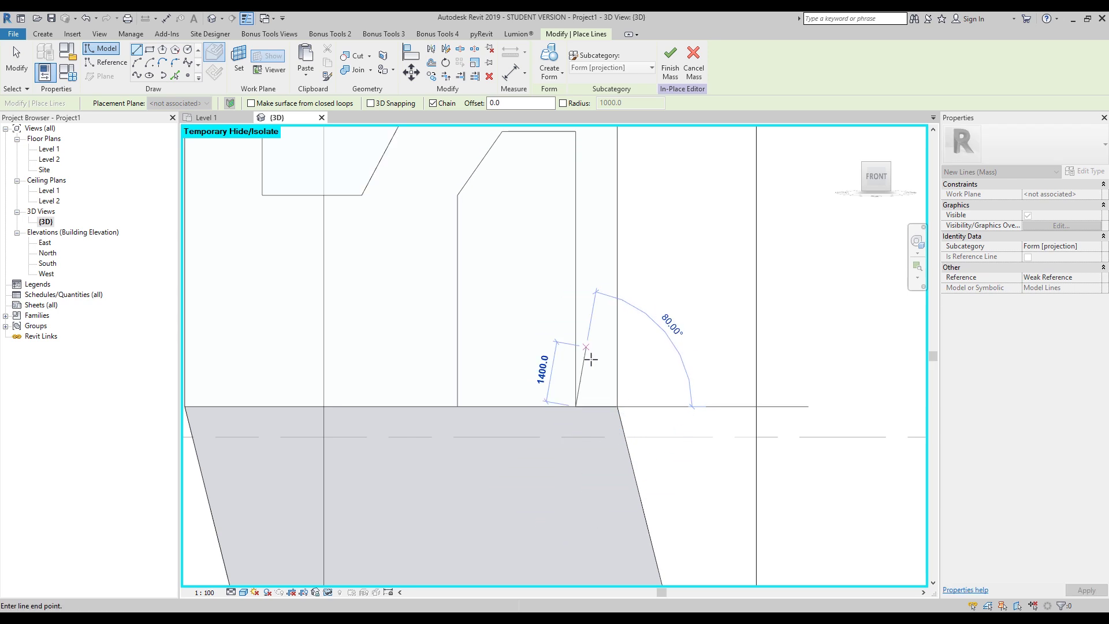
{"action": "key", "text": "Escape"}
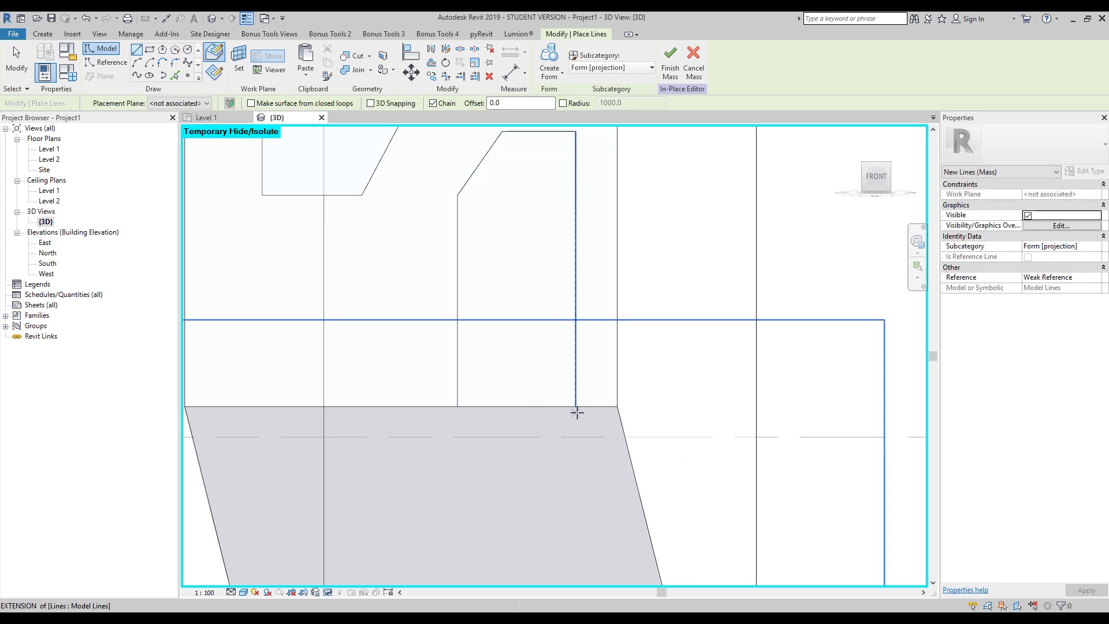
- Draw a closed four-sided outline on the sloped base: 2600 mm down, horizontally across, diagonally back up, and 2732.4 mm along the shared edge
{"action": "left_click", "coordinate": [575, 408]}
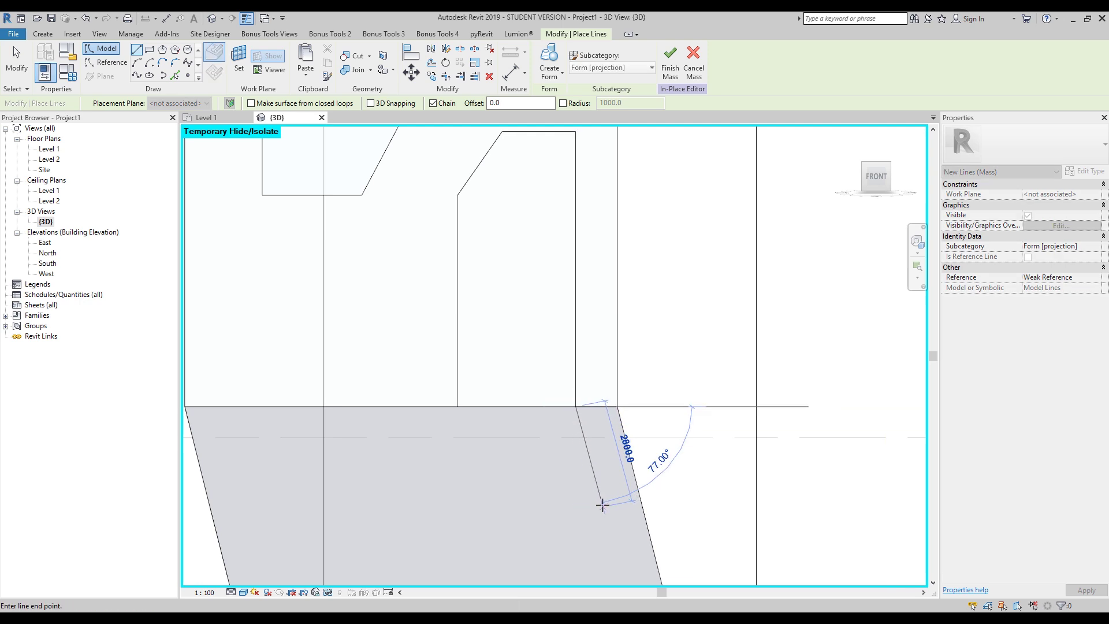
{"action": "left_click", "coordinate": [576, 502]}
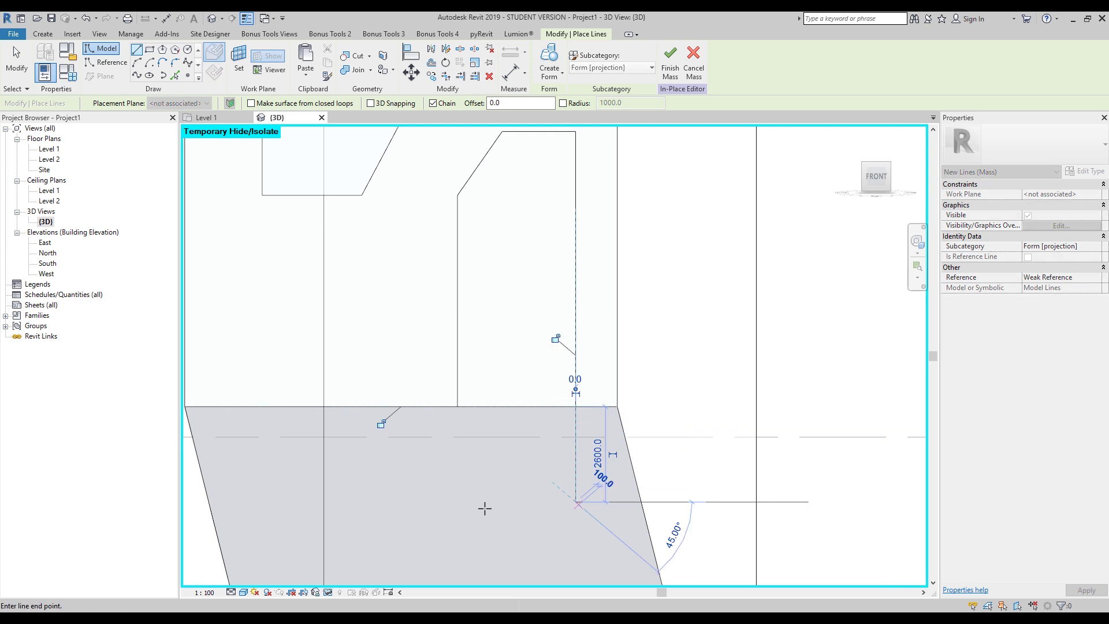
{"action": "left_click", "coordinate": [485, 501]}
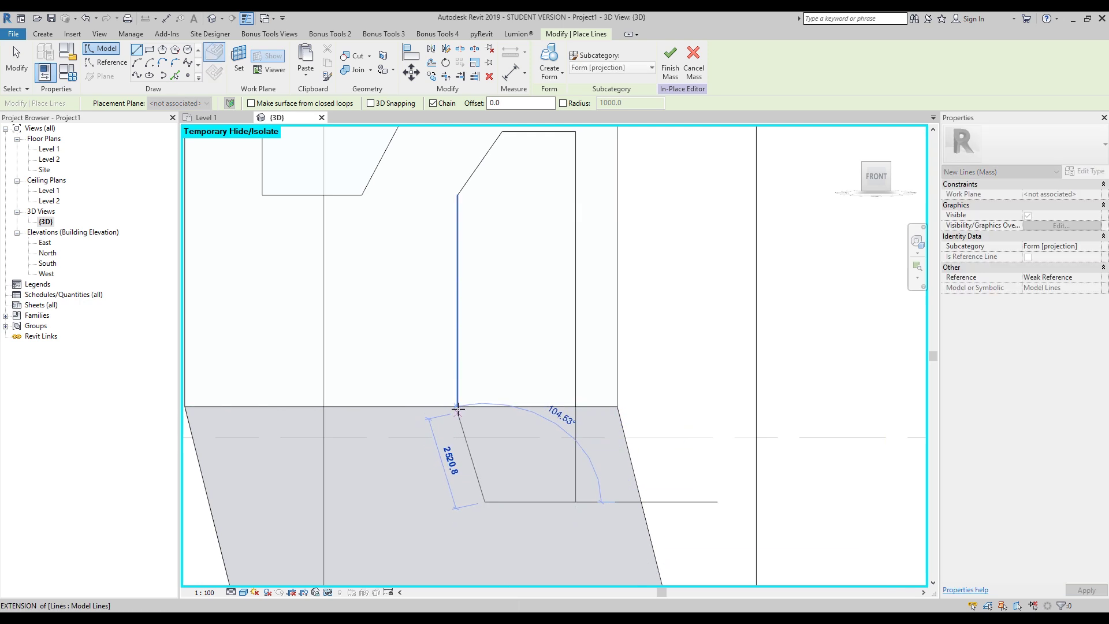
{"action": "left_click", "coordinate": [458, 406]}
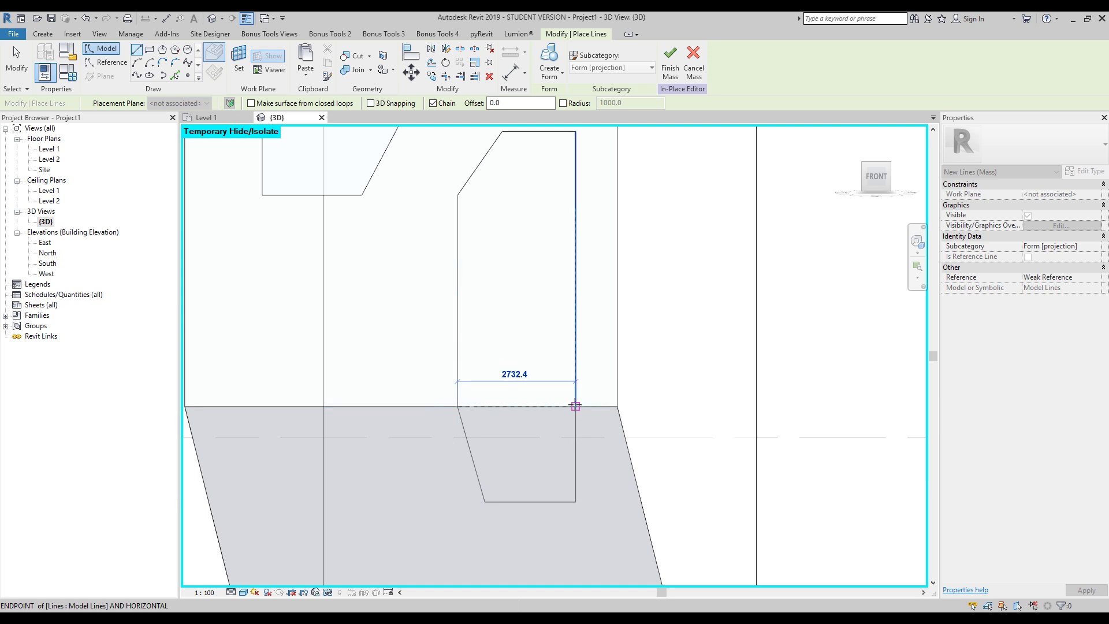
{"action": "key", "text": "Escape"}
{"action": "key", "text": "Escape"}
- Create a solid form from the closed outline on the sloped base and set its depth to 250 mm
{"action": "key", "text": "Tab"}
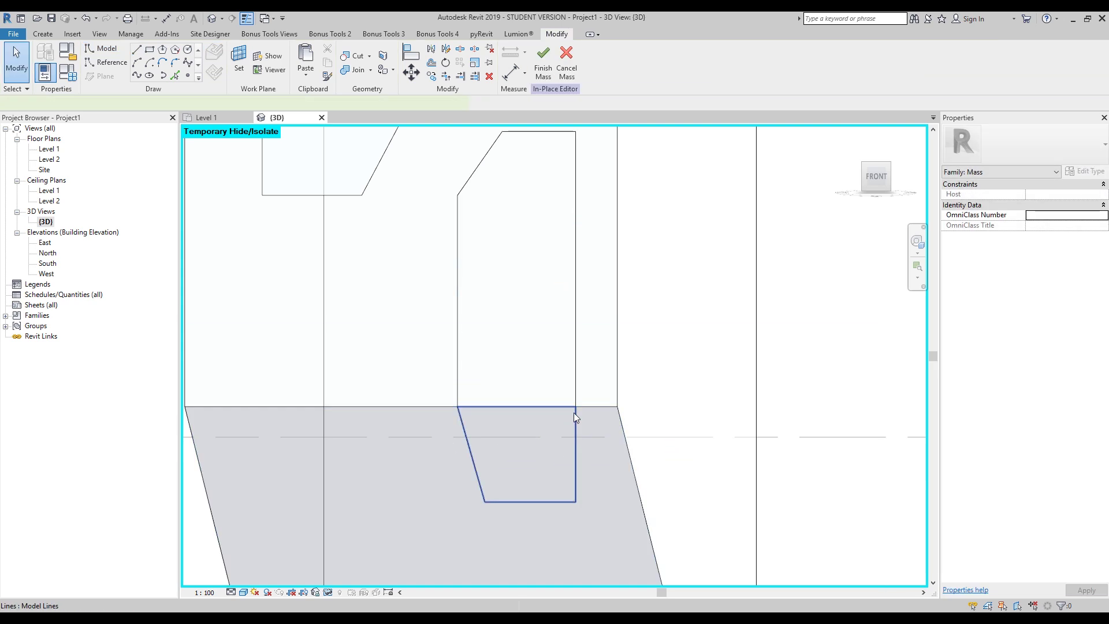
{"action": "left_click", "coordinate": [566, 417]}
{"action": "left_click", "coordinate": [550, 60]}
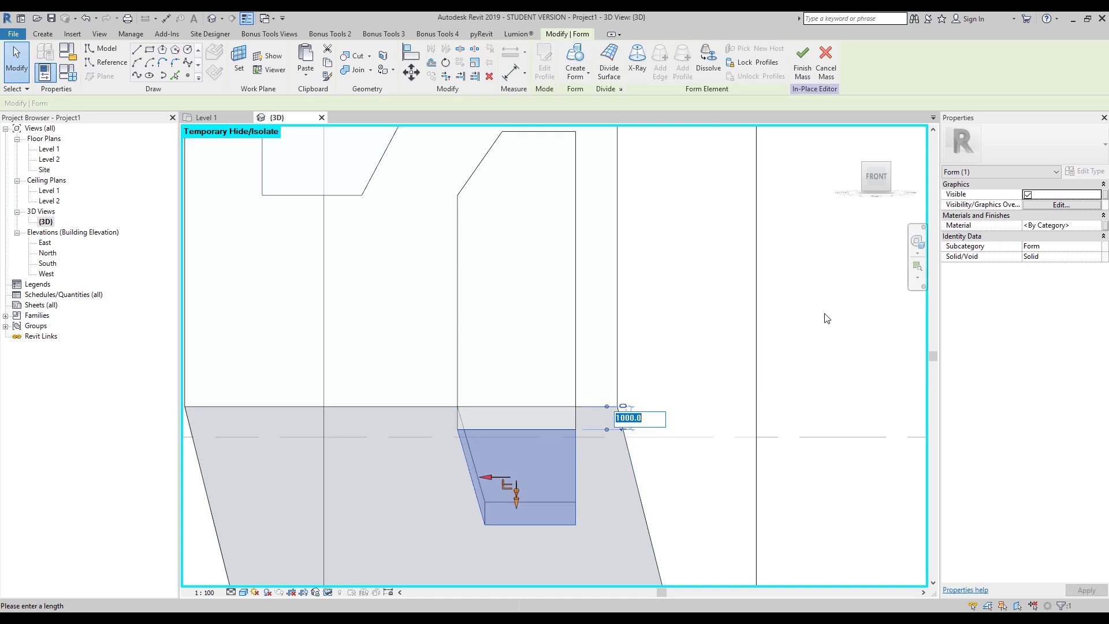
{"action": "type", "text": "25"}
{"action": "key", "text": "Return"}
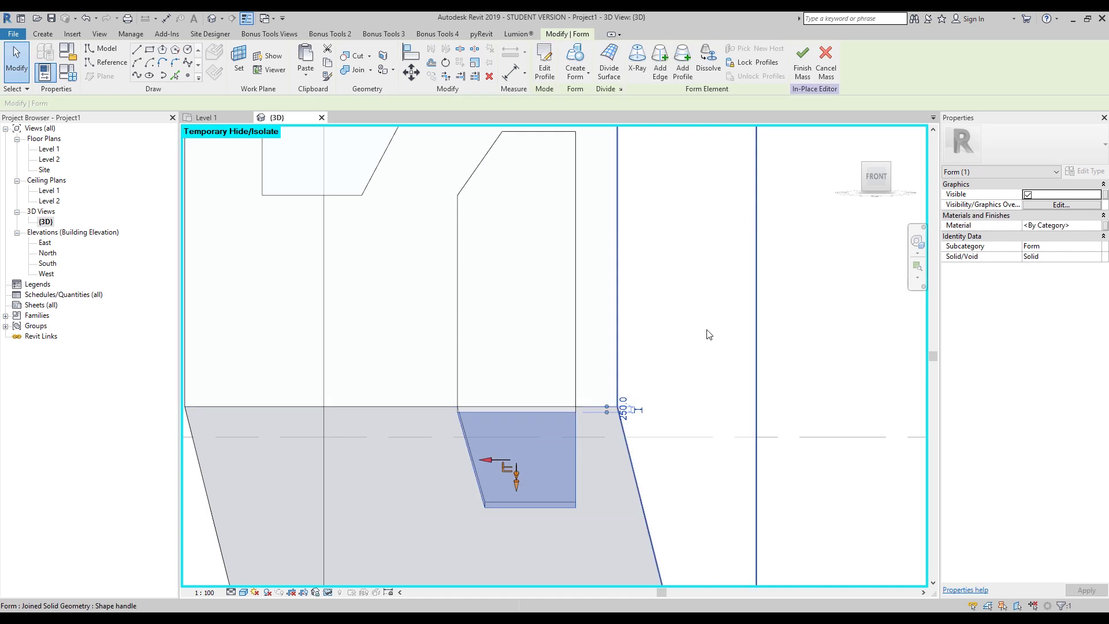
- Close the upper outline on the front face with a line along its lower edge, between the two vertical lines
{"action": "left_click", "coordinate": [608, 370]}
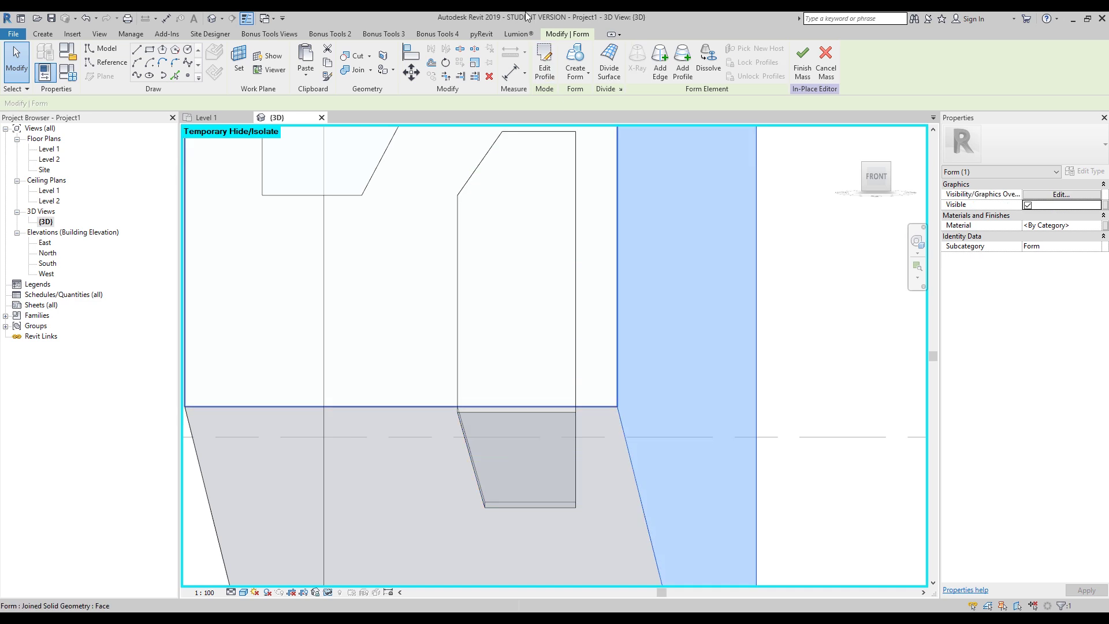
{"action": "left_click", "coordinate": [136, 50]}
{"action": "left_click", "coordinate": [458, 398]}
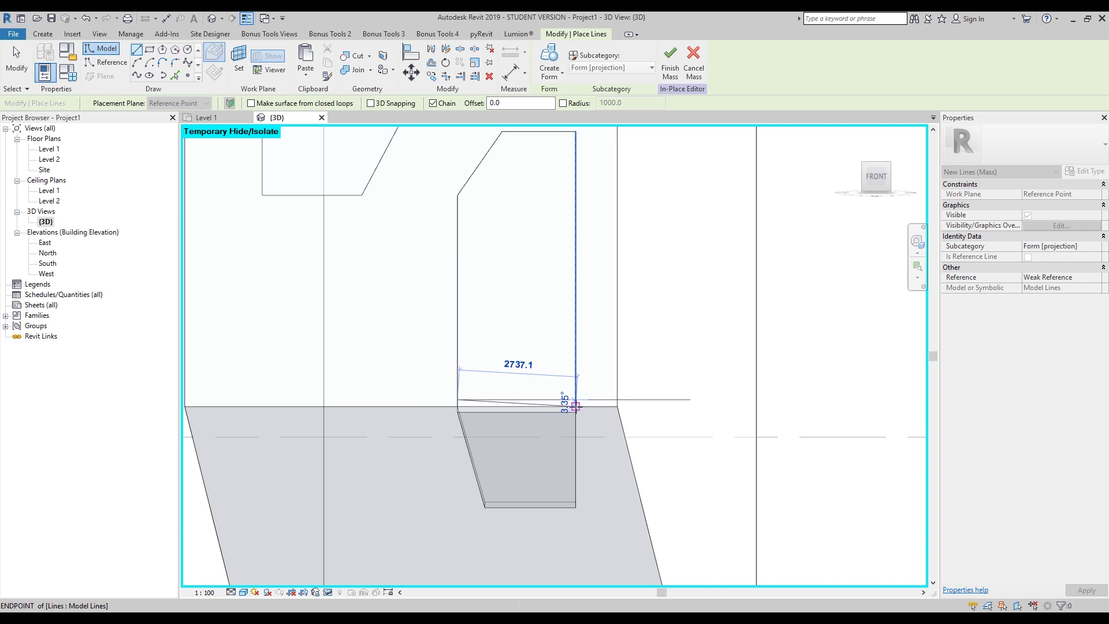
{"action": "scroll", "coordinate": [532, 404], "scroll_direction": "up", "scroll_amount": 2}
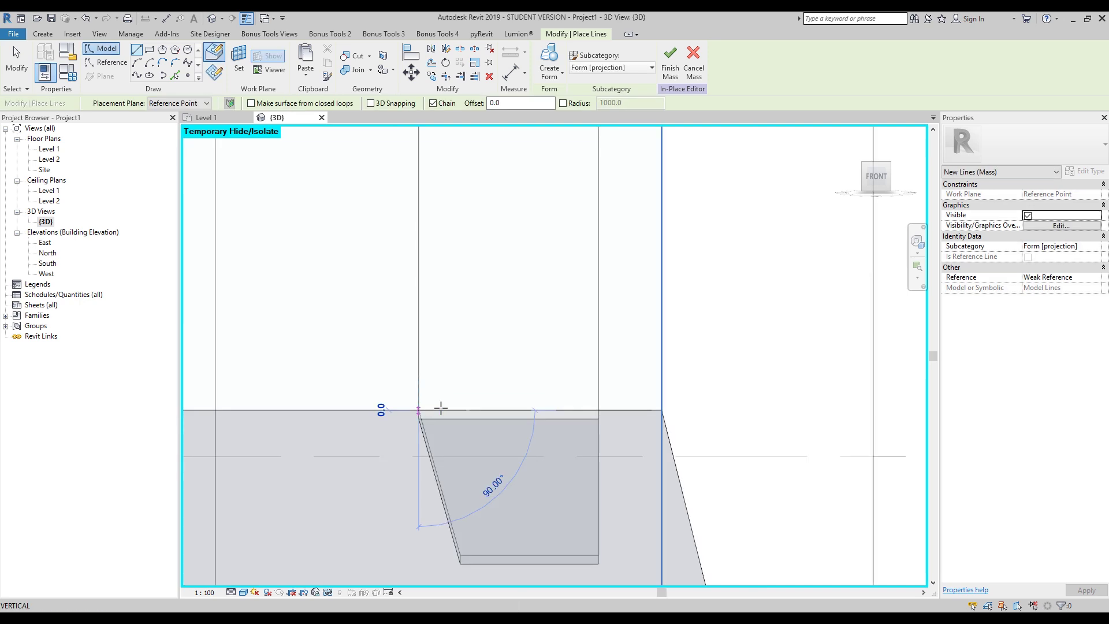
{"action": "left_click", "coordinate": [598, 410]}
{"action": "key", "text": "Escape"}
{"action": "key", "text": "Escape"}
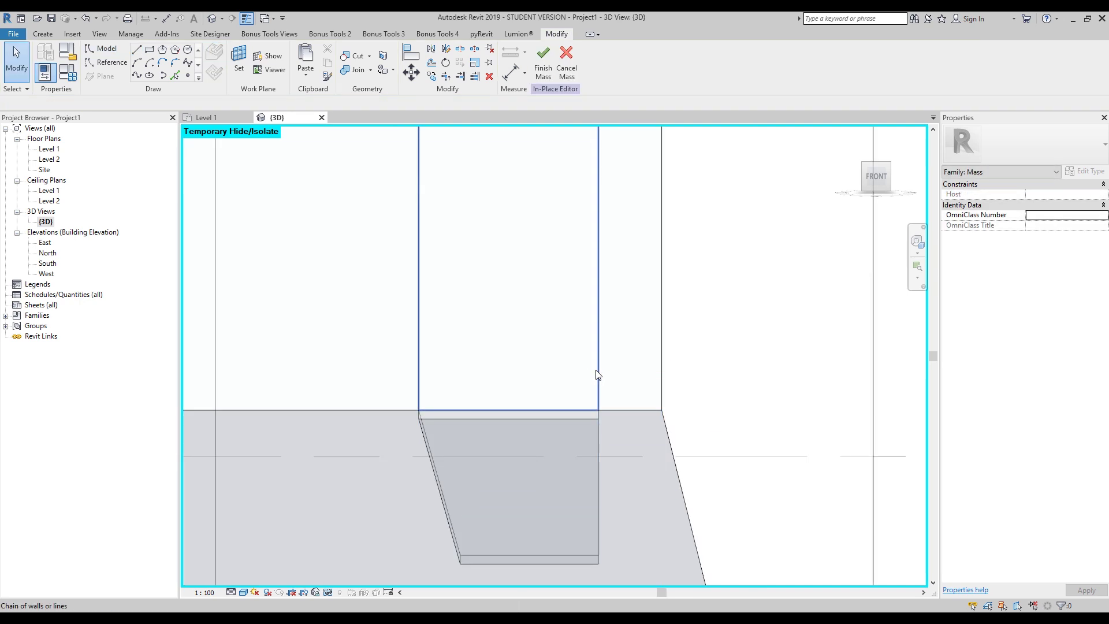
- Create a solid form from the upper outline on the front face and set its depth to 250 mm
{"action": "left_click", "coordinate": [597, 374]}
{"action": "left_click", "coordinate": [588, 331]}
{"action": "middle_click_drag", "start_coordinate": [587, 332], "coordinate": [667, 296], "text": "shift"}
{"action": "scroll", "coordinate": [651, 287], "scroll_direction": "down", "scroll_amount": 5}
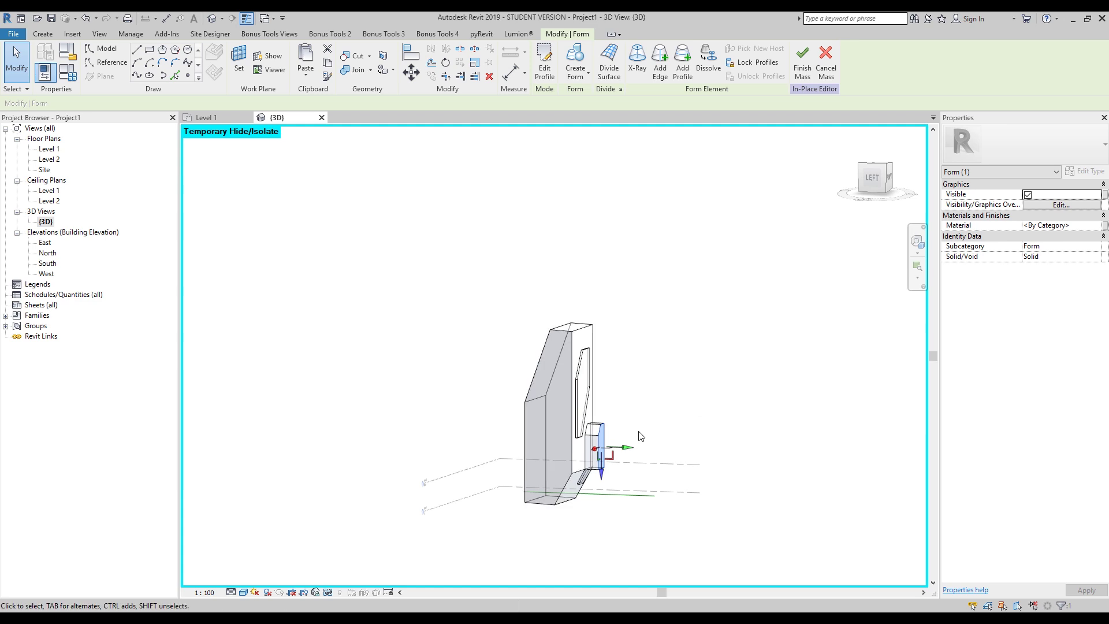
{"action": "middle_click_drag", "start_coordinate": [641, 436], "coordinate": [616, 267]}
{"action": "scroll", "coordinate": [534, 303], "scroll_direction": "up", "scroll_amount": 5}
{"action": "left_click_drag", "start_coordinate": [534, 301], "coordinate": [472, 299]}
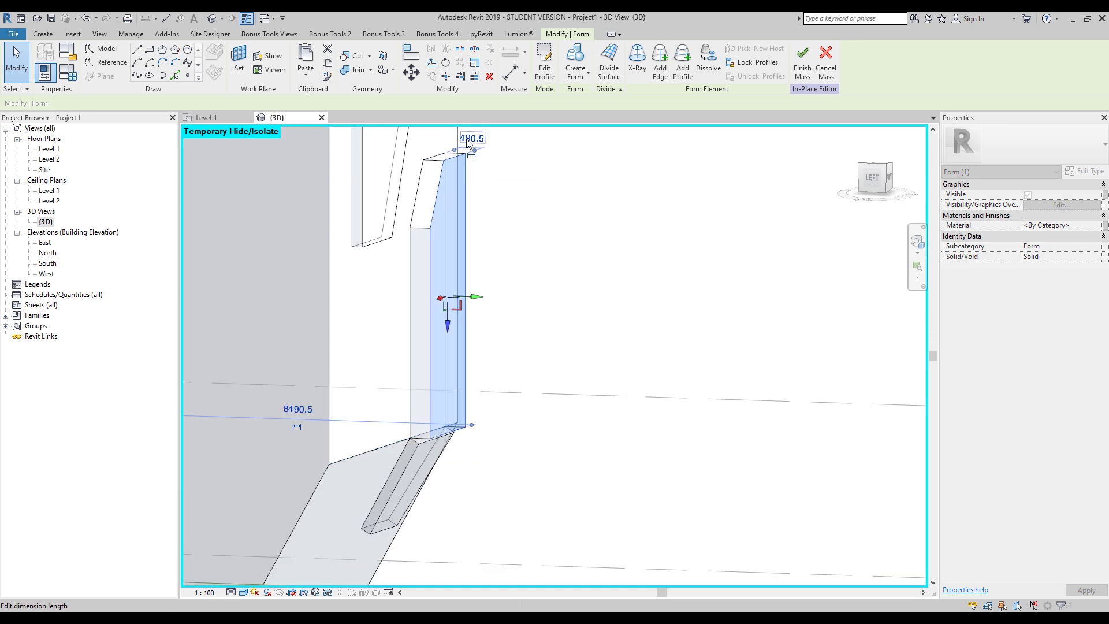
{"action": "left_click", "coordinate": [469, 138]}
{"action": "type", "text": "250"}
{"action": "key", "text": "Return"}
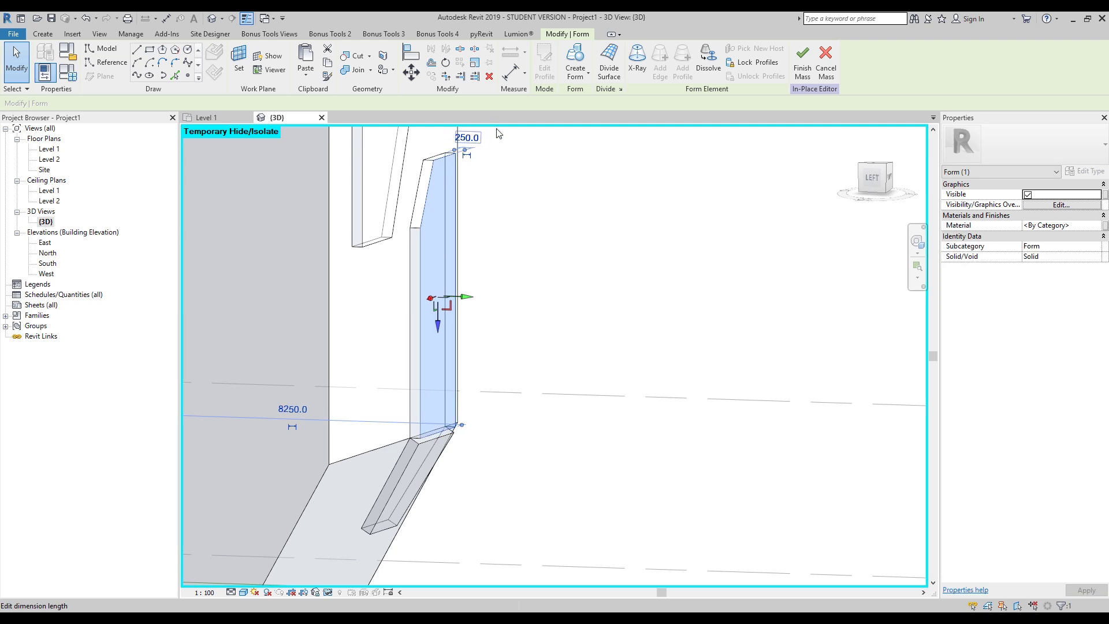
- Align the lower end of the upper opening form with the adjoining form on the sloped base
{"action": "left_click", "coordinate": [565, 248]}
{"action": "middle_click_drag", "start_coordinate": [565, 249], "coordinate": [611, 382], "text": "shift"}
{"action": "scroll", "coordinate": [507, 349], "scroll_direction": "up", "scroll_amount": 3}
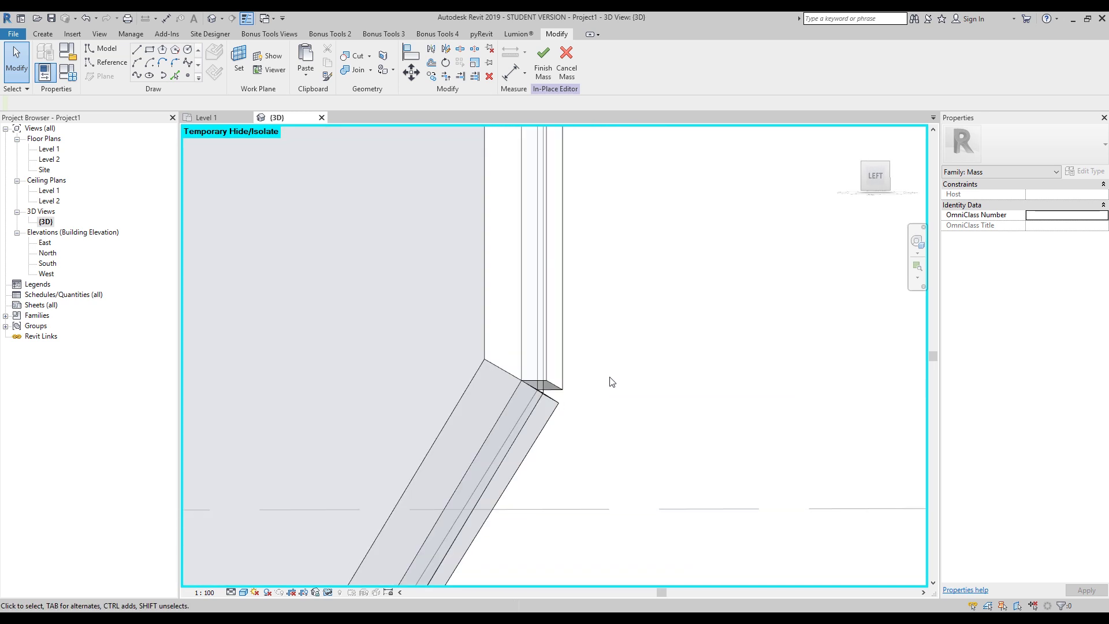
{"action": "key", "text": "l"}
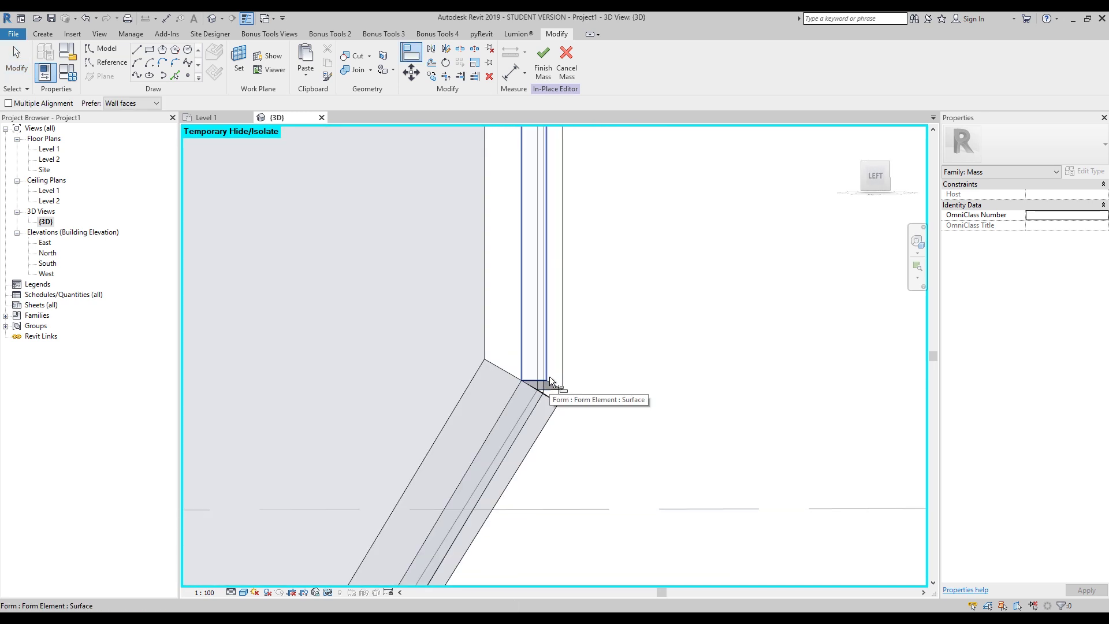
{"action": "middle_click_drag", "start_coordinate": [544, 388], "coordinate": [580, 389], "text": "shift"}
{"action": "left_click", "coordinate": [580, 390]}
{"action": "left_click", "coordinate": [574, 405]}
{"action": "middle_click_drag", "start_coordinate": [623, 404], "coordinate": [535, 414], "text": "shift"}
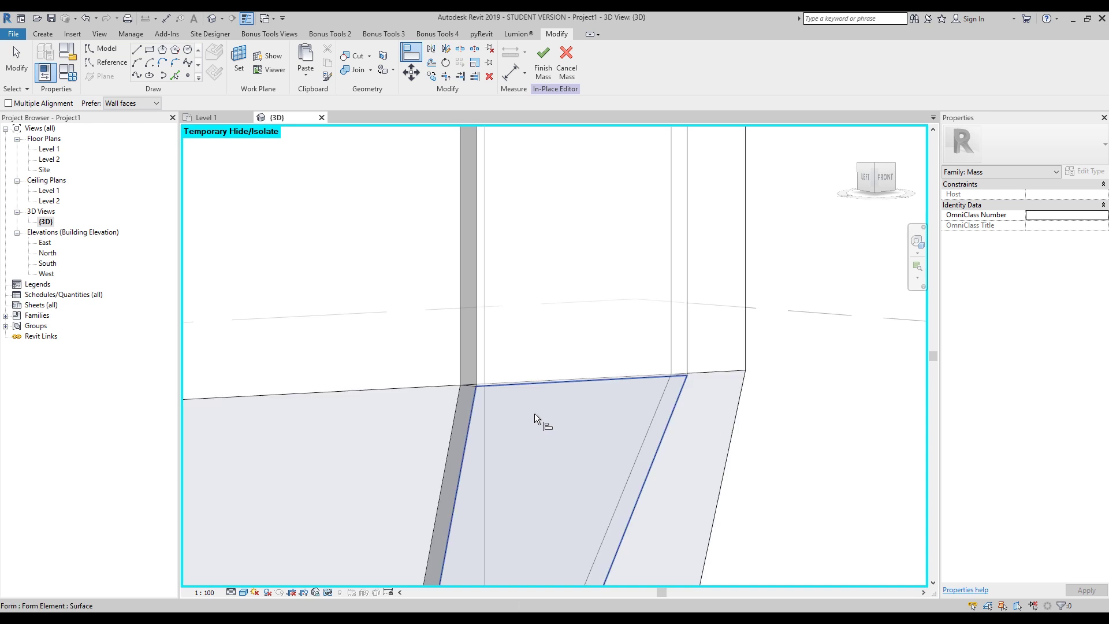
{"action": "key", "text": "Escape"}
{"action": "key", "text": "Escape"}
- Join the geometry of the upper and sloped opening forms, and finish the in-place mass edit
{"action": "scroll", "coordinate": [535, 414], "scroll_direction": "down", "scroll_amount": 5}
{"action": "scroll", "coordinate": [532, 370], "scroll_direction": "up", "scroll_amount": 4}
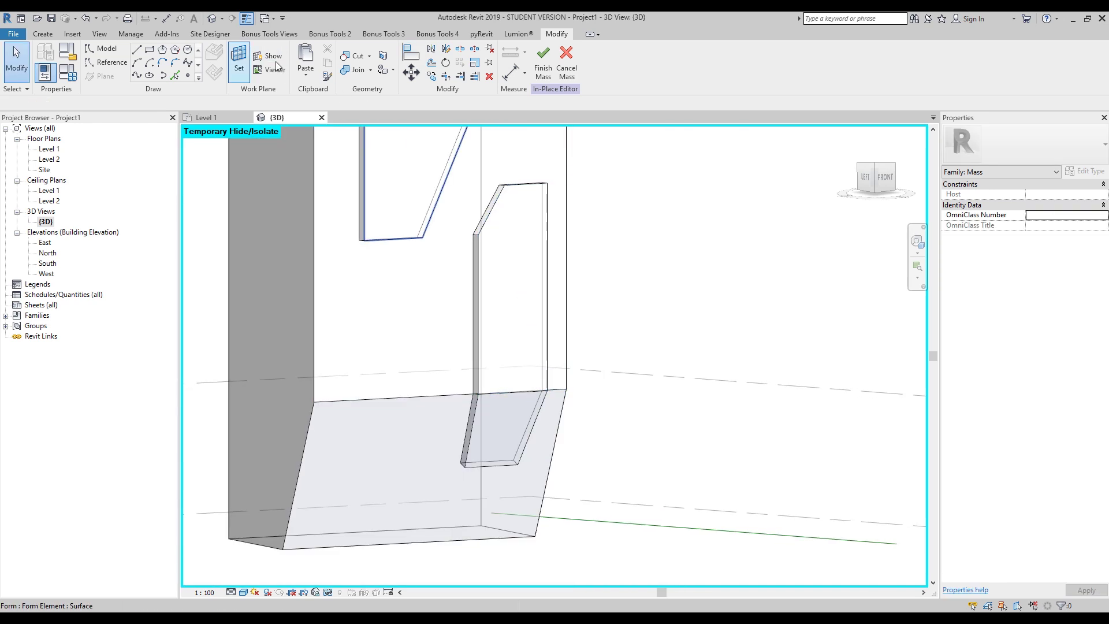
{"action": "left_click", "coordinate": [353, 70]}
{"action": "left_click", "coordinate": [504, 323]}
{"action": "key", "text": "Escape"}
{"action": "mouse_move", "coordinate": [505, 352]}
{"action": "middle_mouse_down", "text": "shift"}
{"action": "mouse_move", "coordinate": [515, 383]}
{"action": "mouse_move", "coordinate": [496, 369]}
{"action": "middle_mouse_up", "text": "shift"}
{"action": "left_click", "coordinate": [355, 68]}
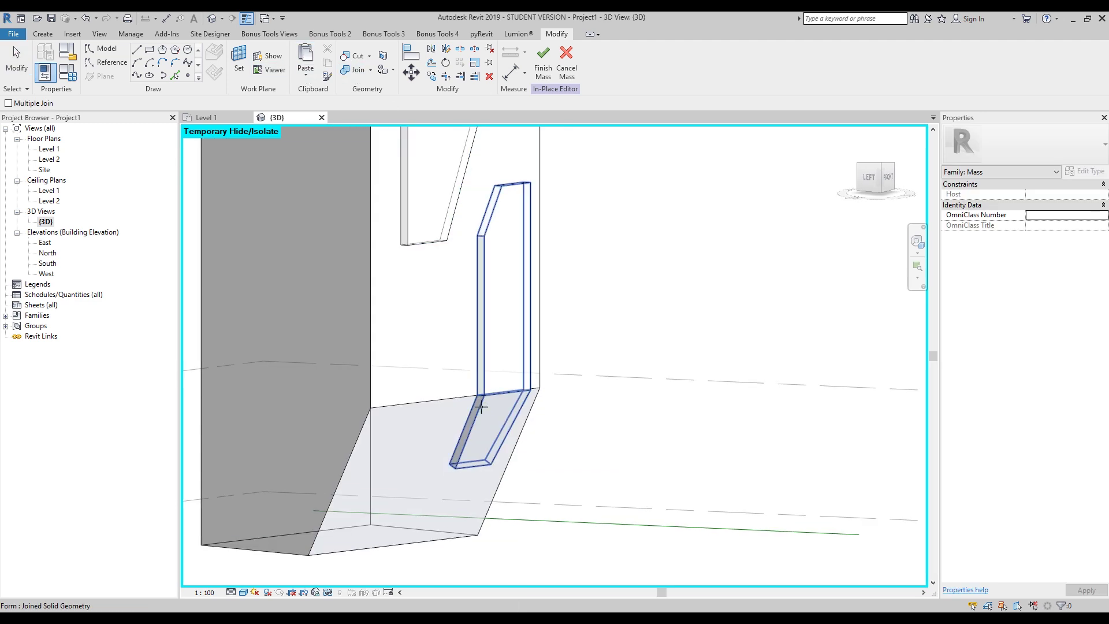
{"action": "left_click", "coordinate": [502, 403]}
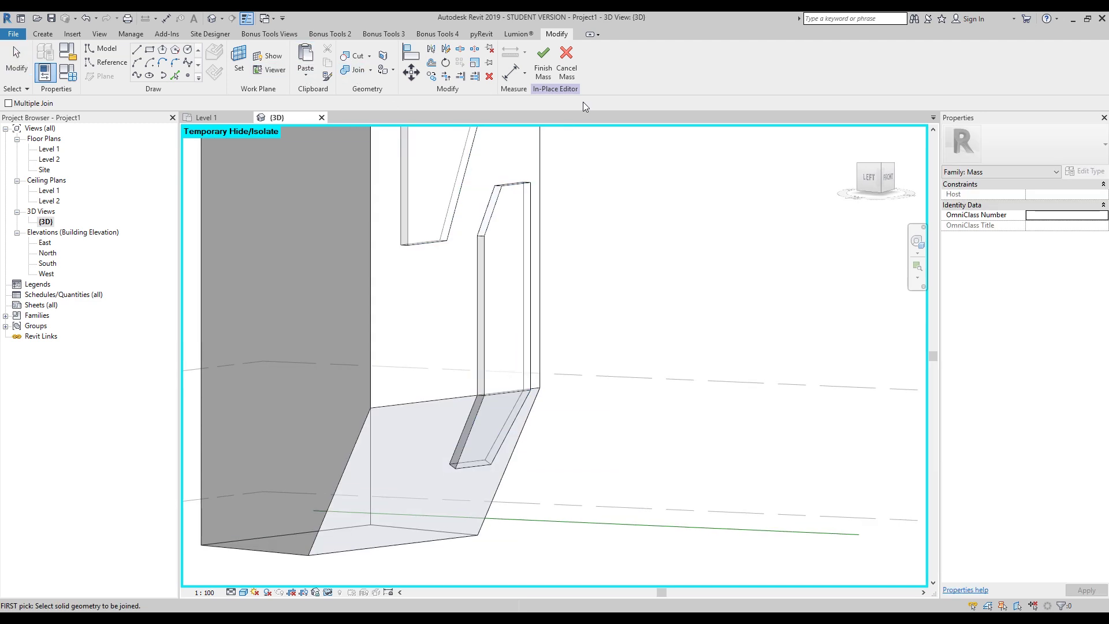
{"action": "left_click", "coordinate": [549, 67]}
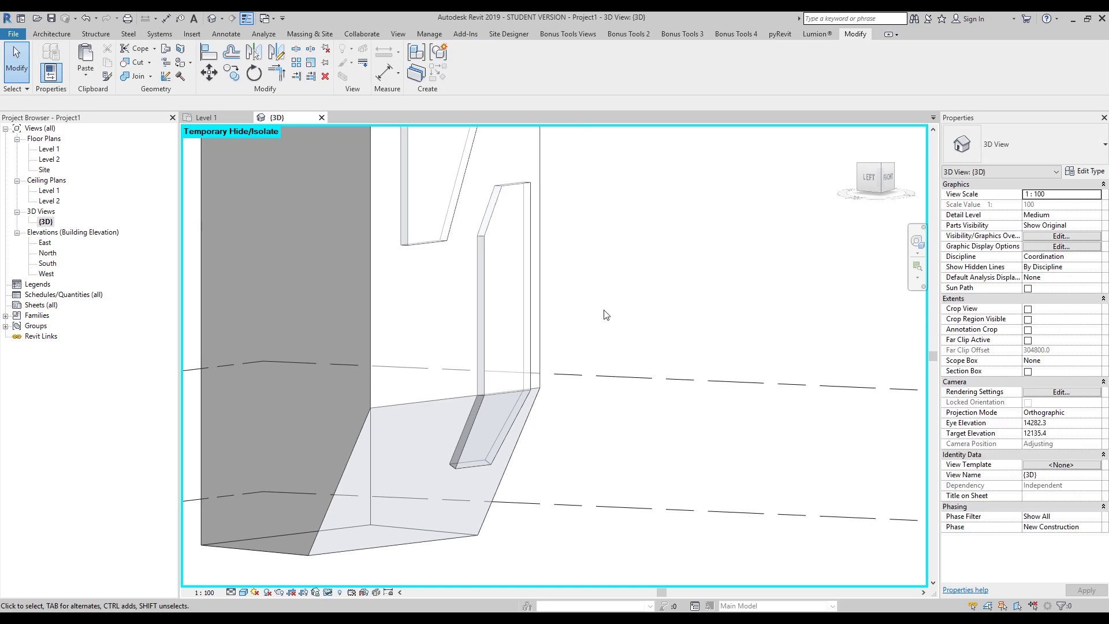
- Create a 1500 x 3000mm curtain system on the vertical and sloped faces of the new opening, dismissing the save reminder
{"action": "left_click", "coordinate": [312, 35]}
{"action": "left_click", "coordinate": [171, 60]}
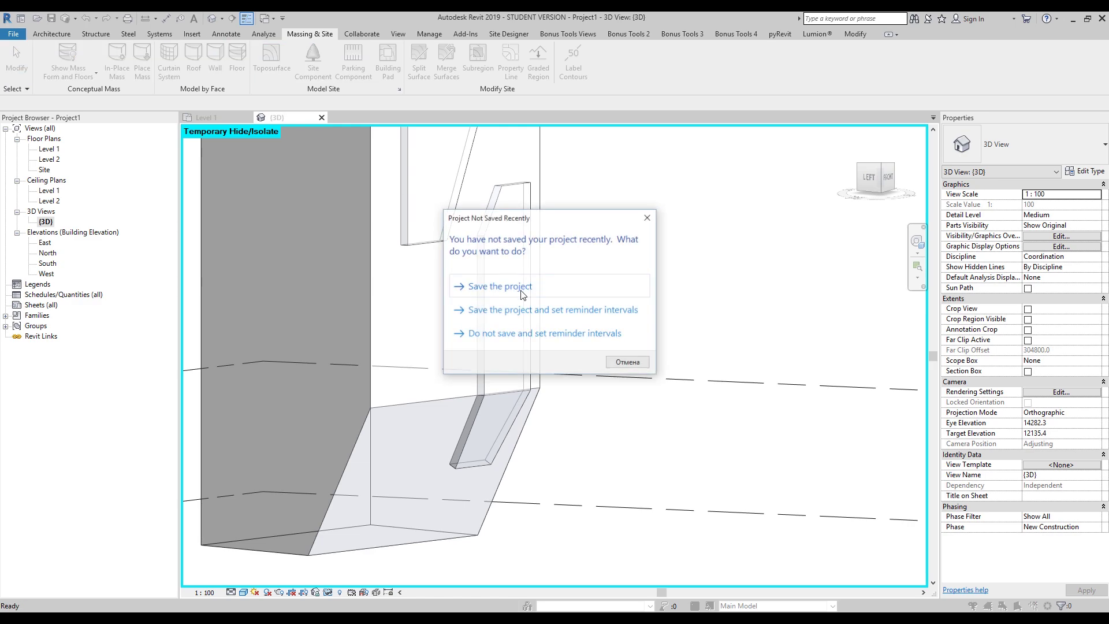
{"action": "left_click", "coordinate": [648, 222]}
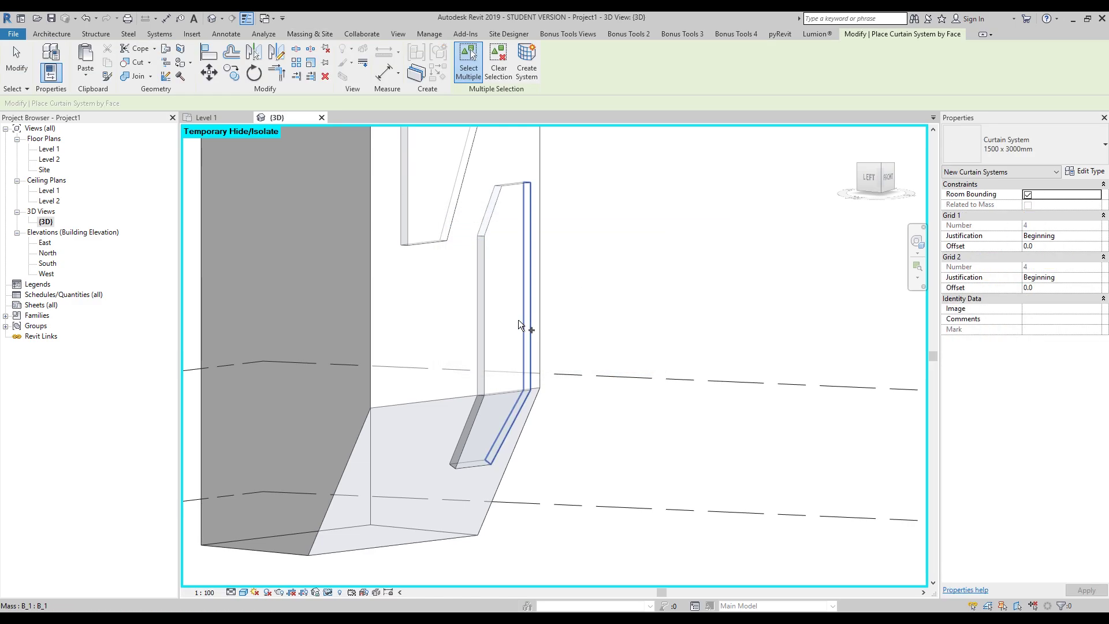
{"action": "left_click", "coordinate": [515, 324]}
{"action": "left_click", "coordinate": [497, 415]}
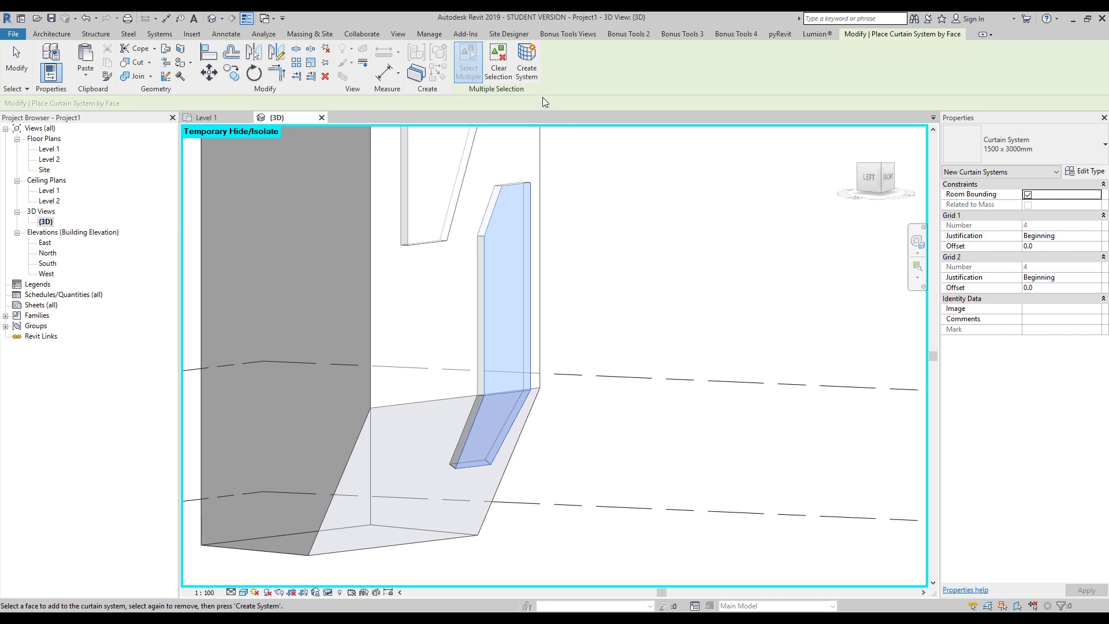
{"action": "left_click", "coordinate": [534, 72]}
{"action": "key", "text": "Escape"}
{"action": "middle_click_drag", "start_coordinate": [651, 278], "coordinate": [511, 331], "text": "shift"}
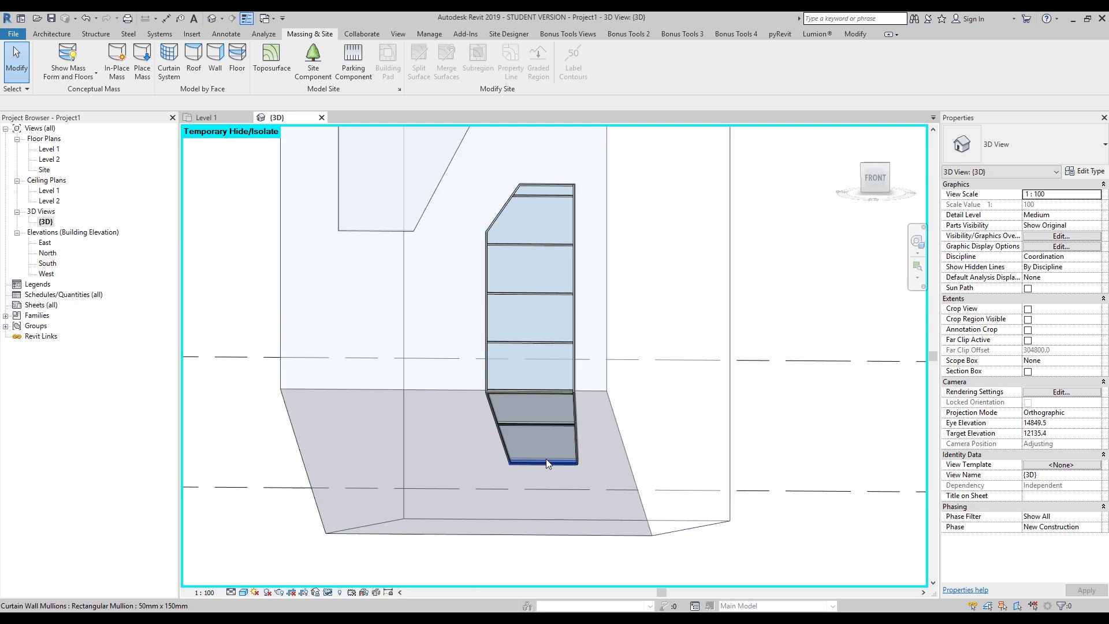
{"action": "scroll", "coordinate": [560, 442], "scroll_direction": "down", "scroll_amount": 3}
{"action": "middle_click_drag", "start_coordinate": [560, 441], "coordinate": [661, 380], "text": "shift"}
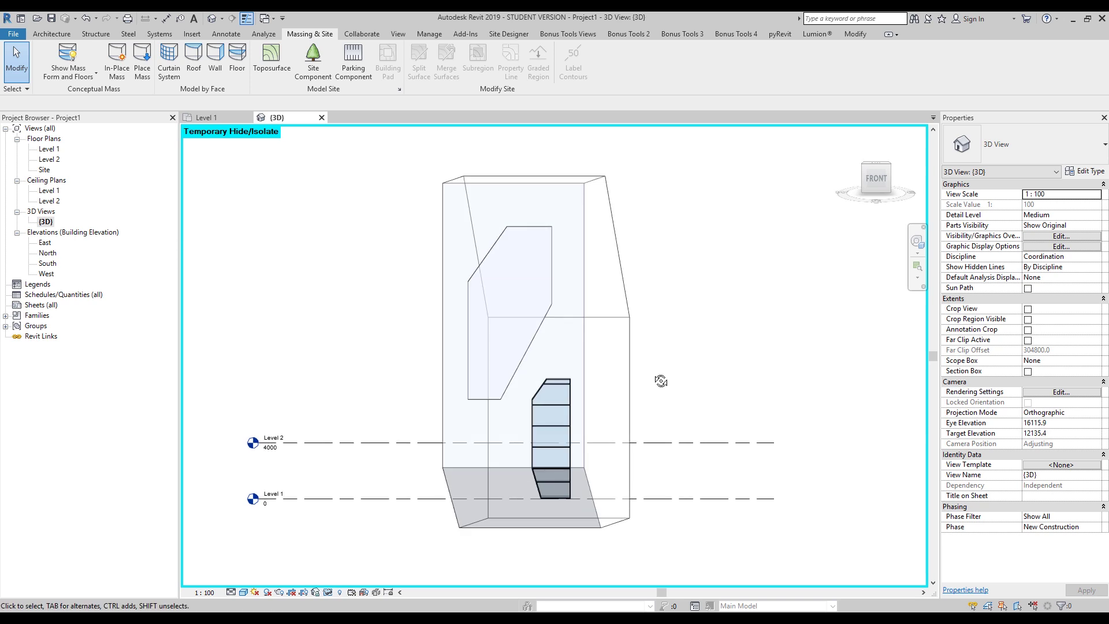